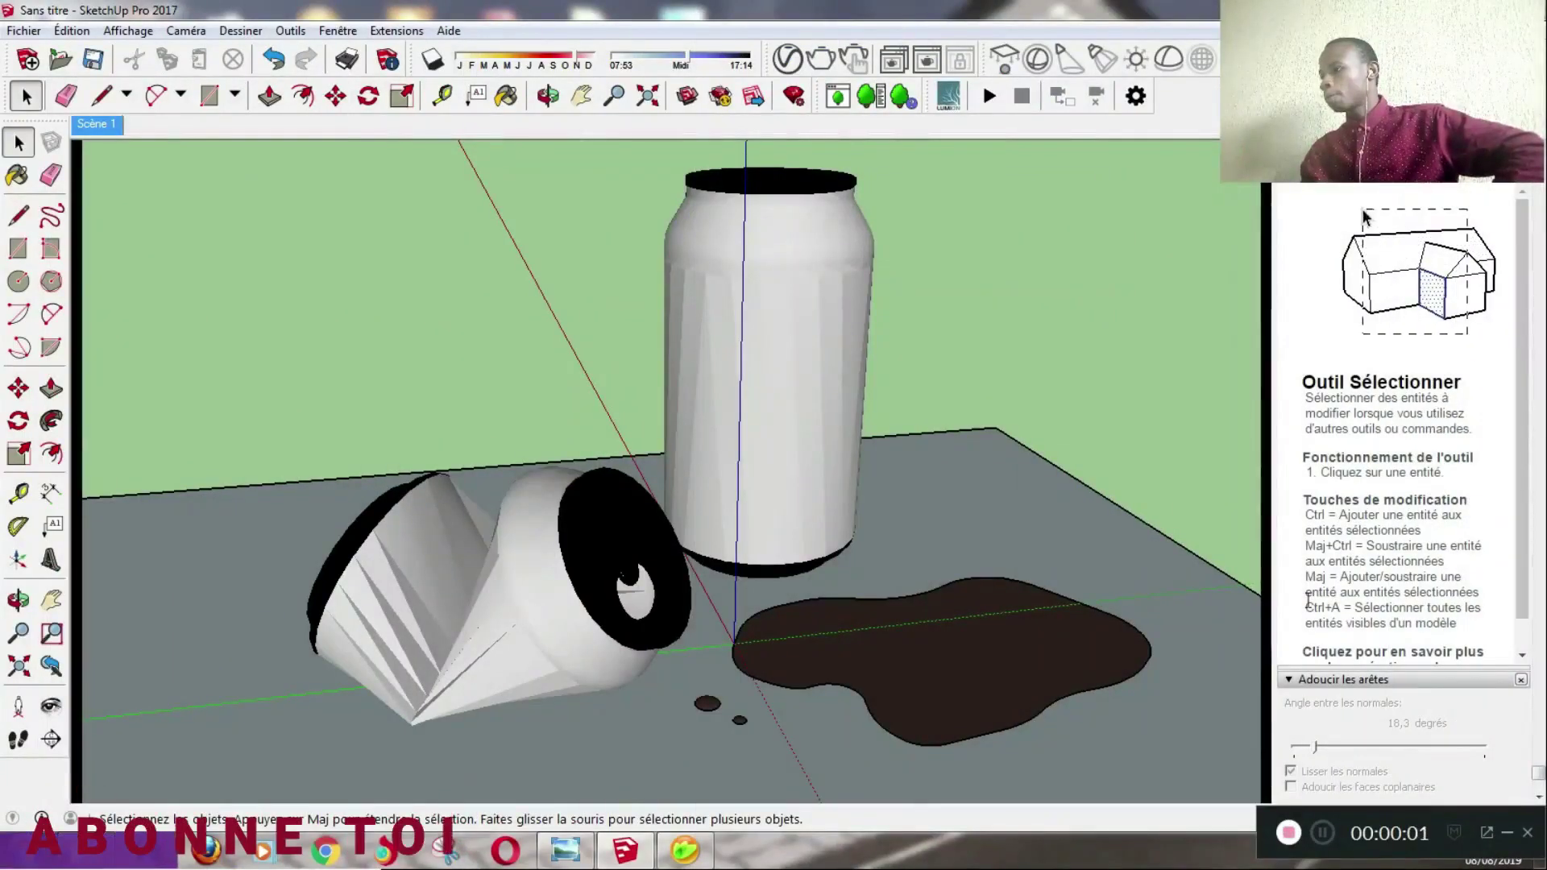
- Soften the standing can's edges at 180° with coplanar faces softened
left_click(1499, 838)
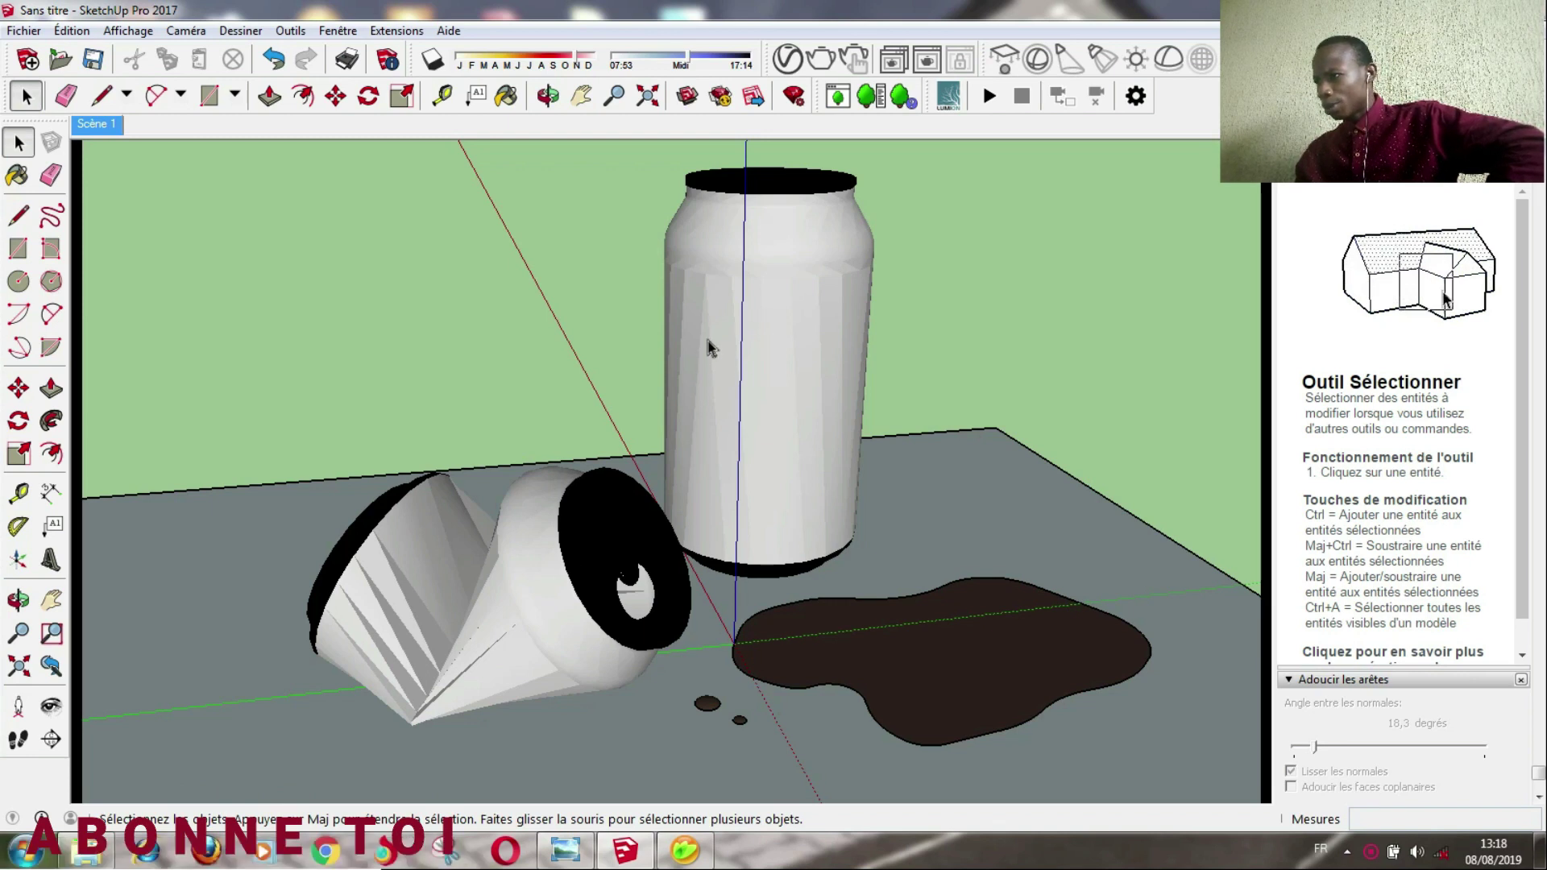
double_click(709, 349)
left_click(710, 349)
double_click(709, 348)
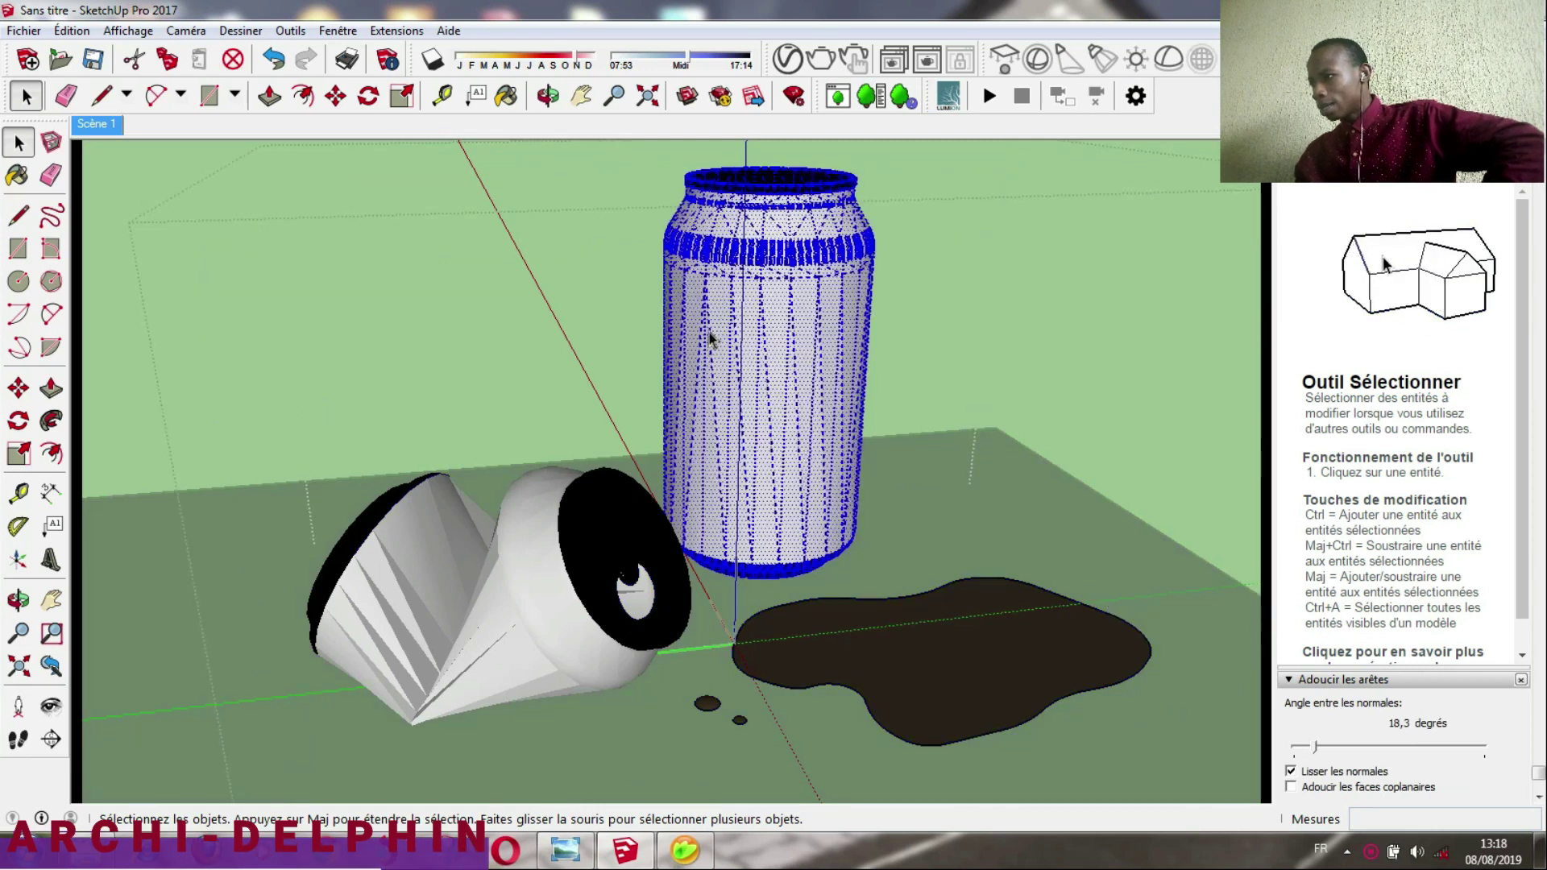
right_click(710, 337)
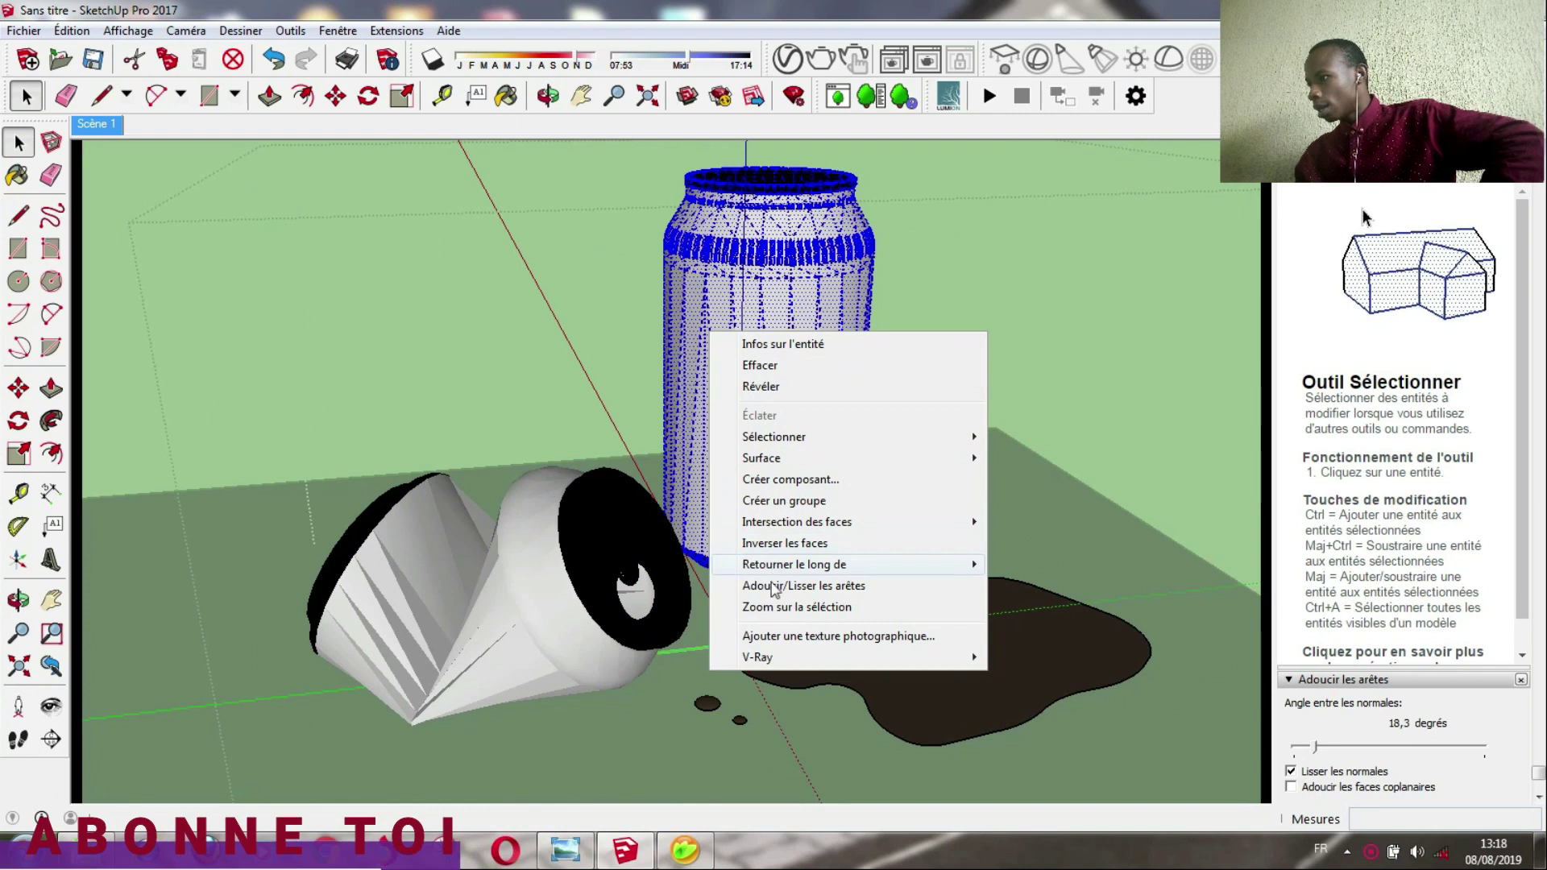
left_click(772, 544)
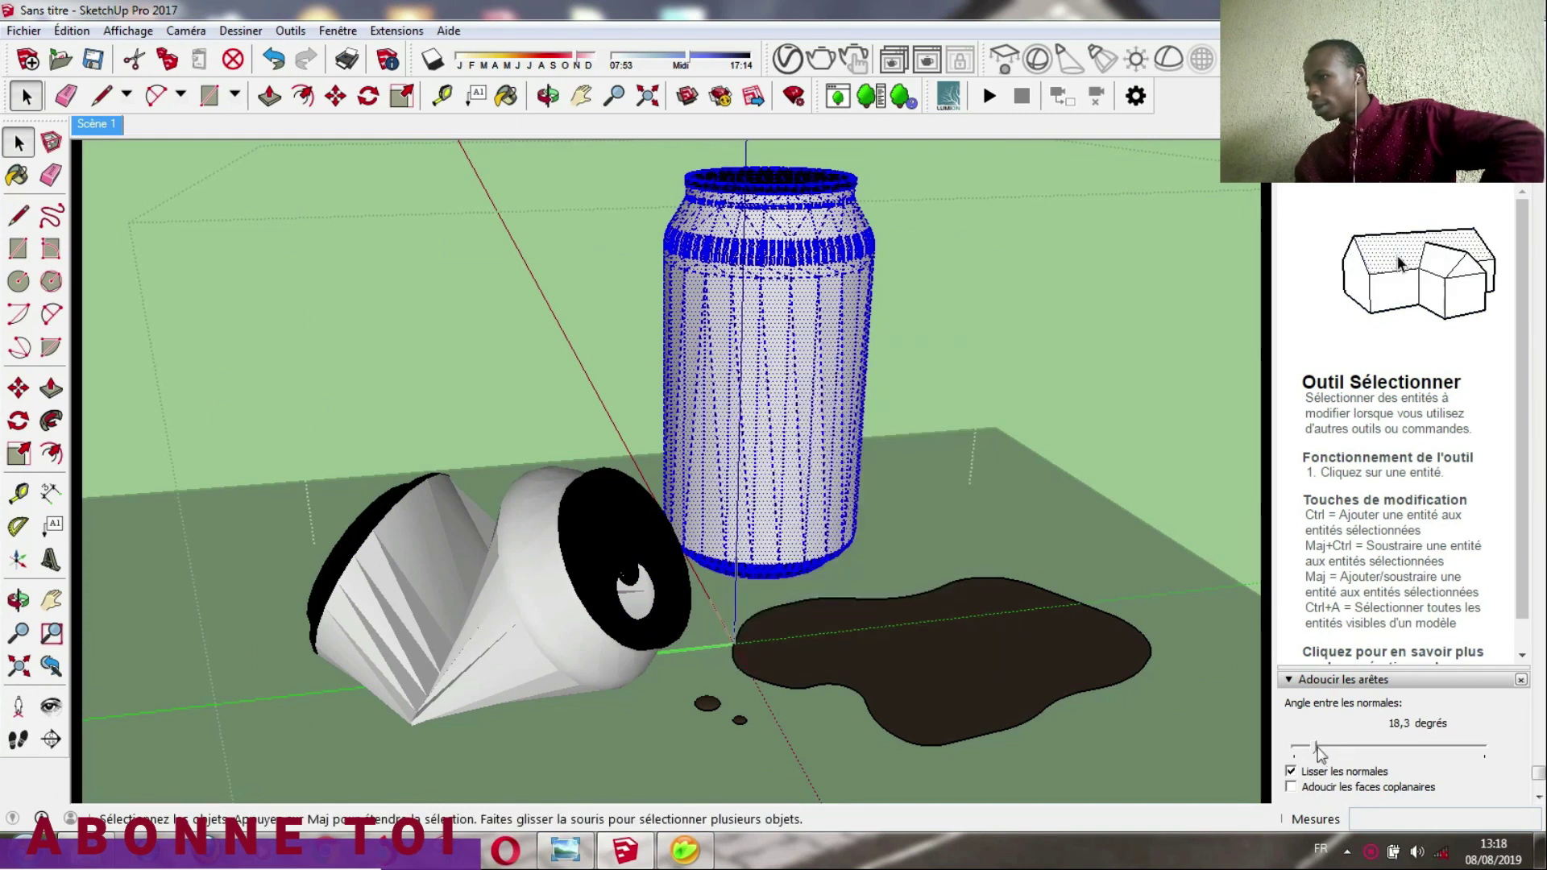
left_click_drag(1317, 748, 1473, 758)
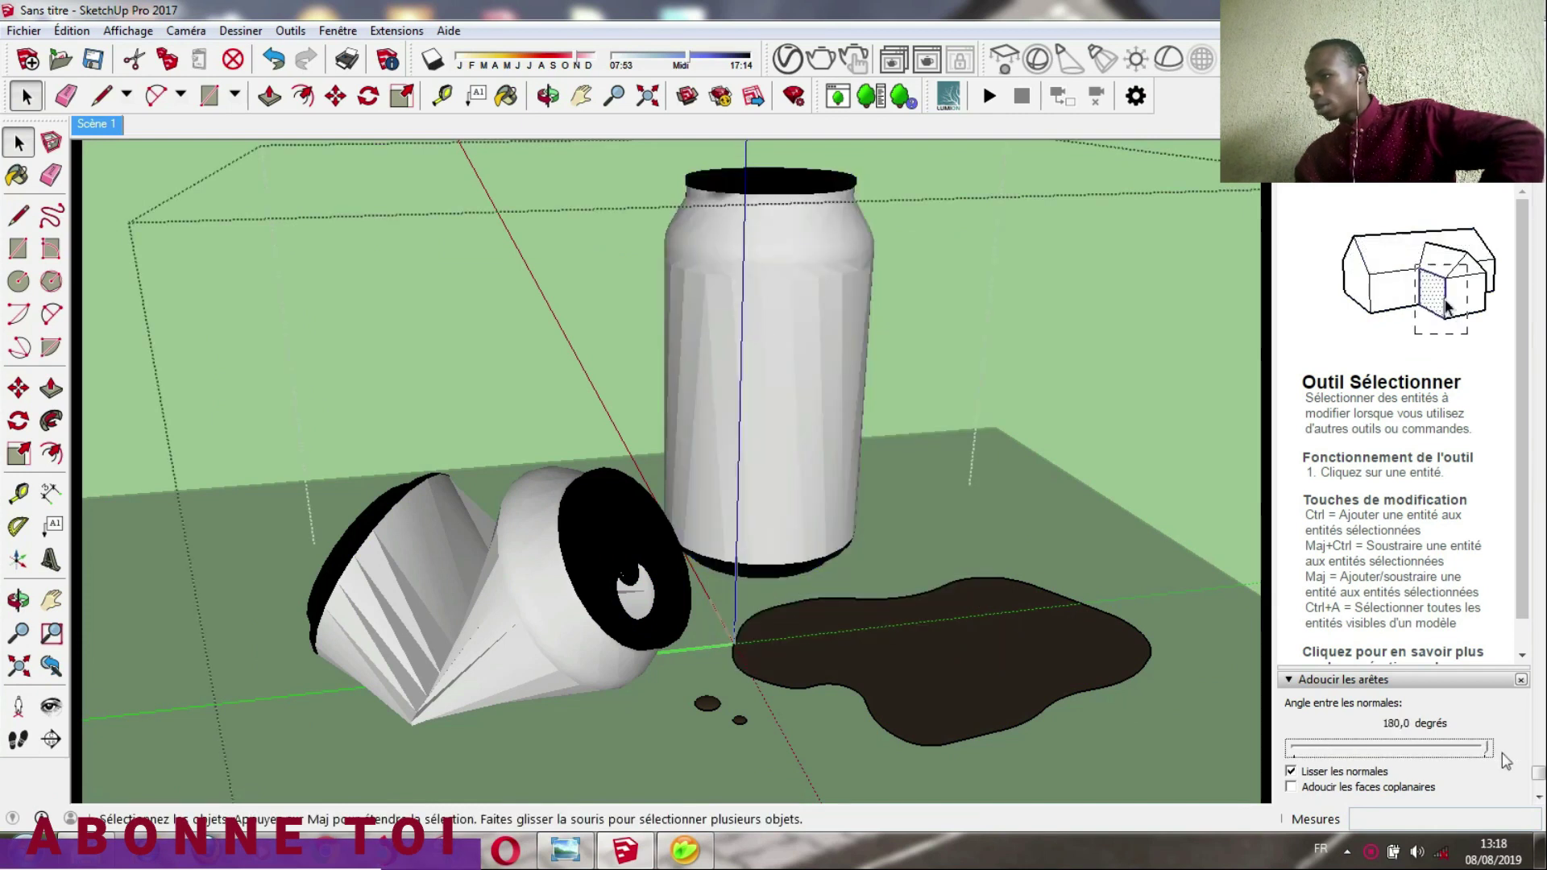
left_click(1291, 788)
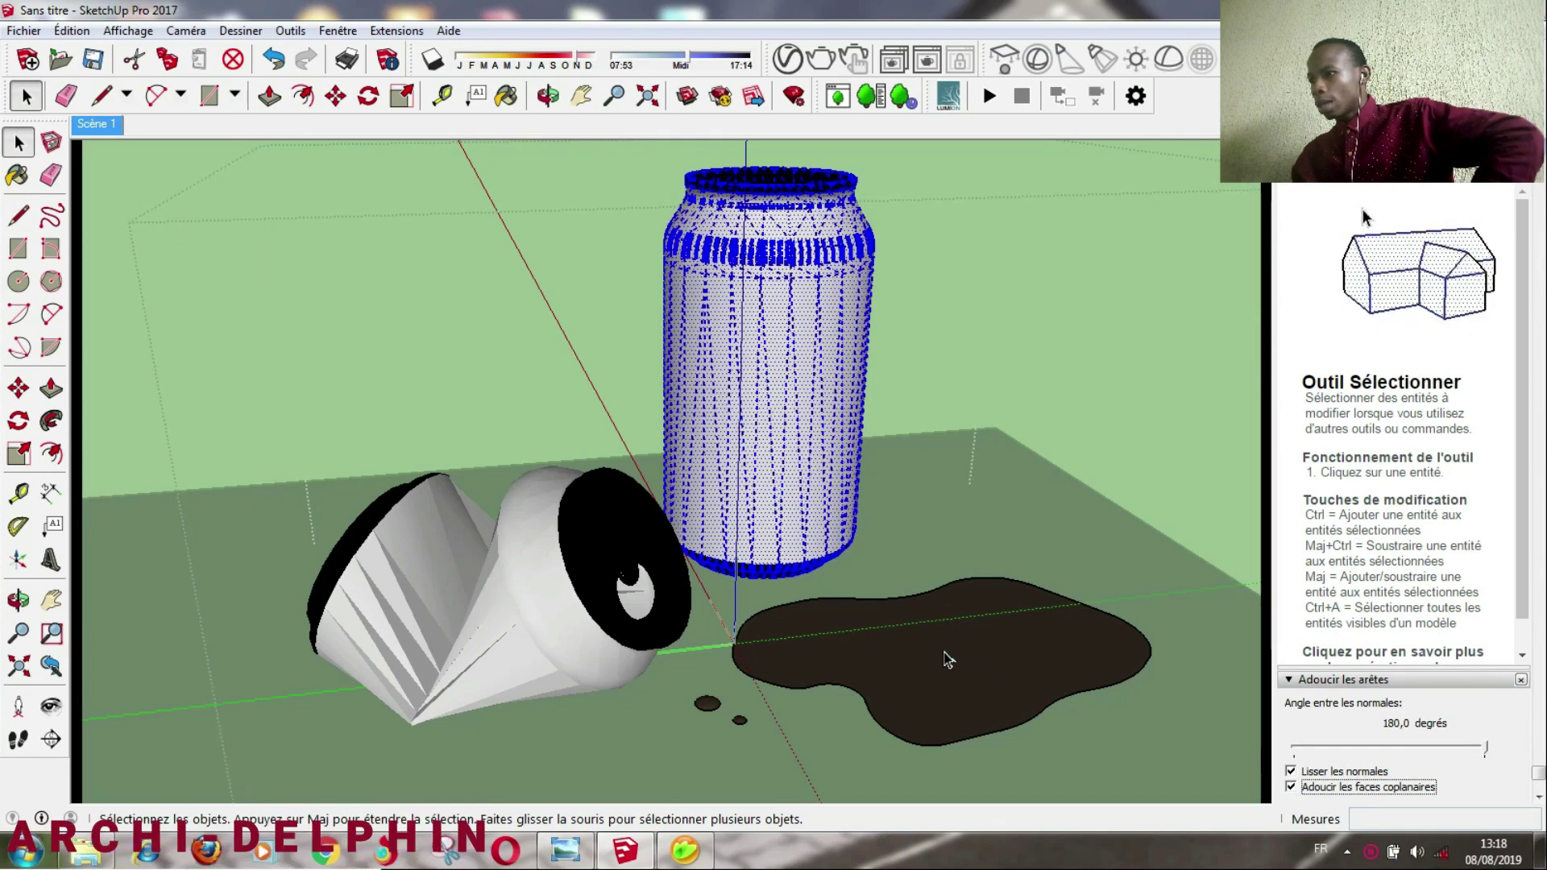
- Select the fallen can's geometry, then leave the group and orbit around the cans
left_click(109, 195)
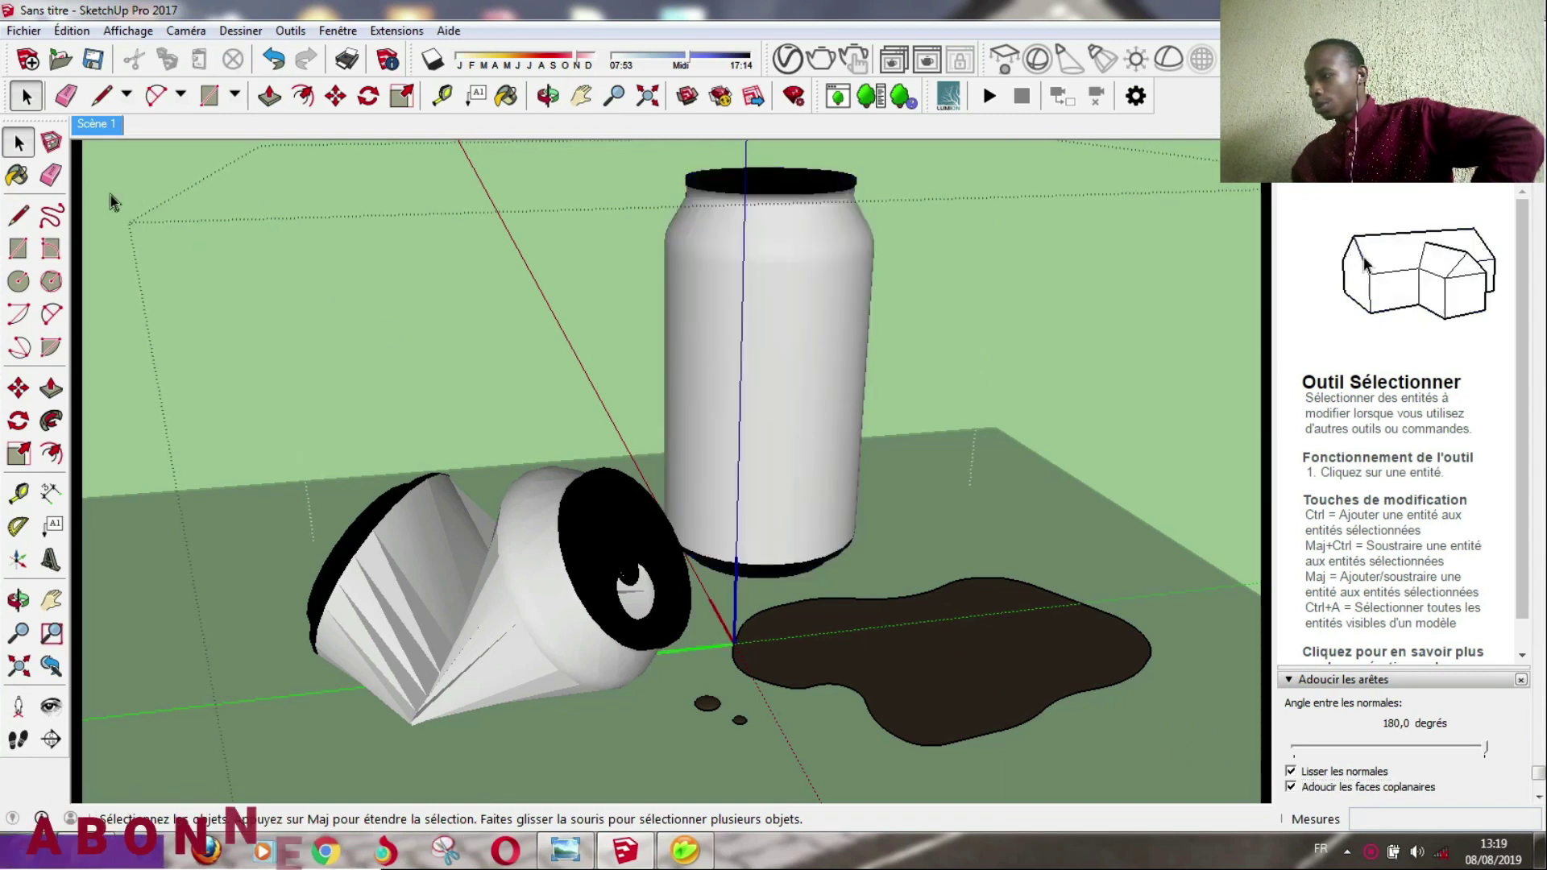
left_click(433, 505)
triple_click(435, 536)
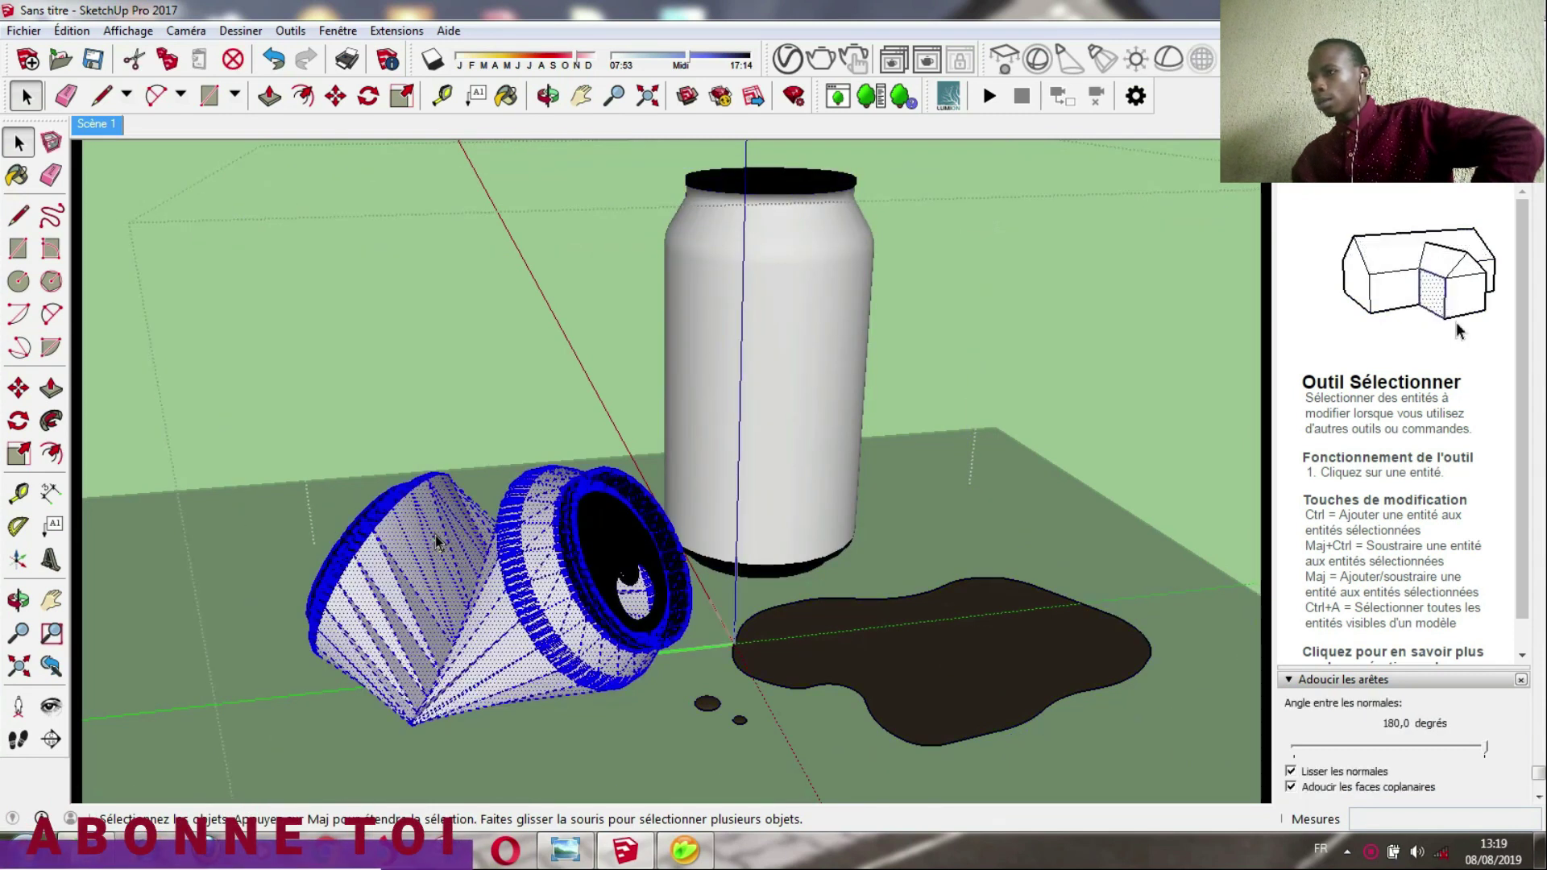
left_click(118, 205)
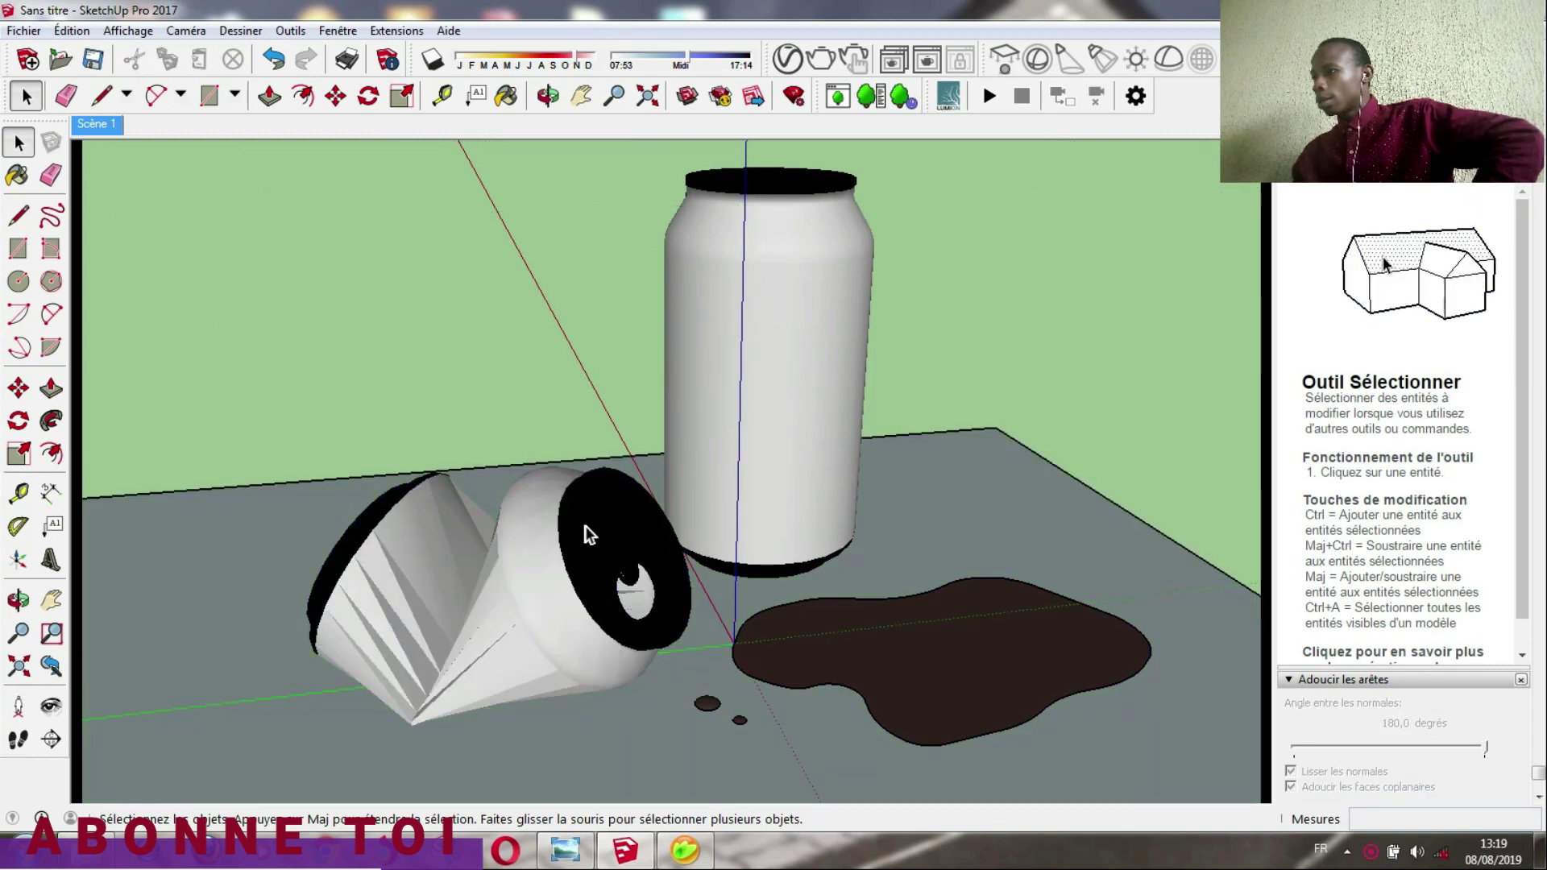
middle_click_drag(585, 525, 573, 529)
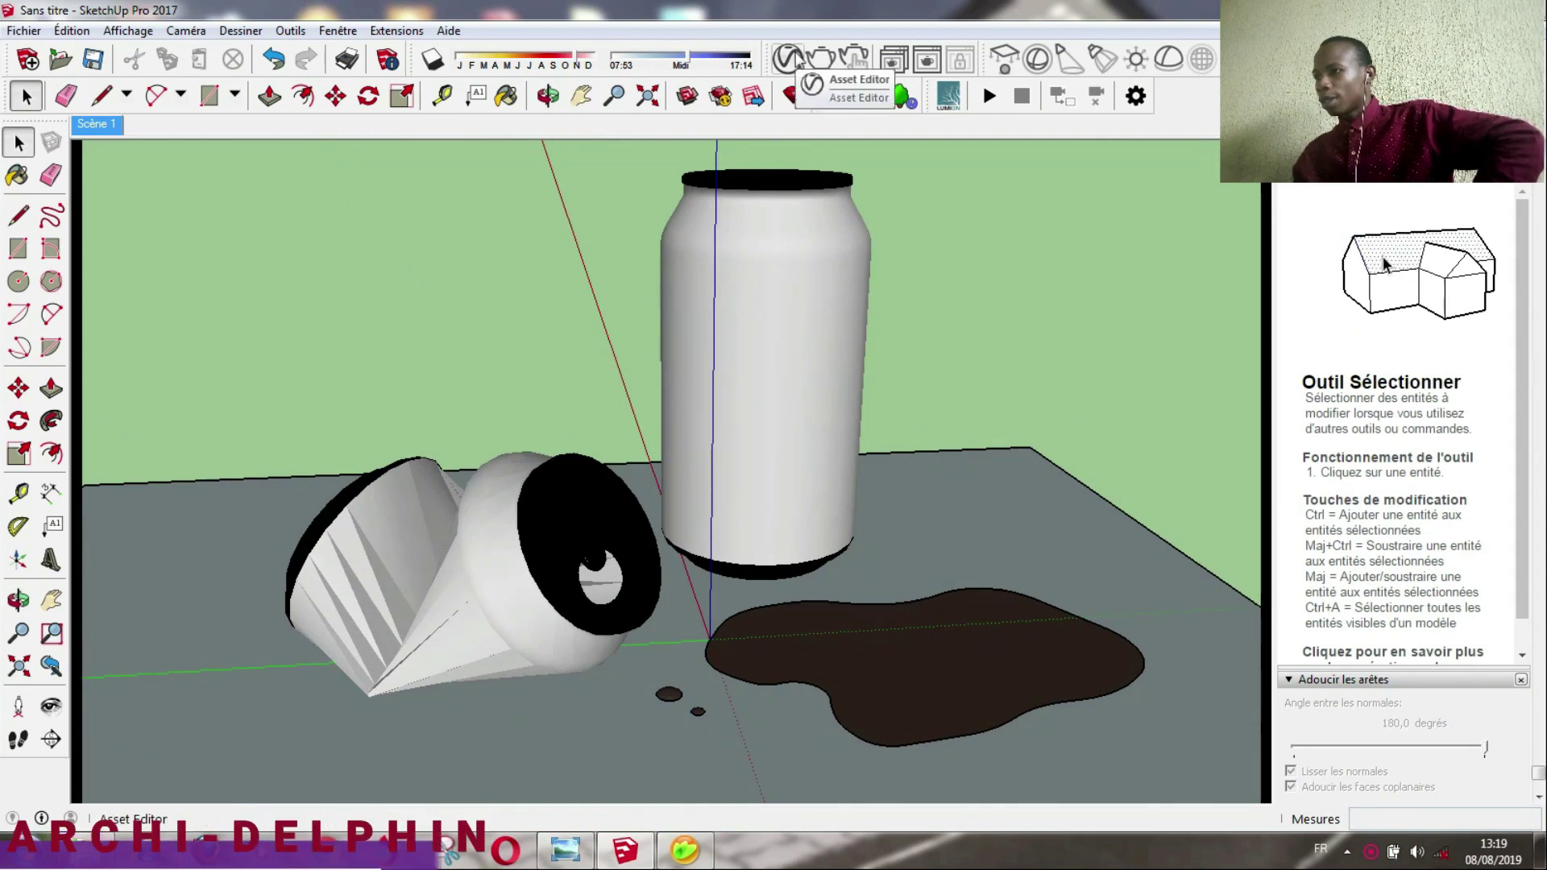
- Open the V-Ray Asset Editor with Paint Bucket active, Categories and Library panes collapsed
left_click(793, 55)
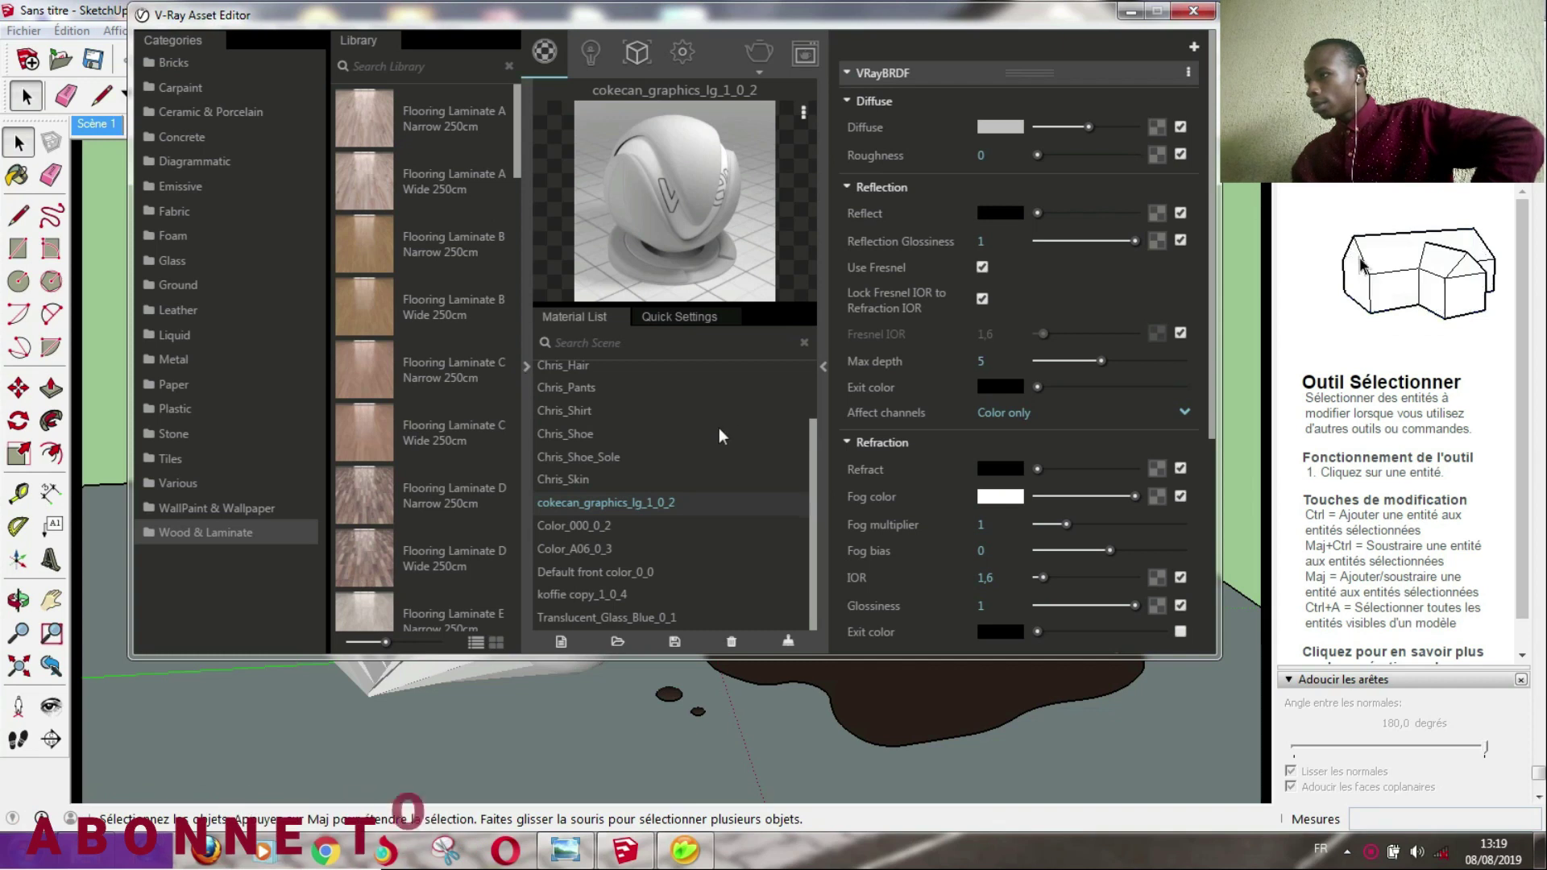
mouse_move(893, 18)
left_mouse_down()
mouse_move(530, 31)
mouse_move(842, 21)
left_mouse_up()
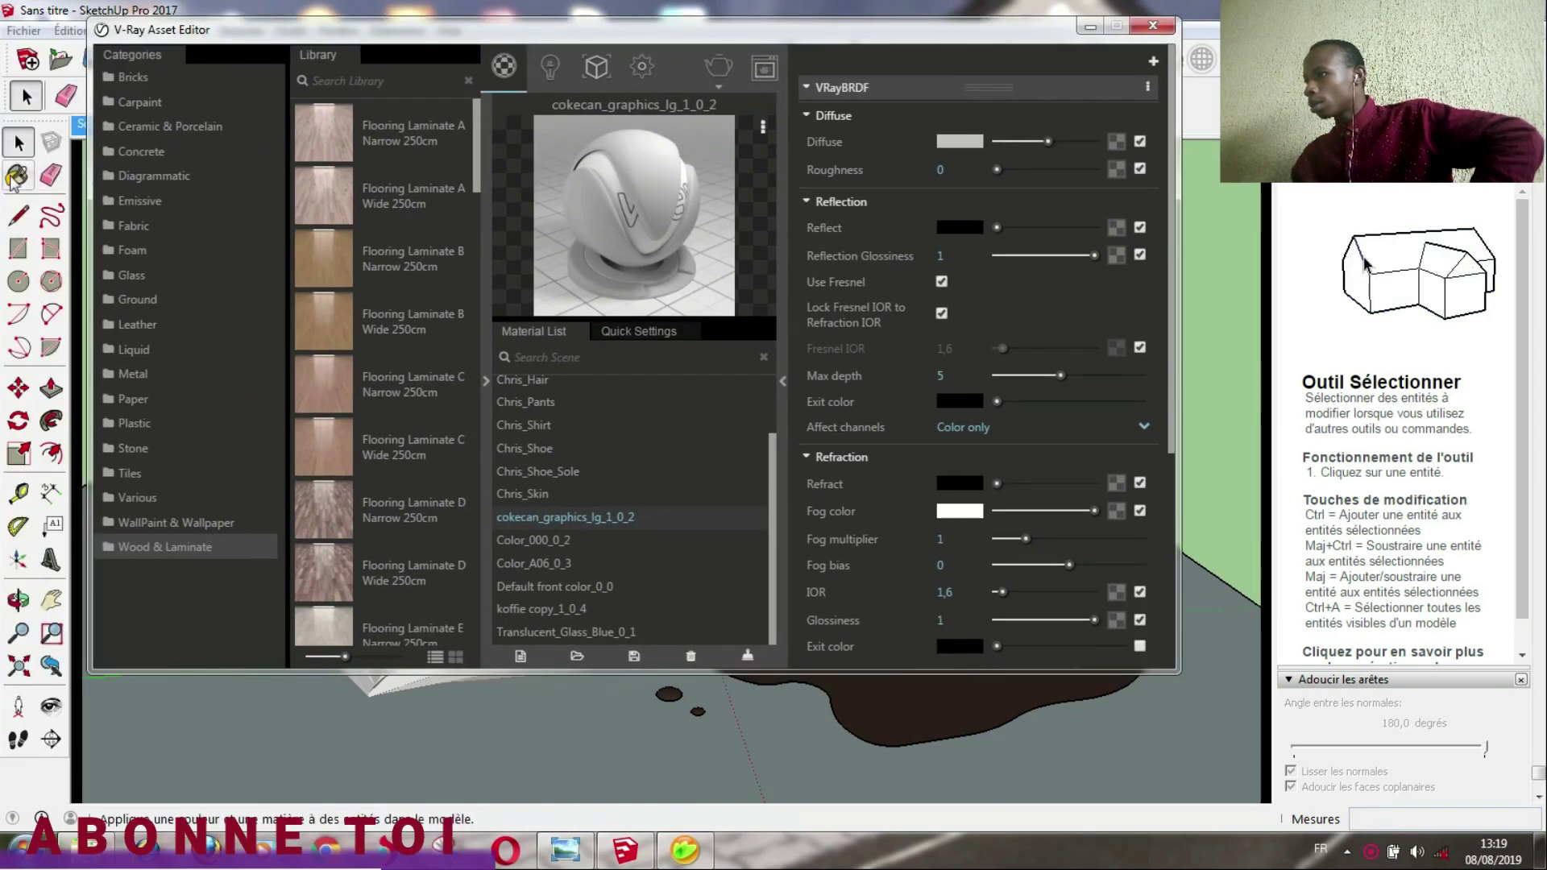
key("b")
left_click(1518, 263)
mouse_move(1000, 35)
left_mouse_down()
mouse_move(758, 12)
mouse_move(986, 96)
left_mouse_up()
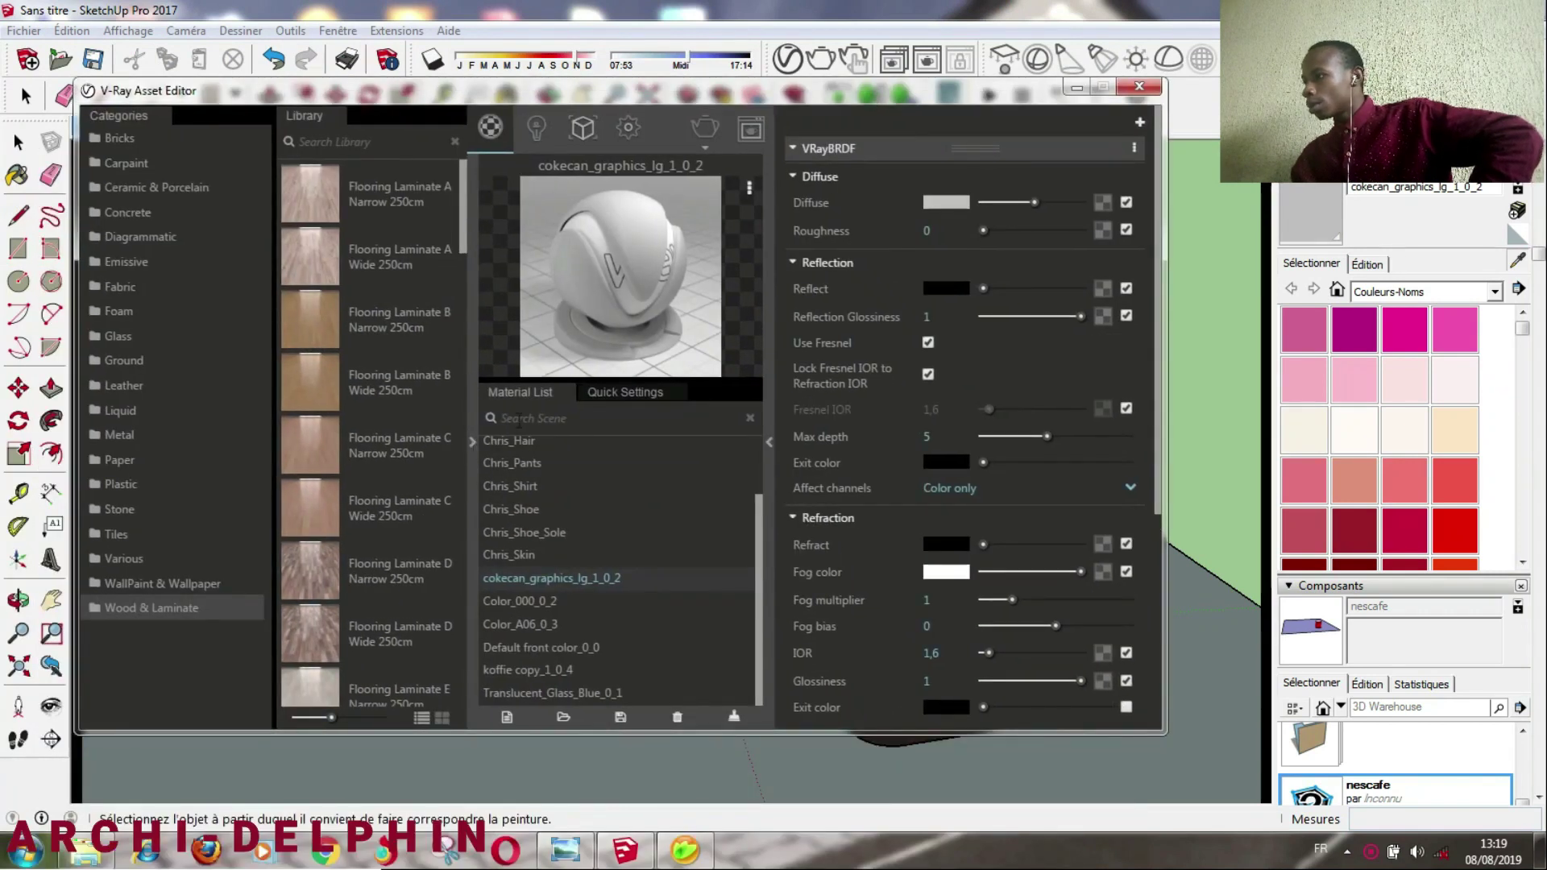
left_click(473, 441)
left_click_drag(813, 94, 366, 154)
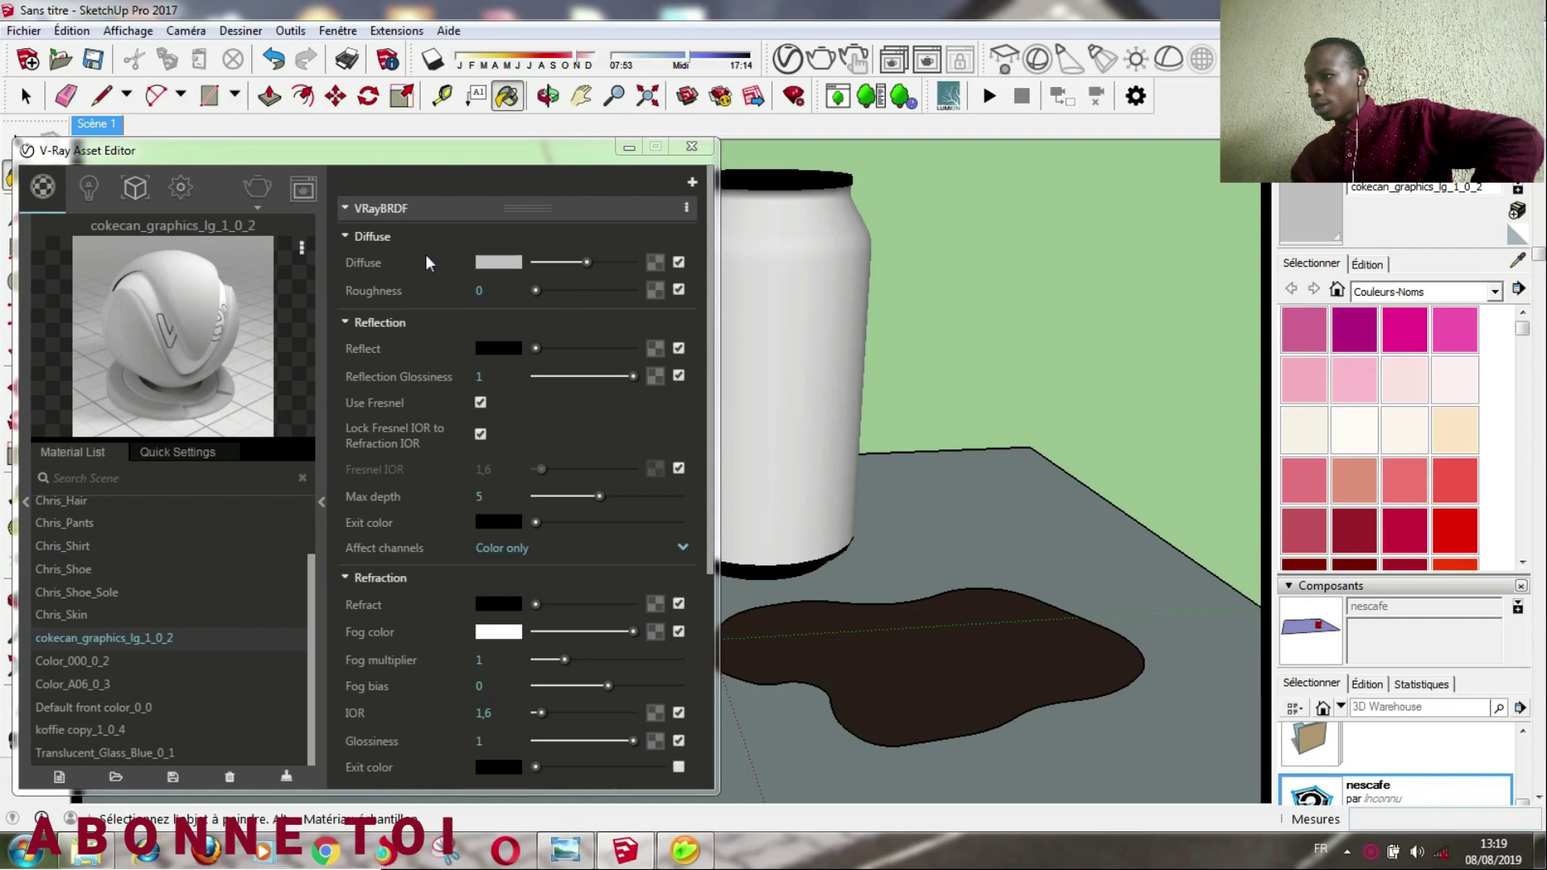
- Set the diffuse to a Bitmap of cokecan_graphics_lg from Bureau > tuto > coke can_Files
left_click(656, 263)
left_click(656, 263)
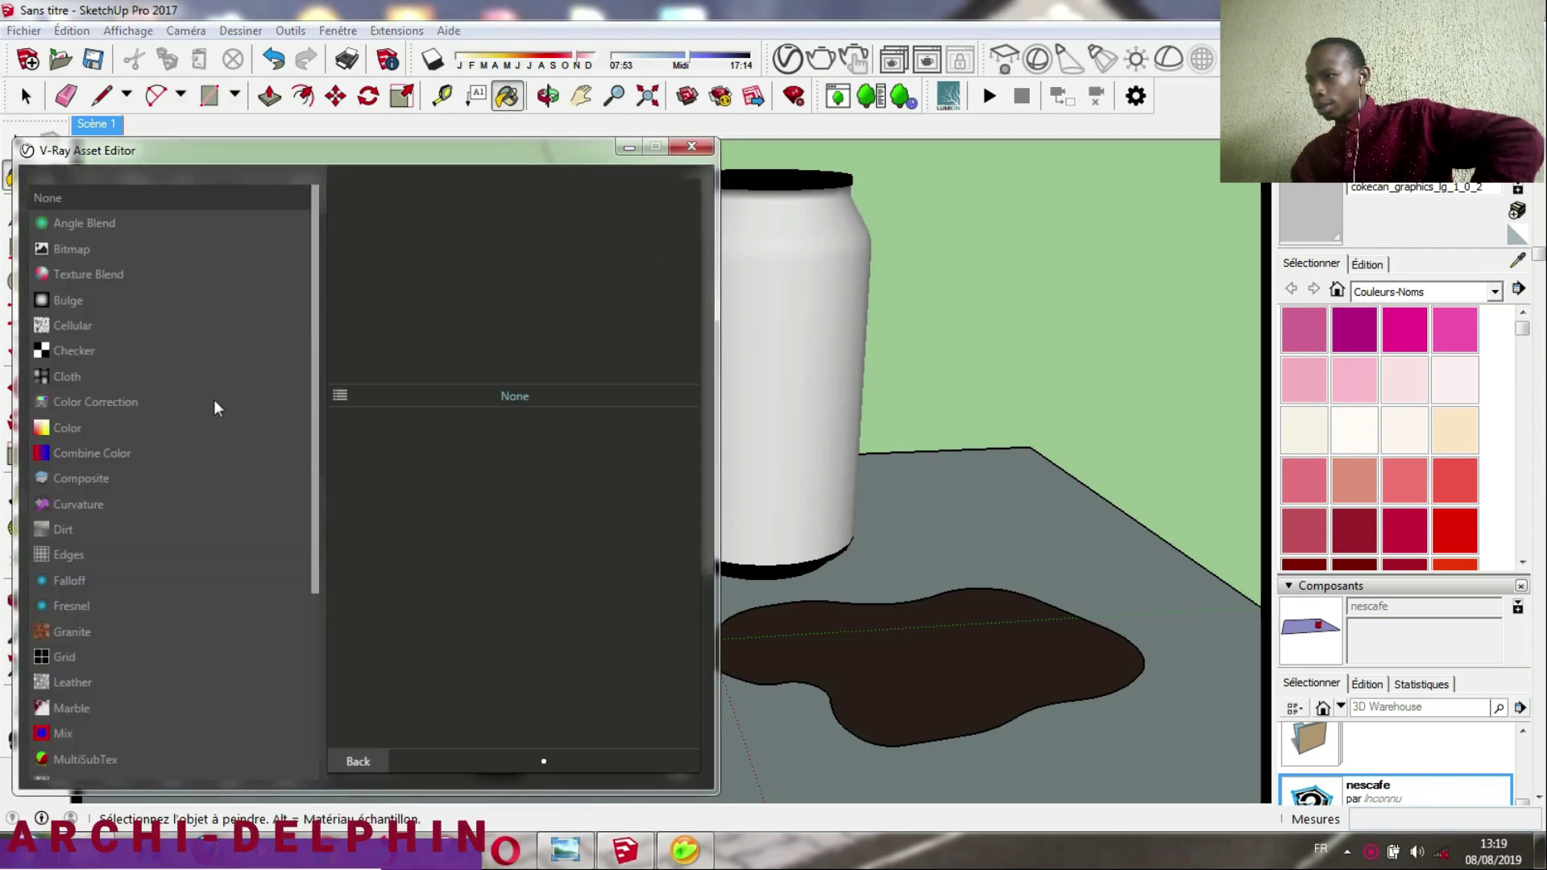
left_click(56, 249)
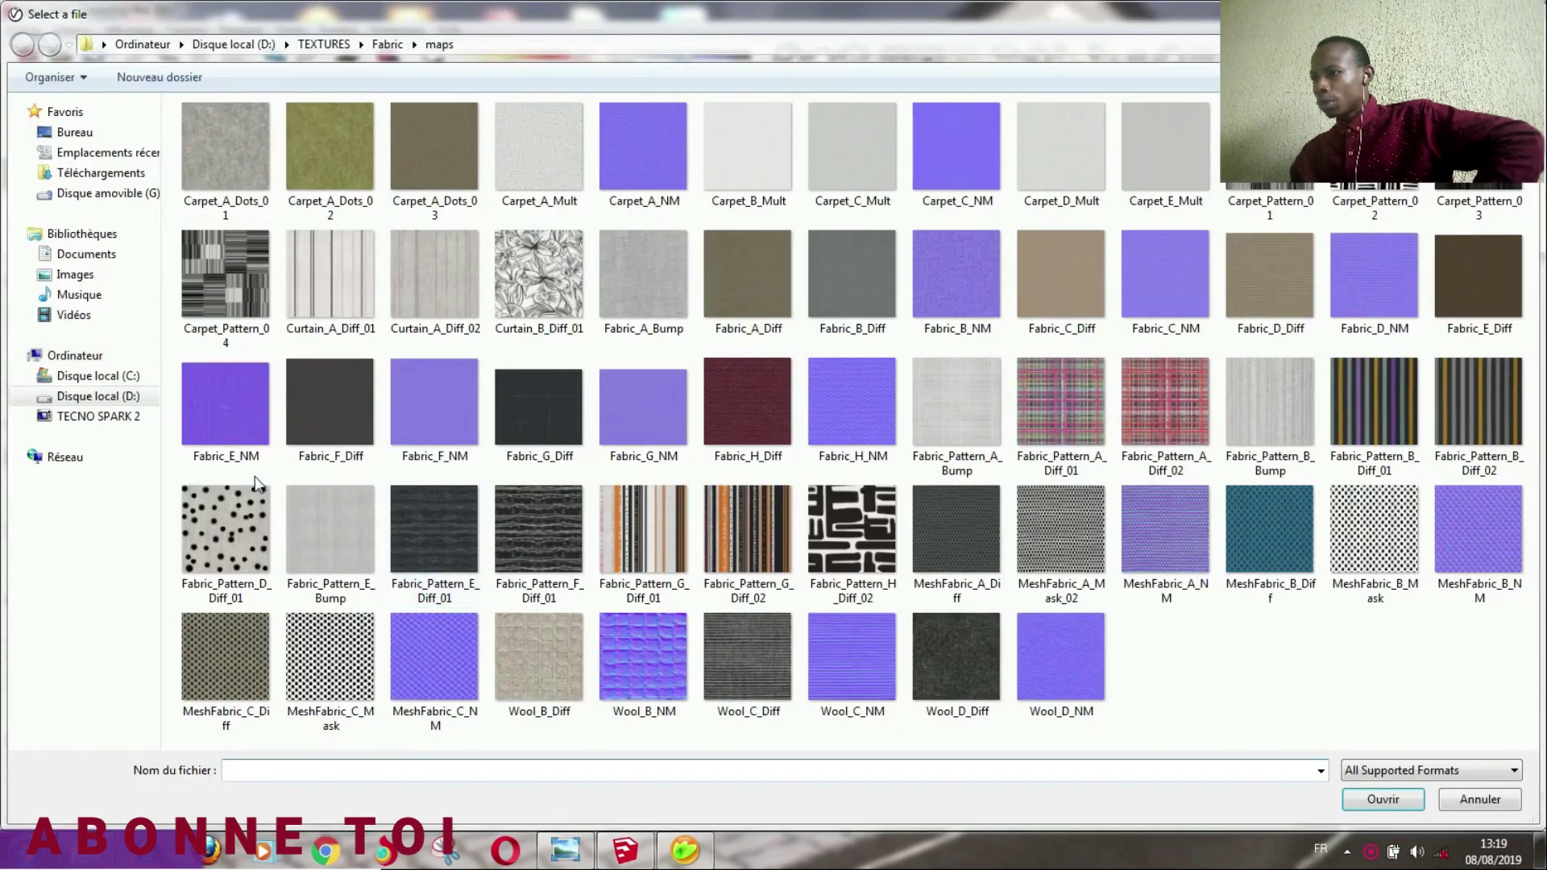
left_click(110, 406)
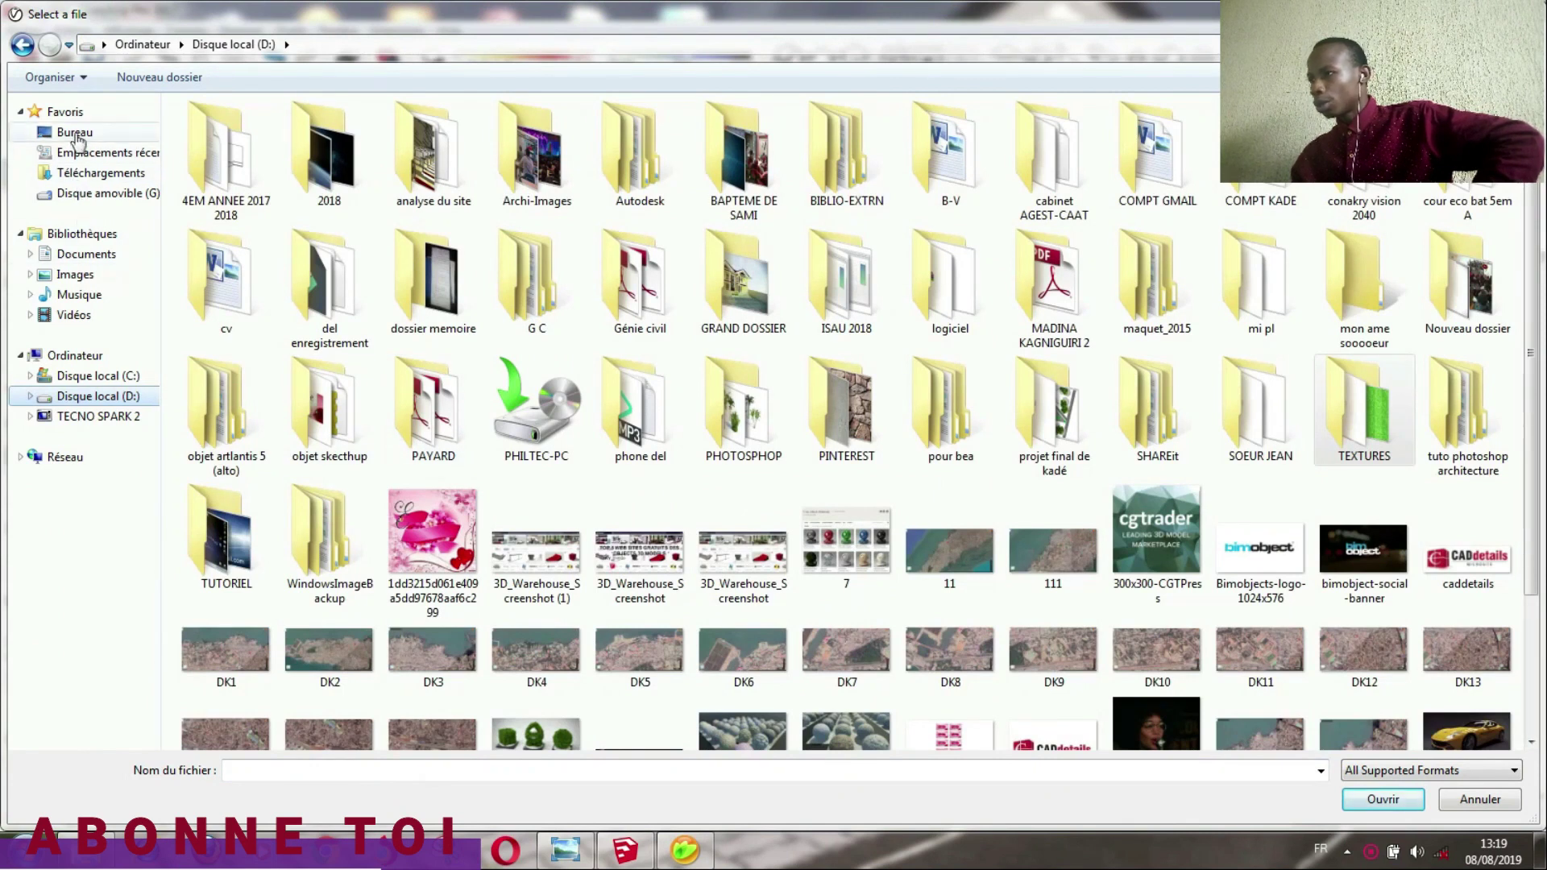
left_click(74, 134)
double_click(757, 181)
left_click(316, 142)
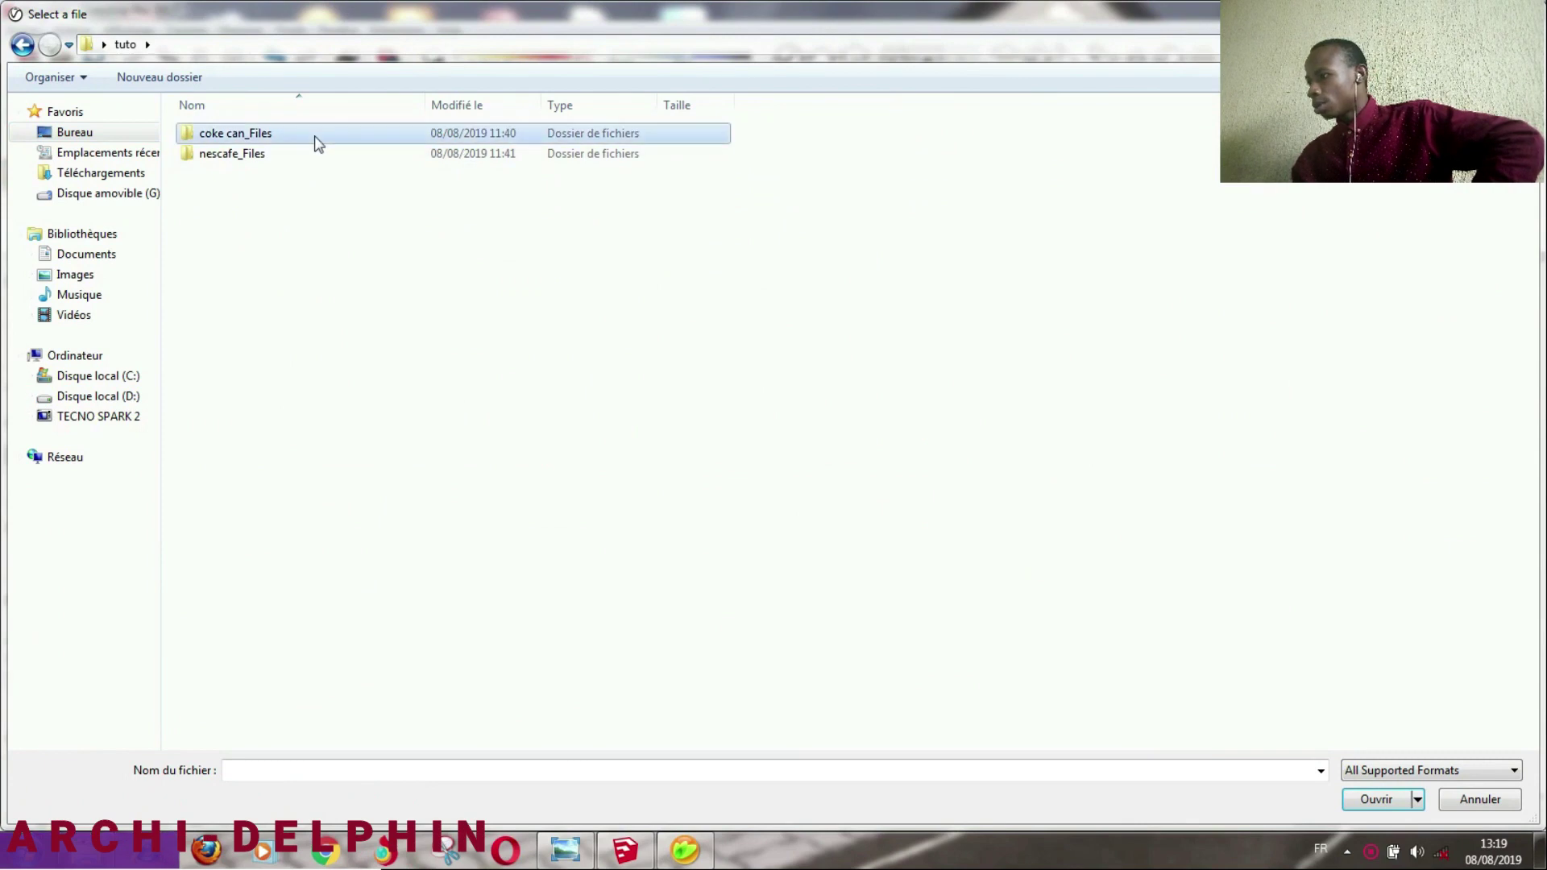
double_click(317, 142)
left_click(236, 144)
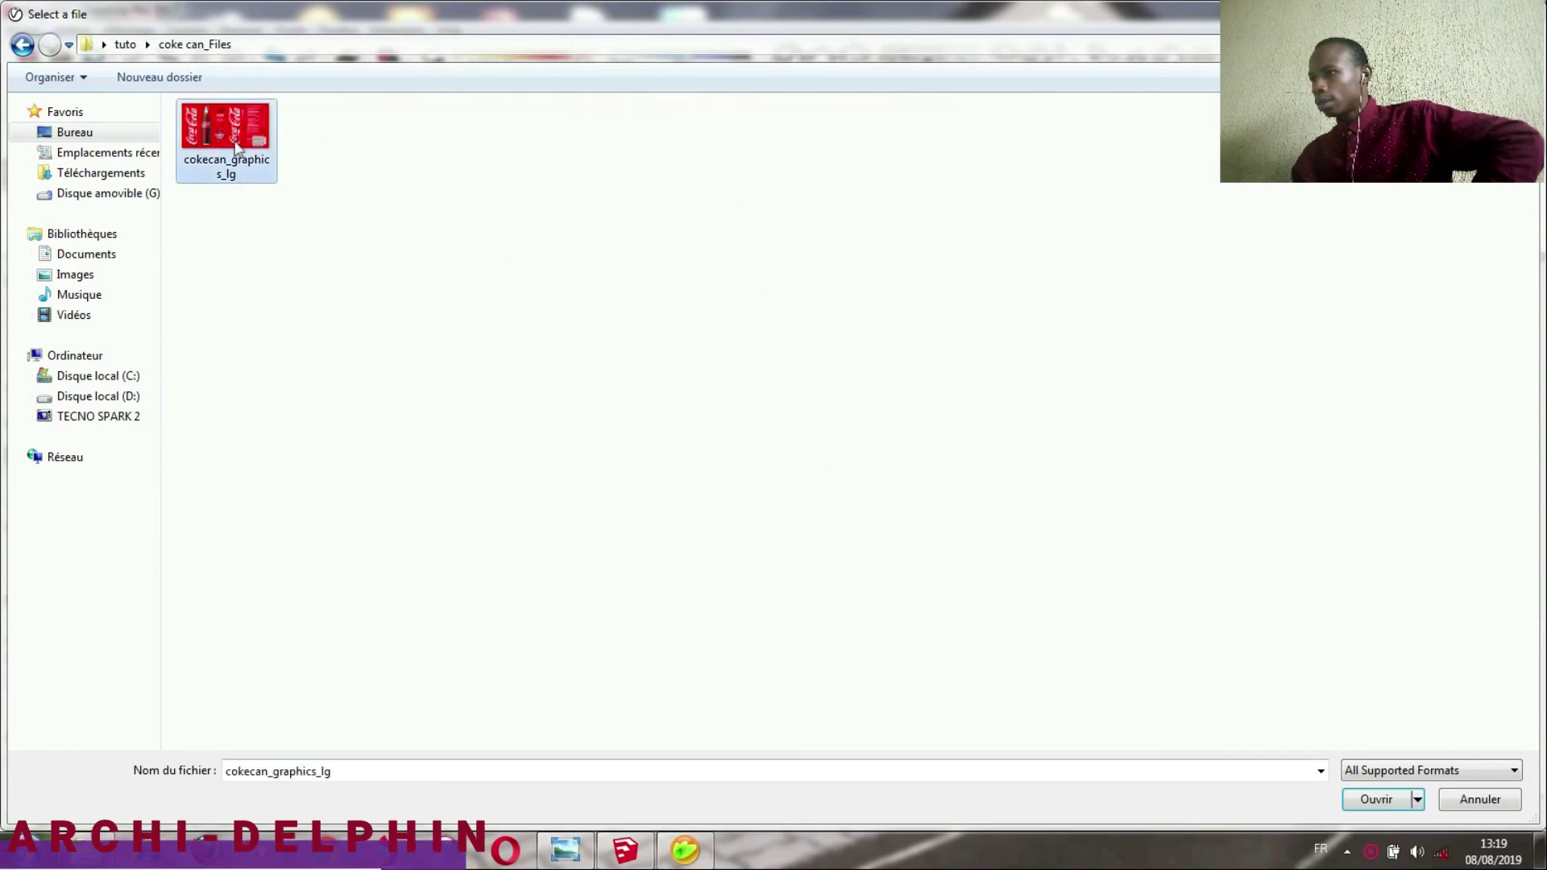
left_click(1373, 803)
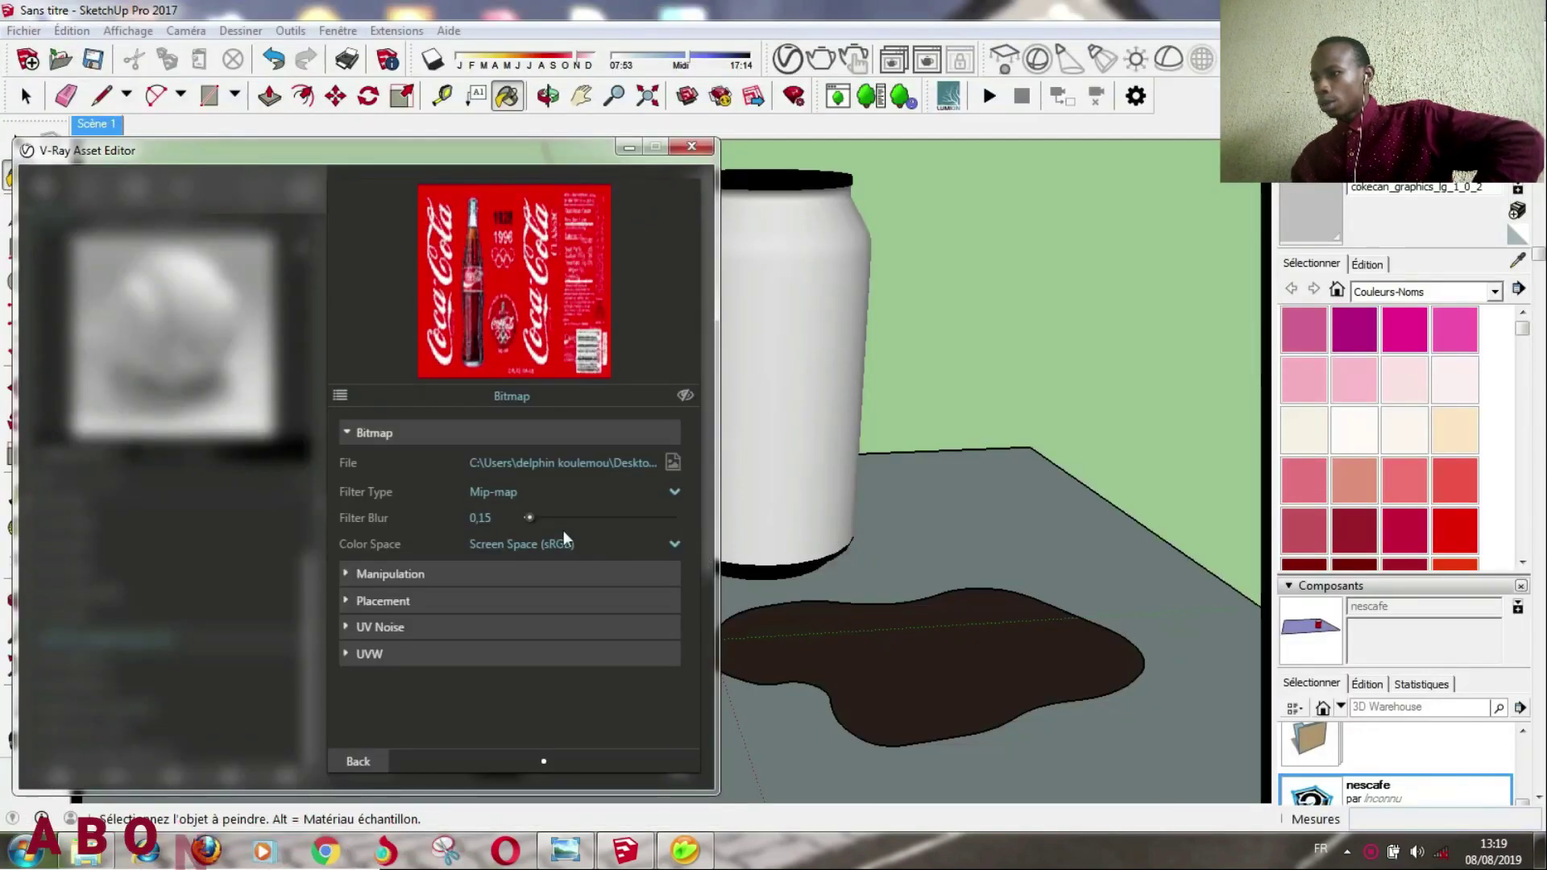
- Set the bitmap texture's filter blur to 0 and return to the main material settings
left_click(529, 518)
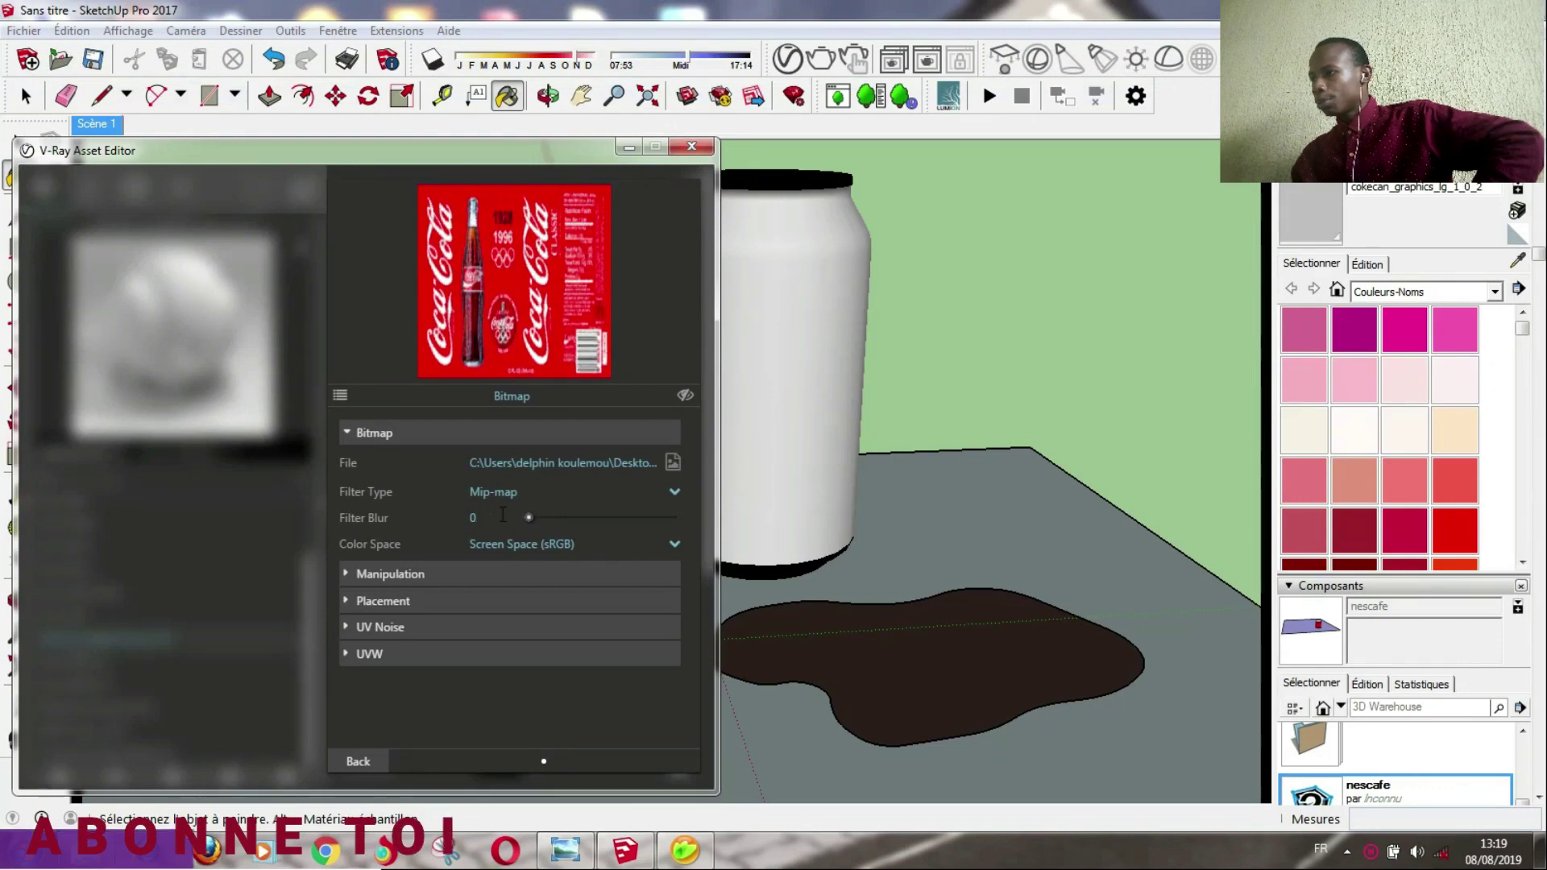
left_click(356, 761)
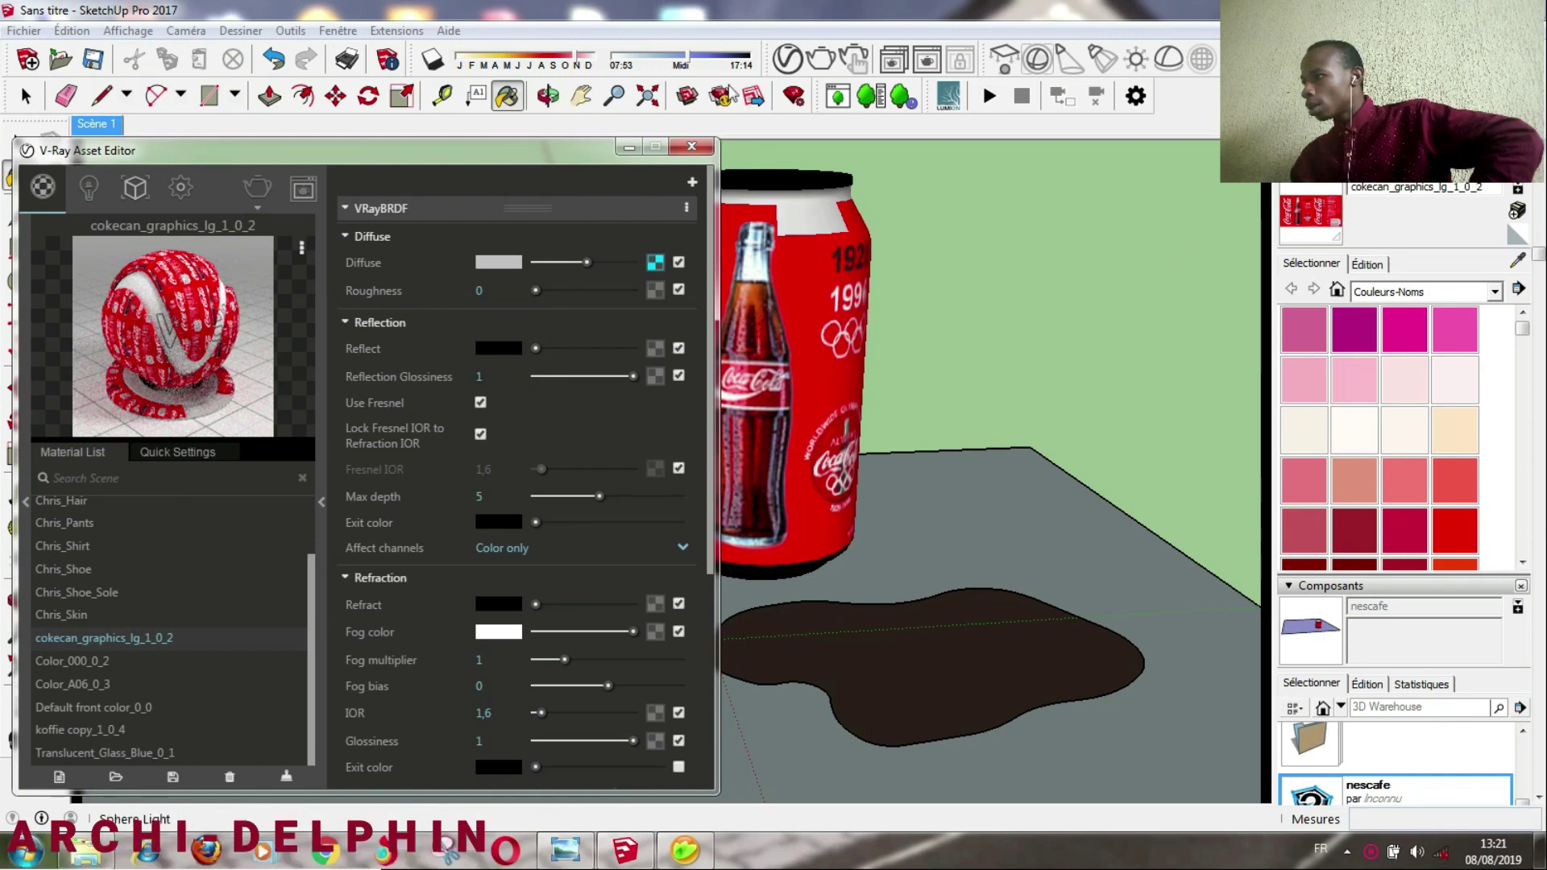
left_click_drag(462, 149, 356, 269)
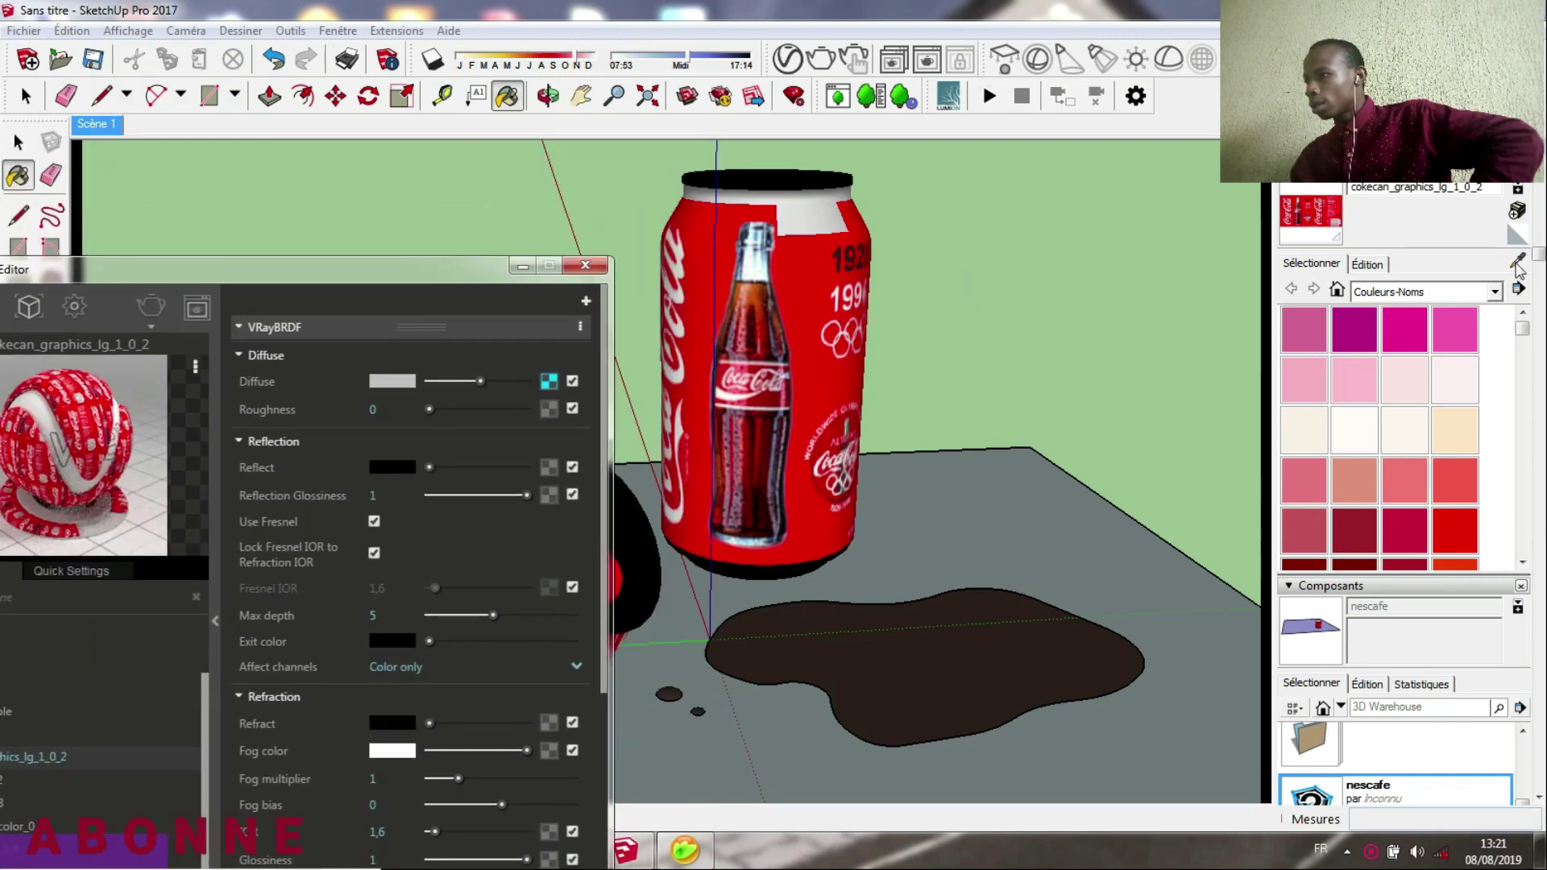
- Sample the <Red>_0_3 material on the can's top band and make its diffuse colour pure red
left_click(798, 215, "alt")
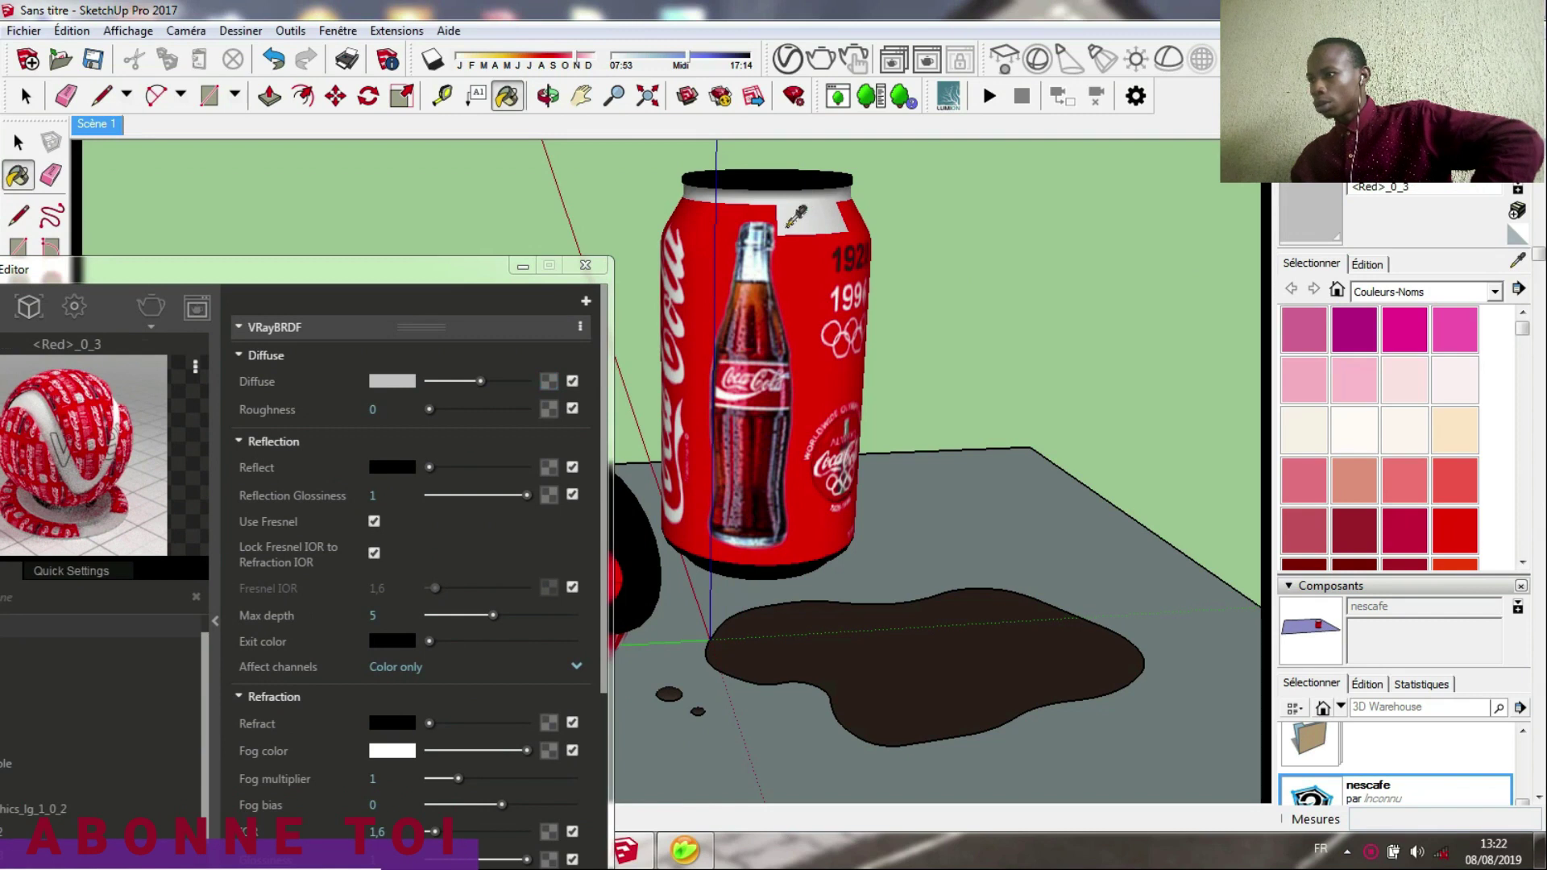
left_click(382, 385)
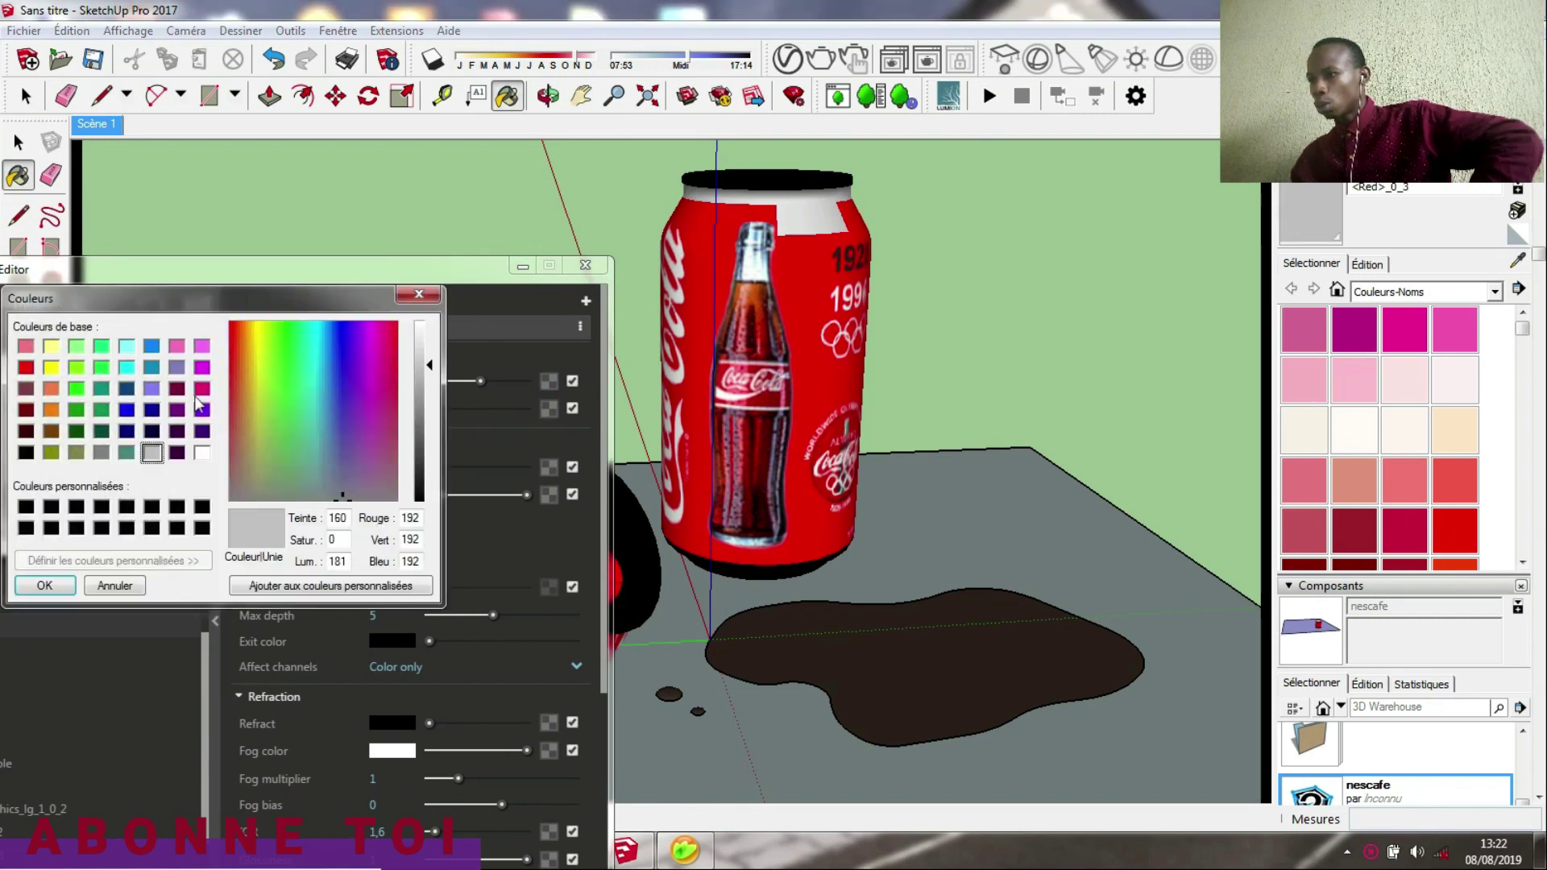
left_click(26, 368)
left_click(44, 586)
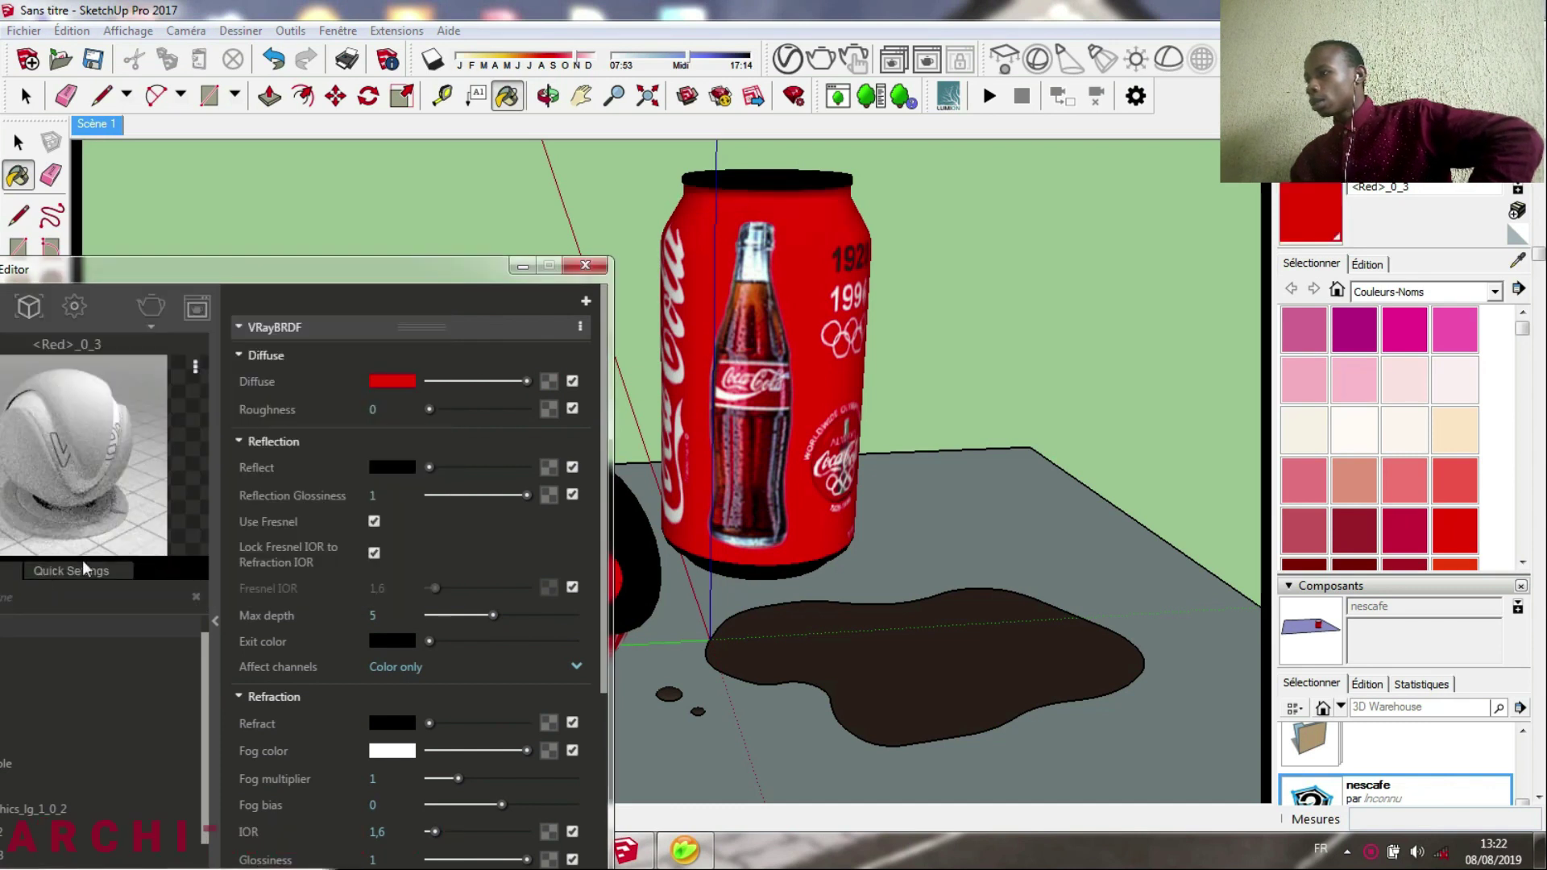
left_click_drag(335, 272, 290, 94)
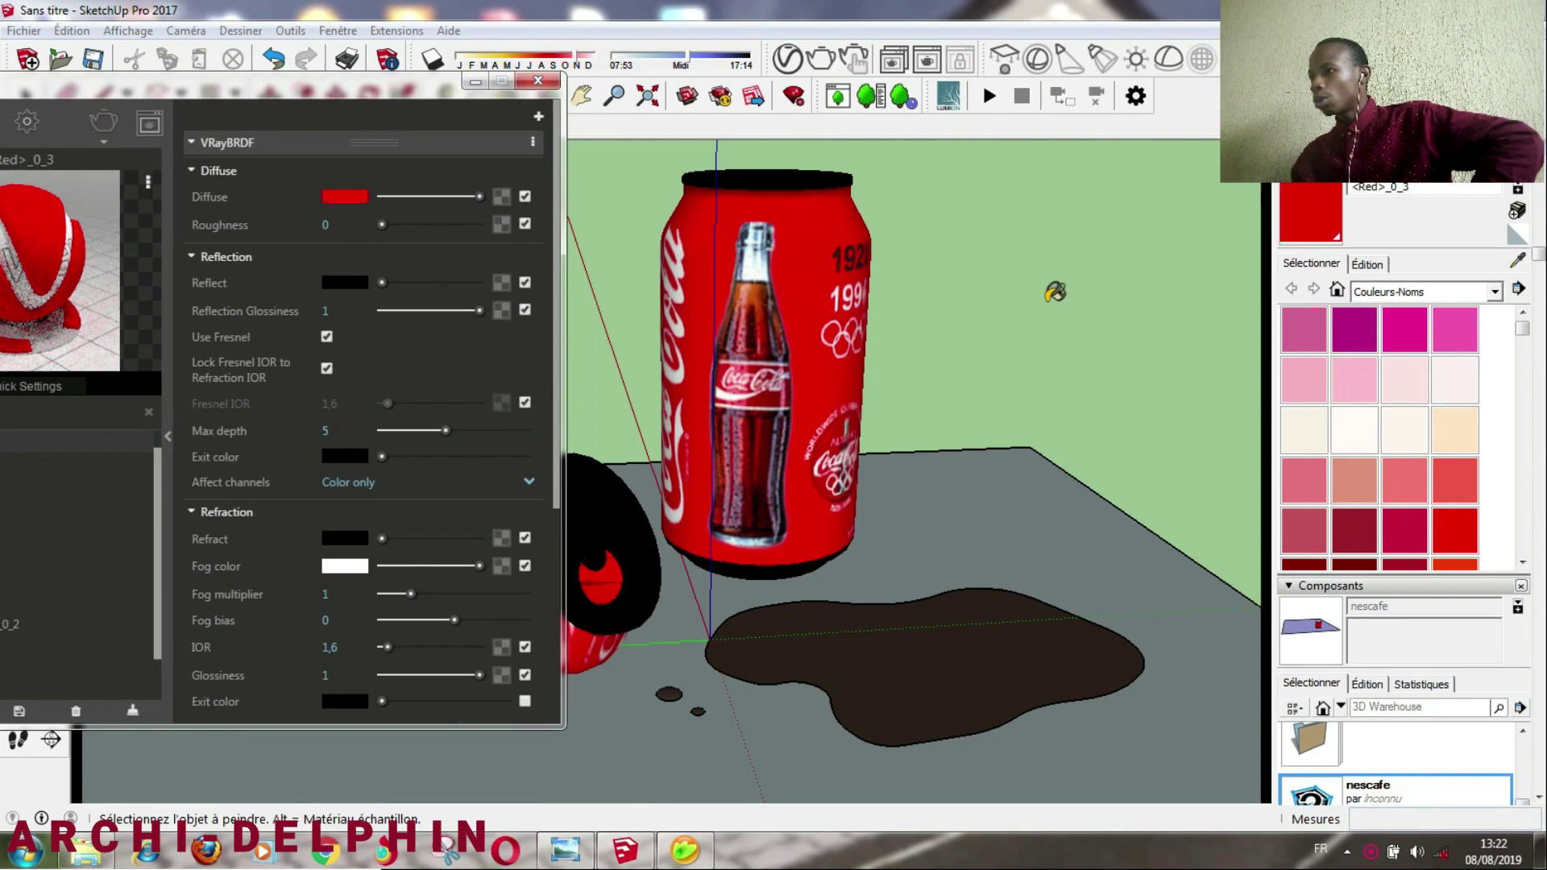
key("alt")
- Add a Reflection layer to cokecan_graphics_lg_1_0_2 with a grey filter and multiplier 4,15
left_click(811, 302, "alt")
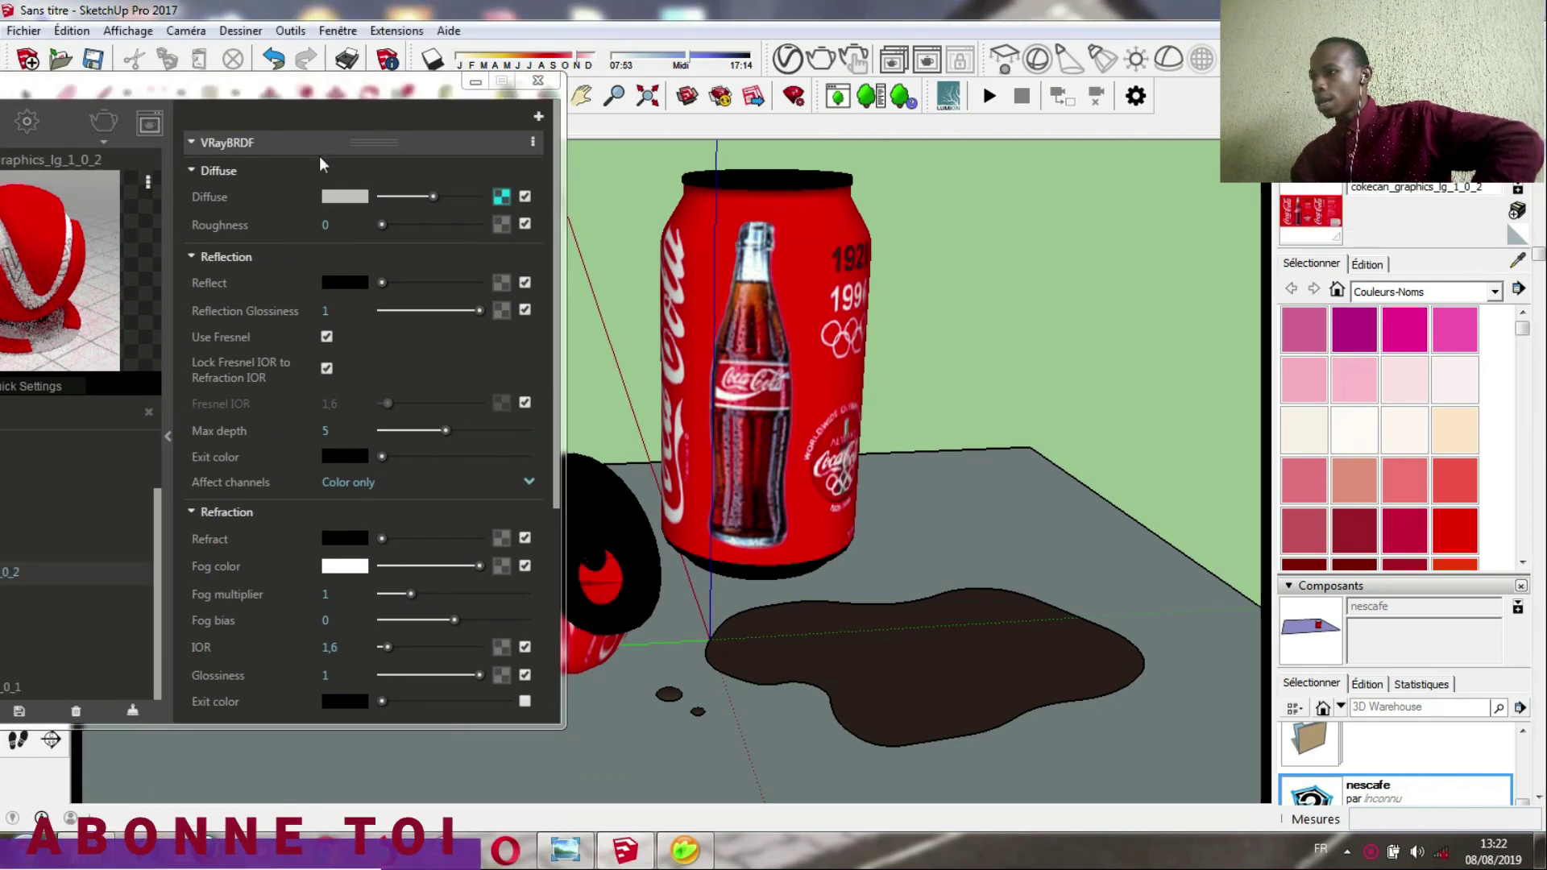
left_click_drag(379, 94, 573, 56)
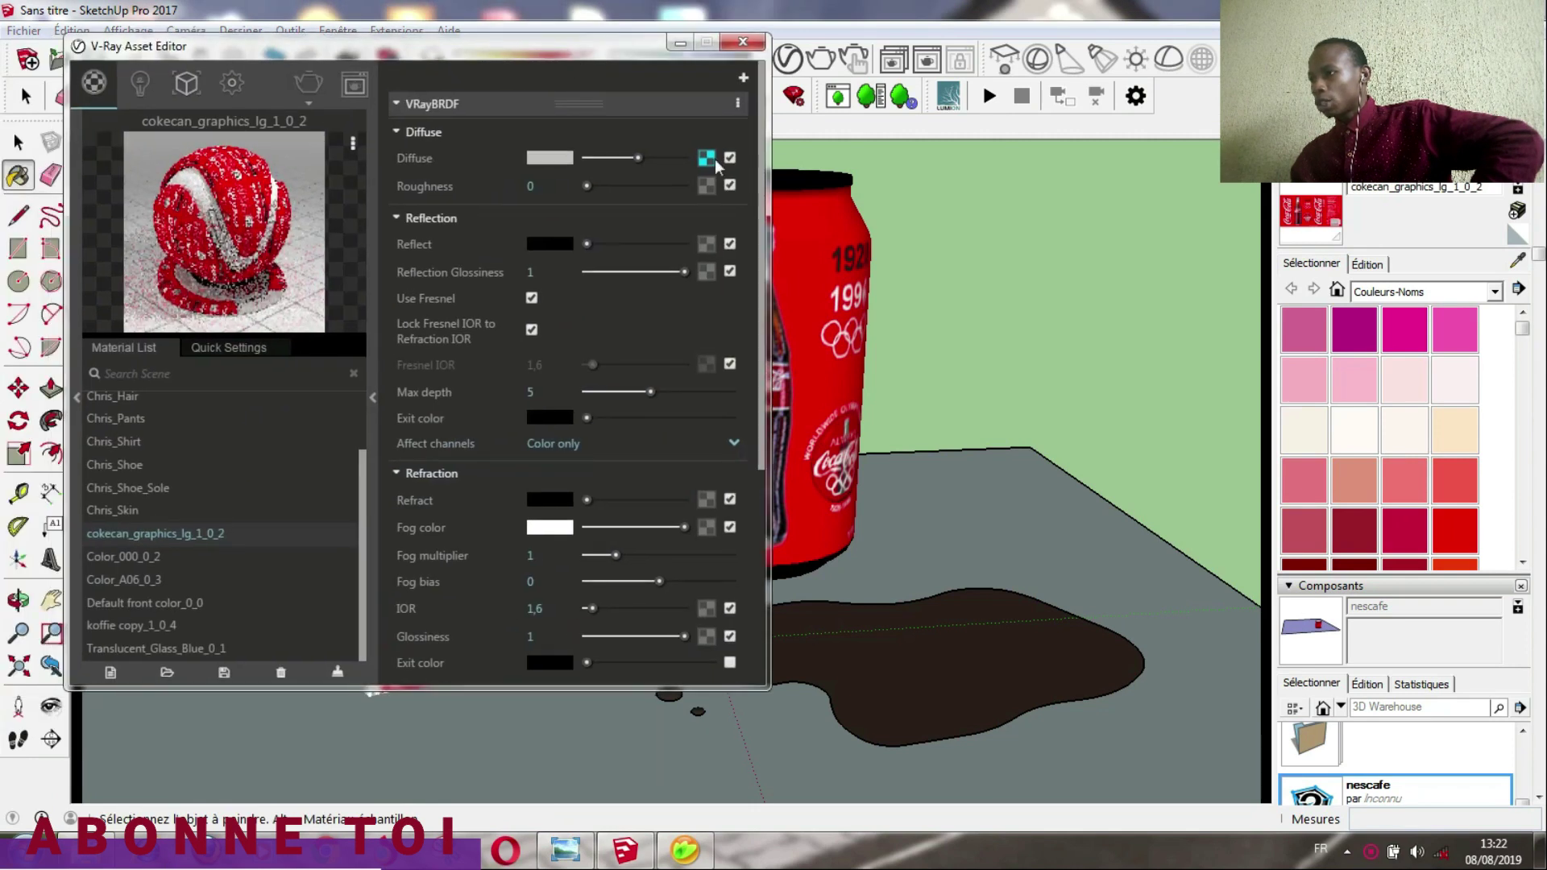
left_click(745, 78)
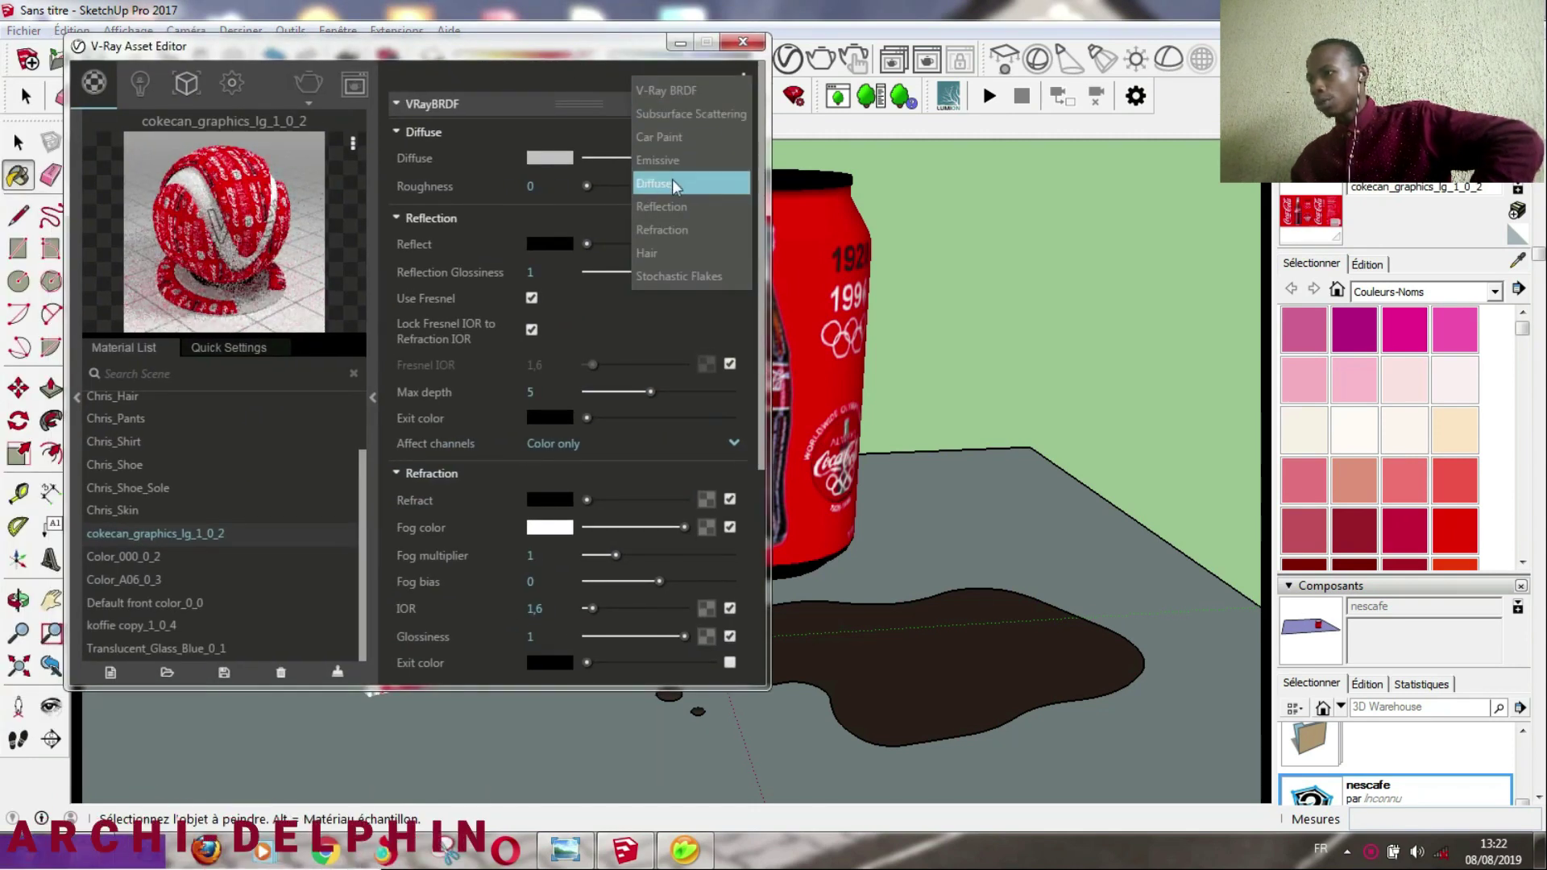
left_click(666, 205)
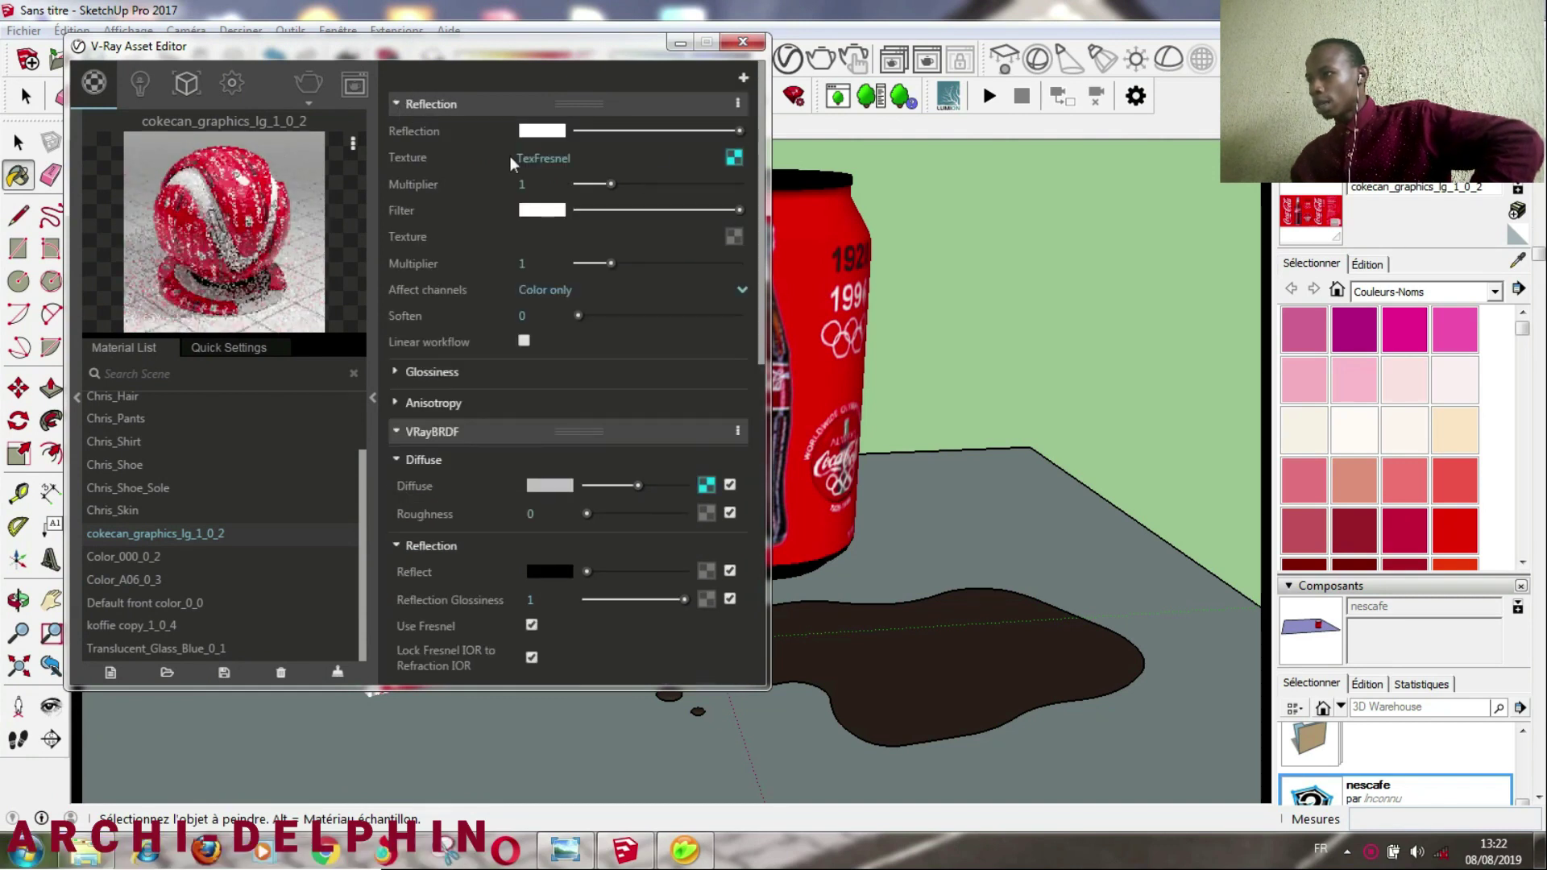
left_click_drag(739, 131, 740, 130)
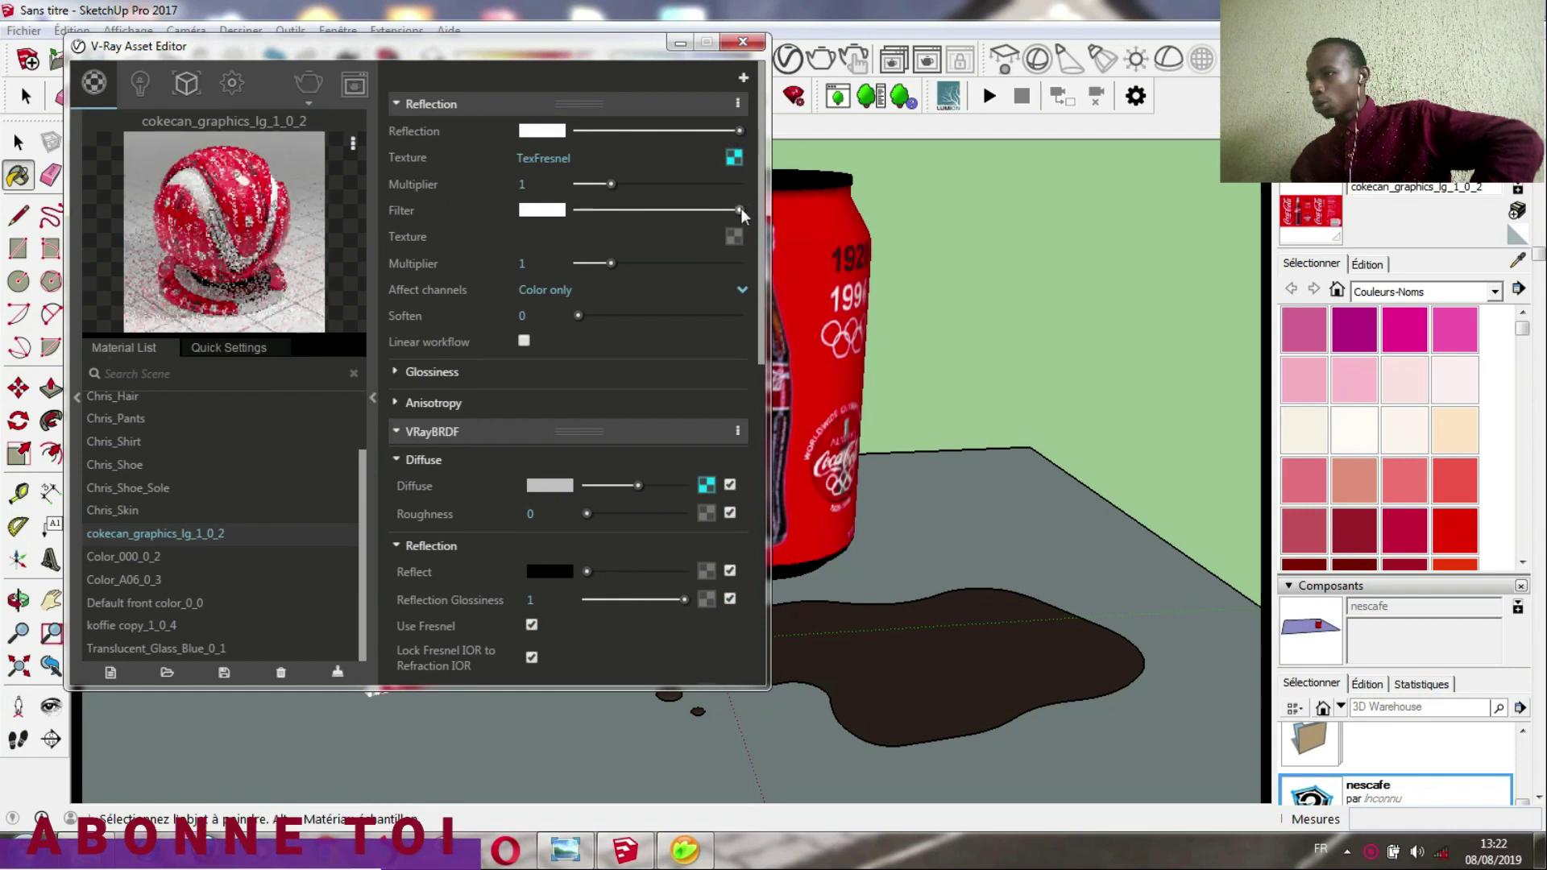
left_click_drag(736, 209, 635, 209)
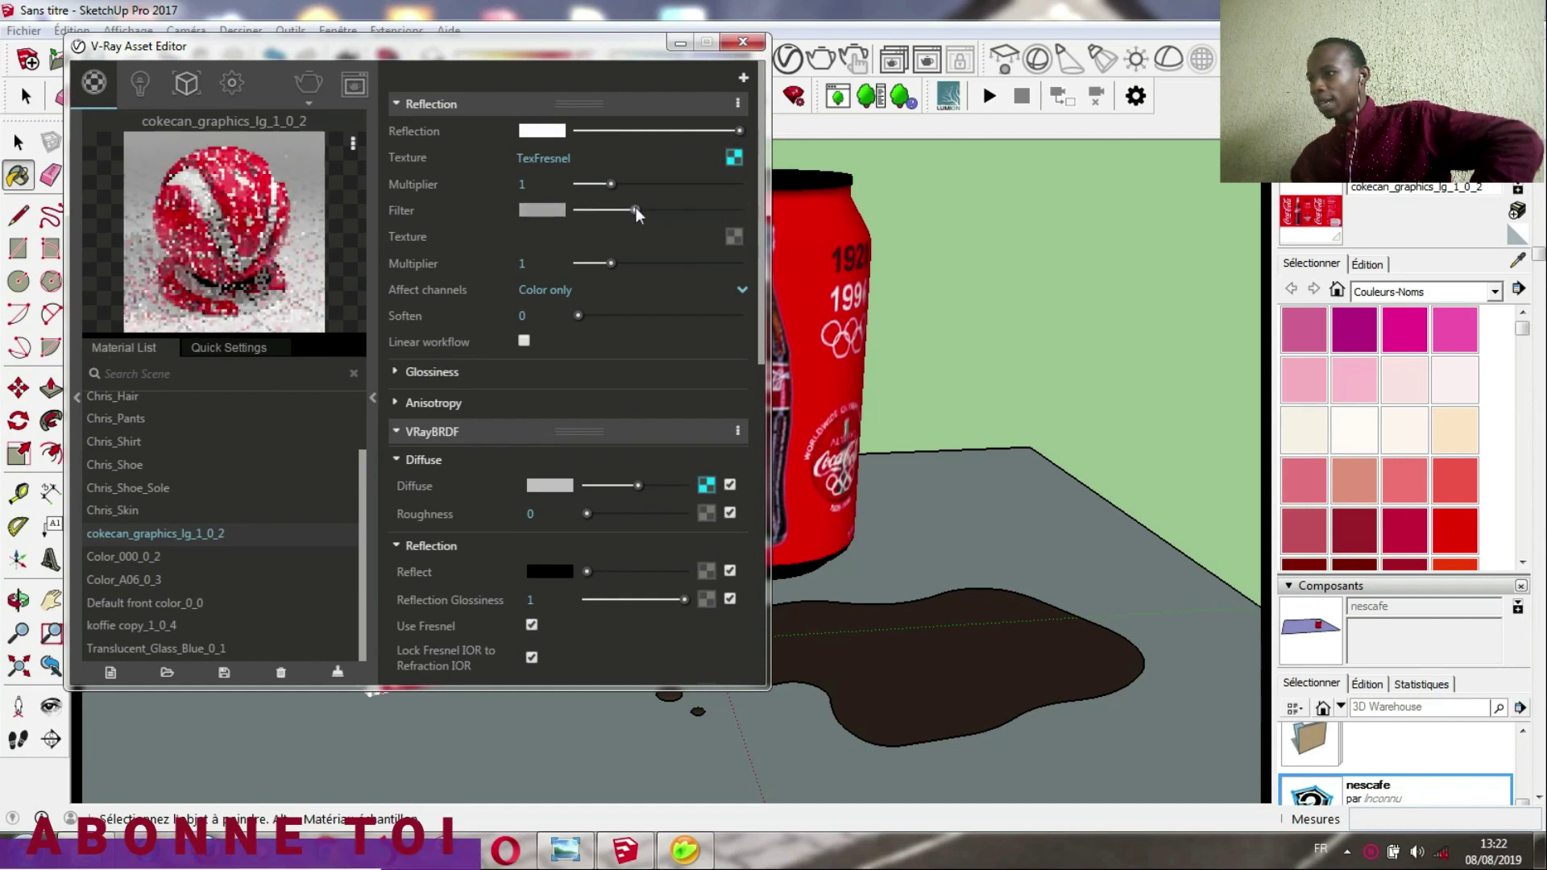
left_click_drag(612, 186, 713, 180)
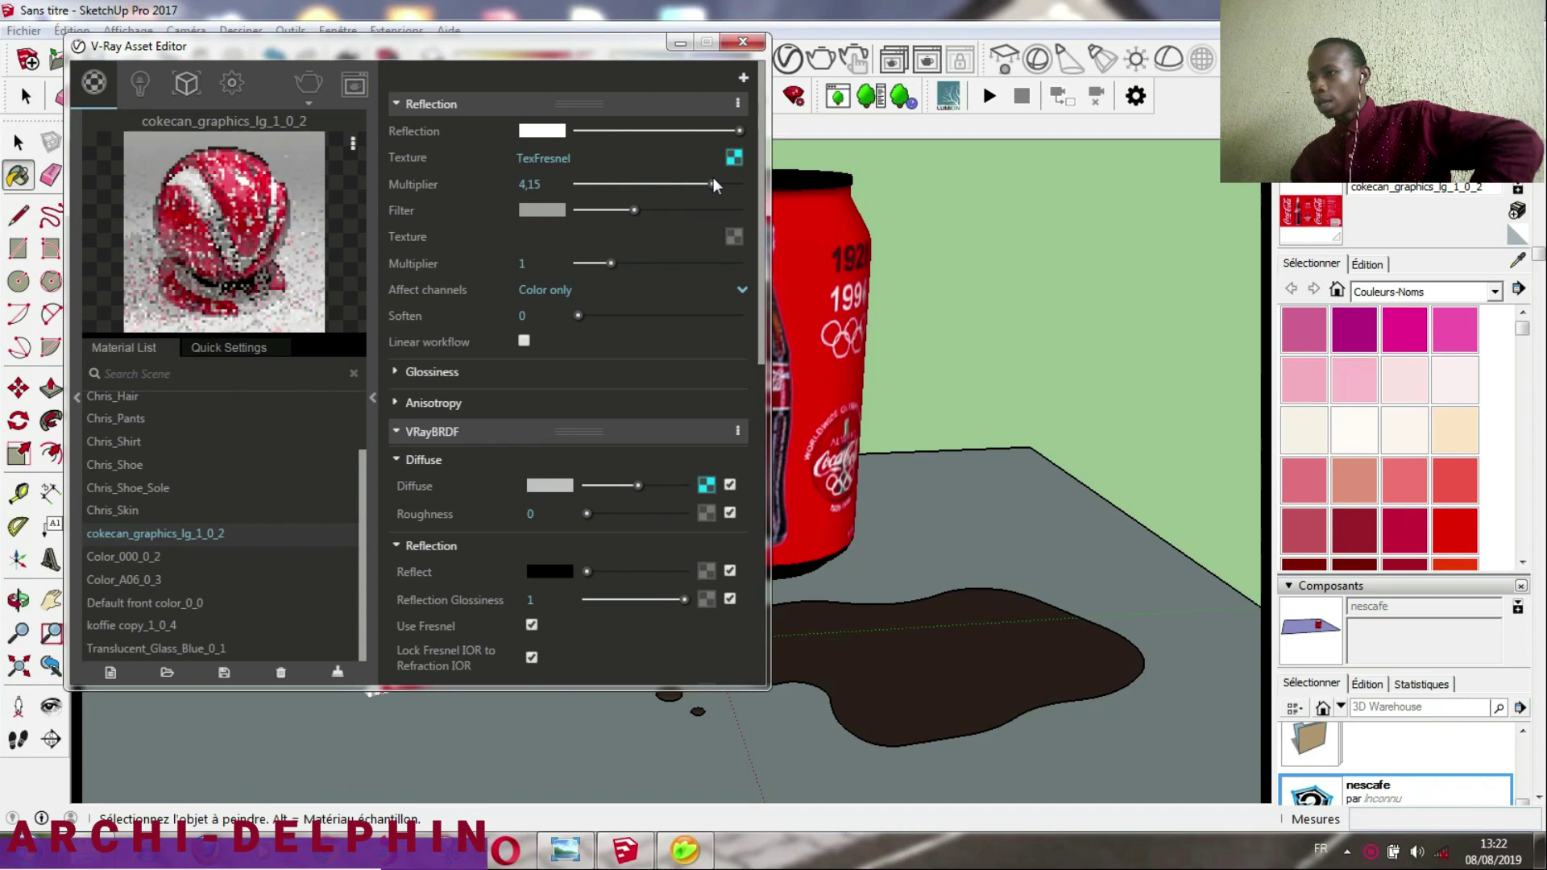
left_click_drag(635, 208, 609, 208)
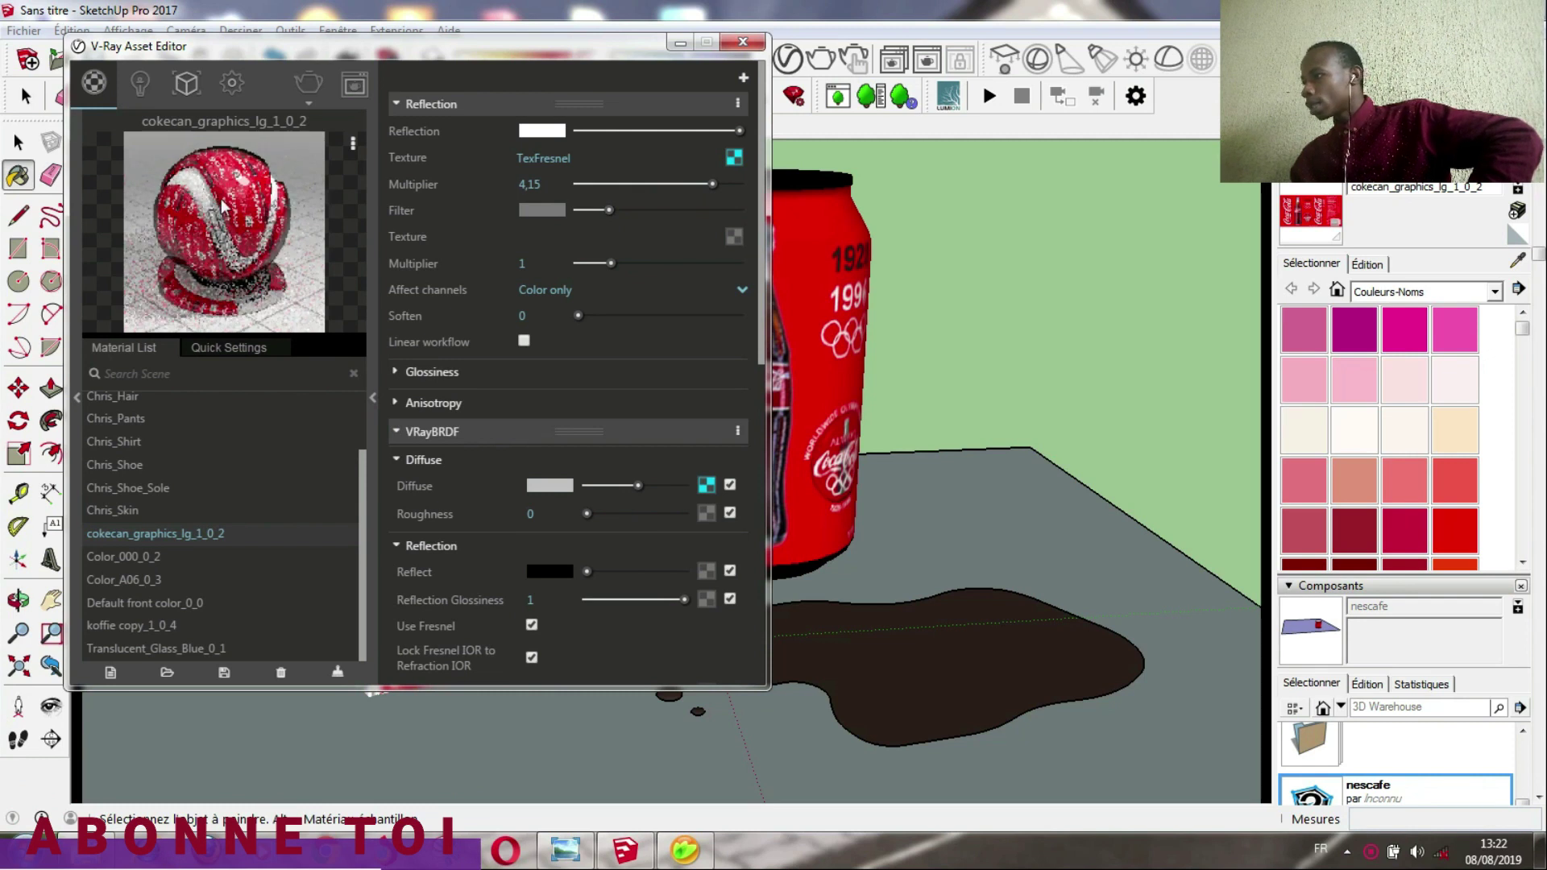
left_click(1516, 264)
- Add a Reflection layer to <Red>_0_3 with grey filter and multiplier 3,97, then view the can from above
left_click(812, 201)
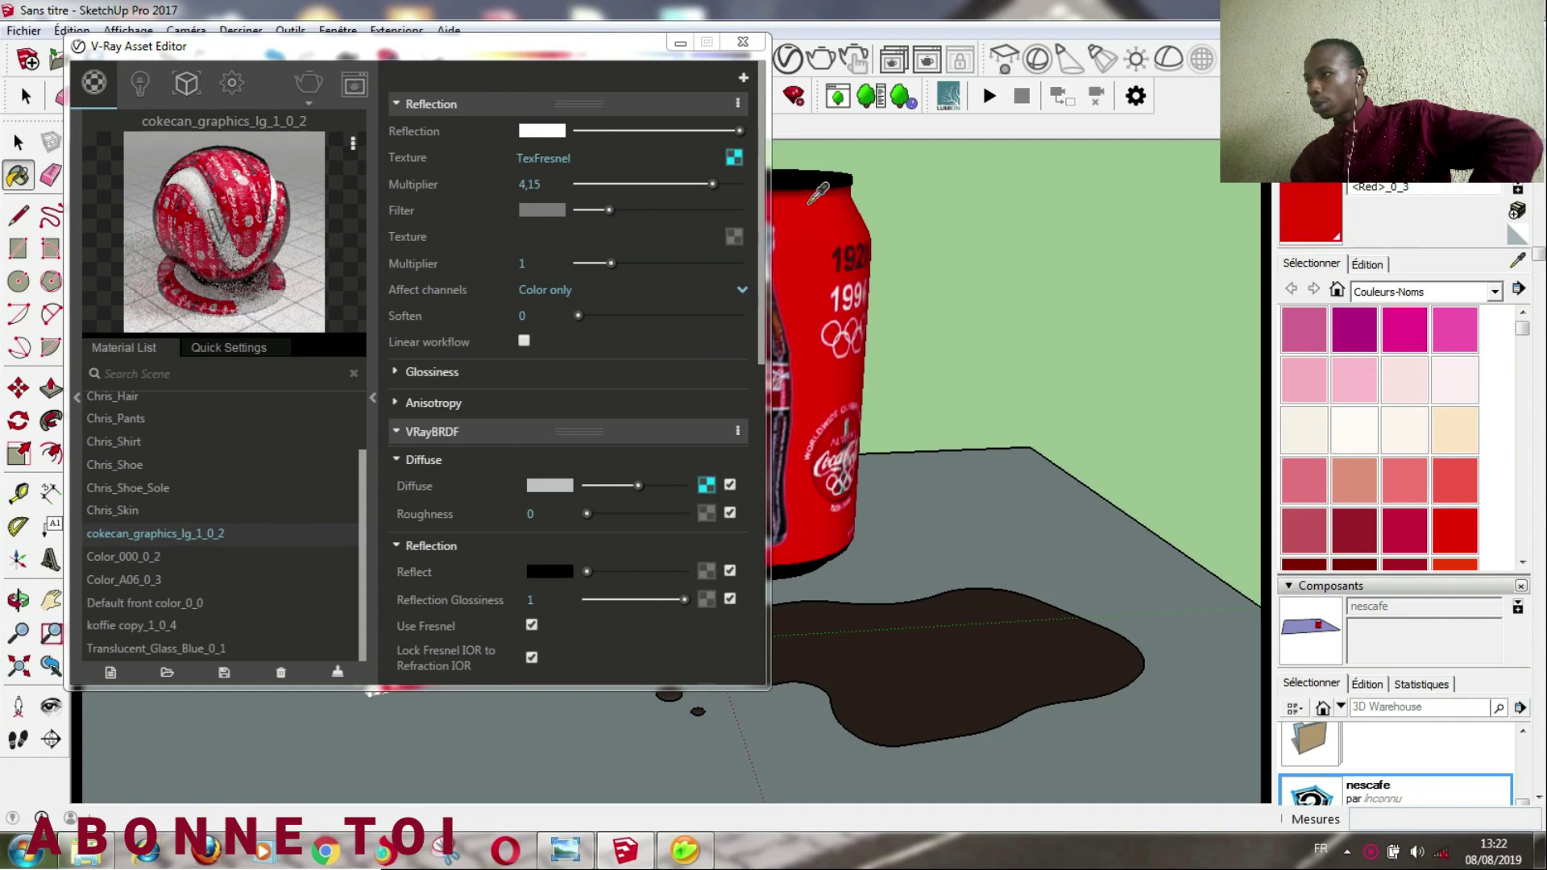
left_click(743, 78)
left_click(655, 208)
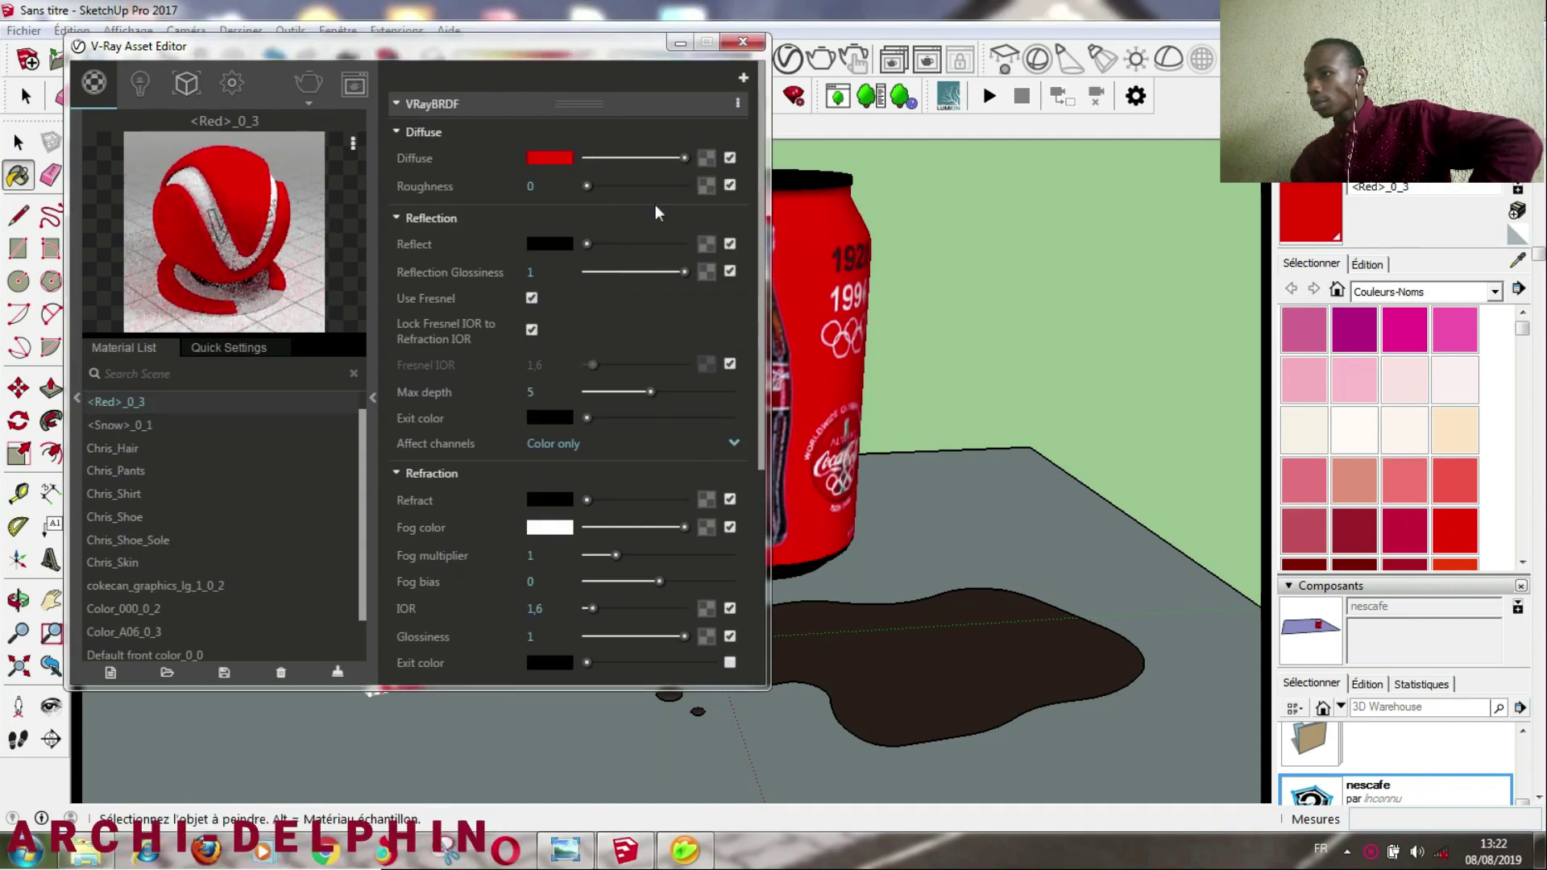
left_click(396, 104)
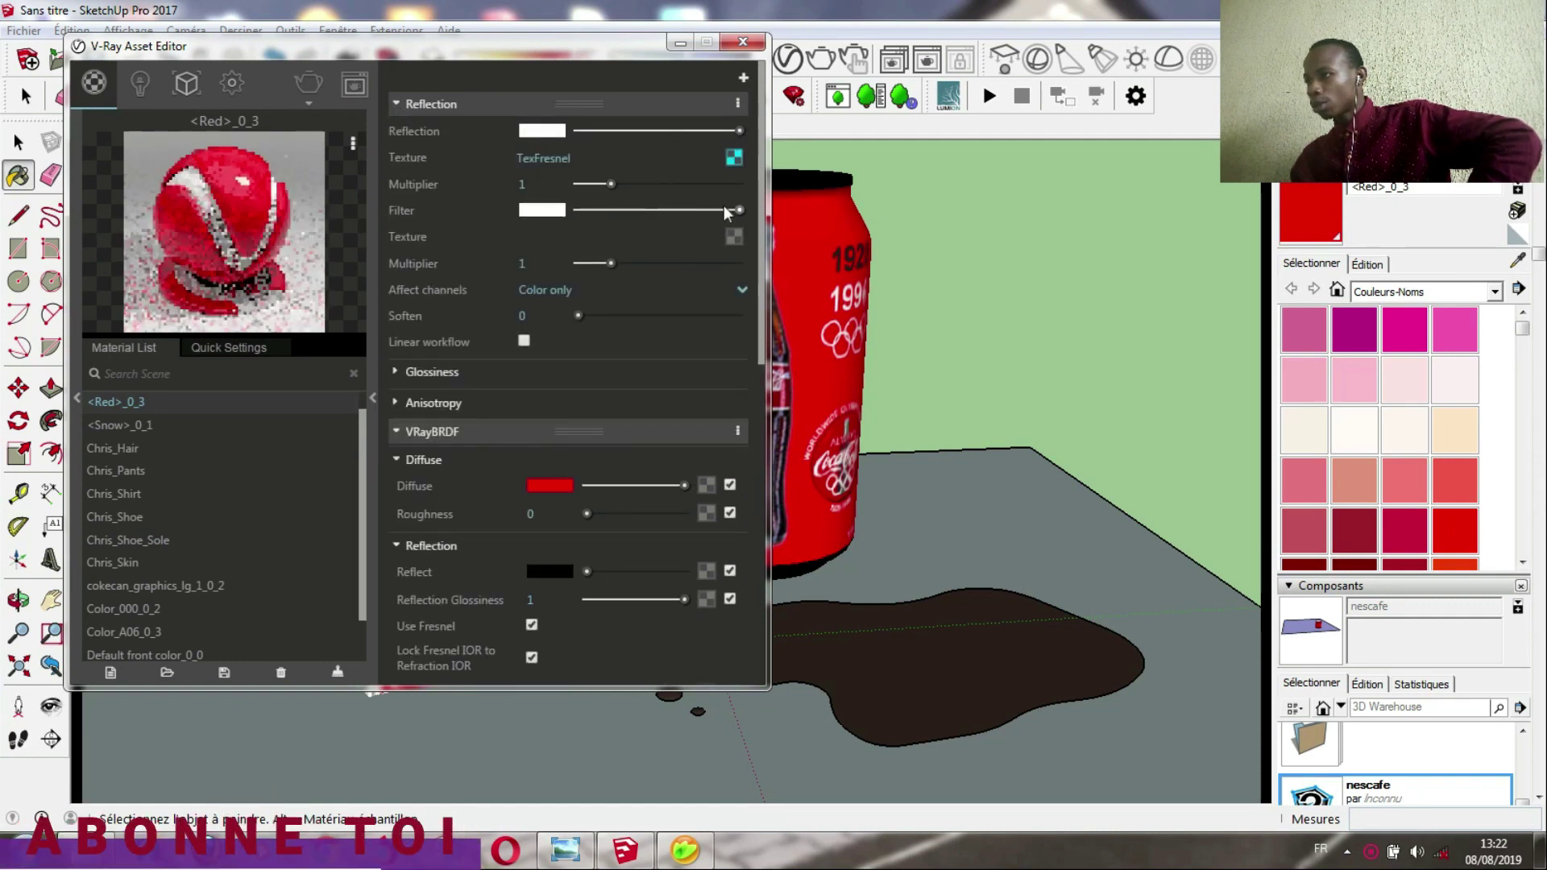
mouse_move(740, 209)
left_mouse_down()
mouse_move(631, 209)
mouse_move(708, 184)
left_mouse_up()
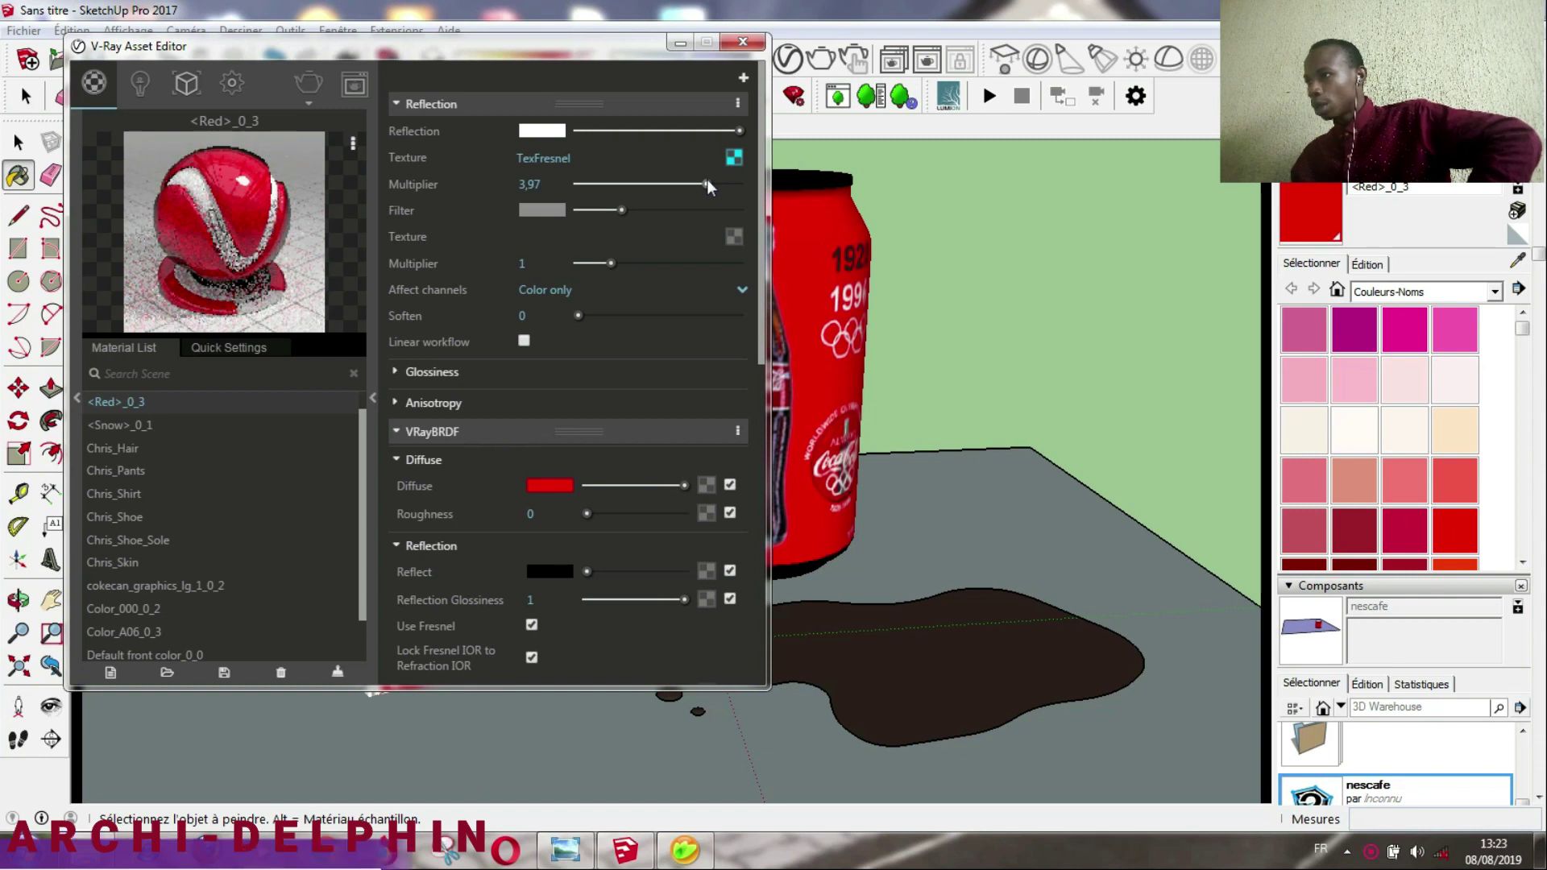
mouse_move(552, 46)
left_mouse_down()
mouse_move(1088, 235)
mouse_move(446, 332)
left_mouse_up()
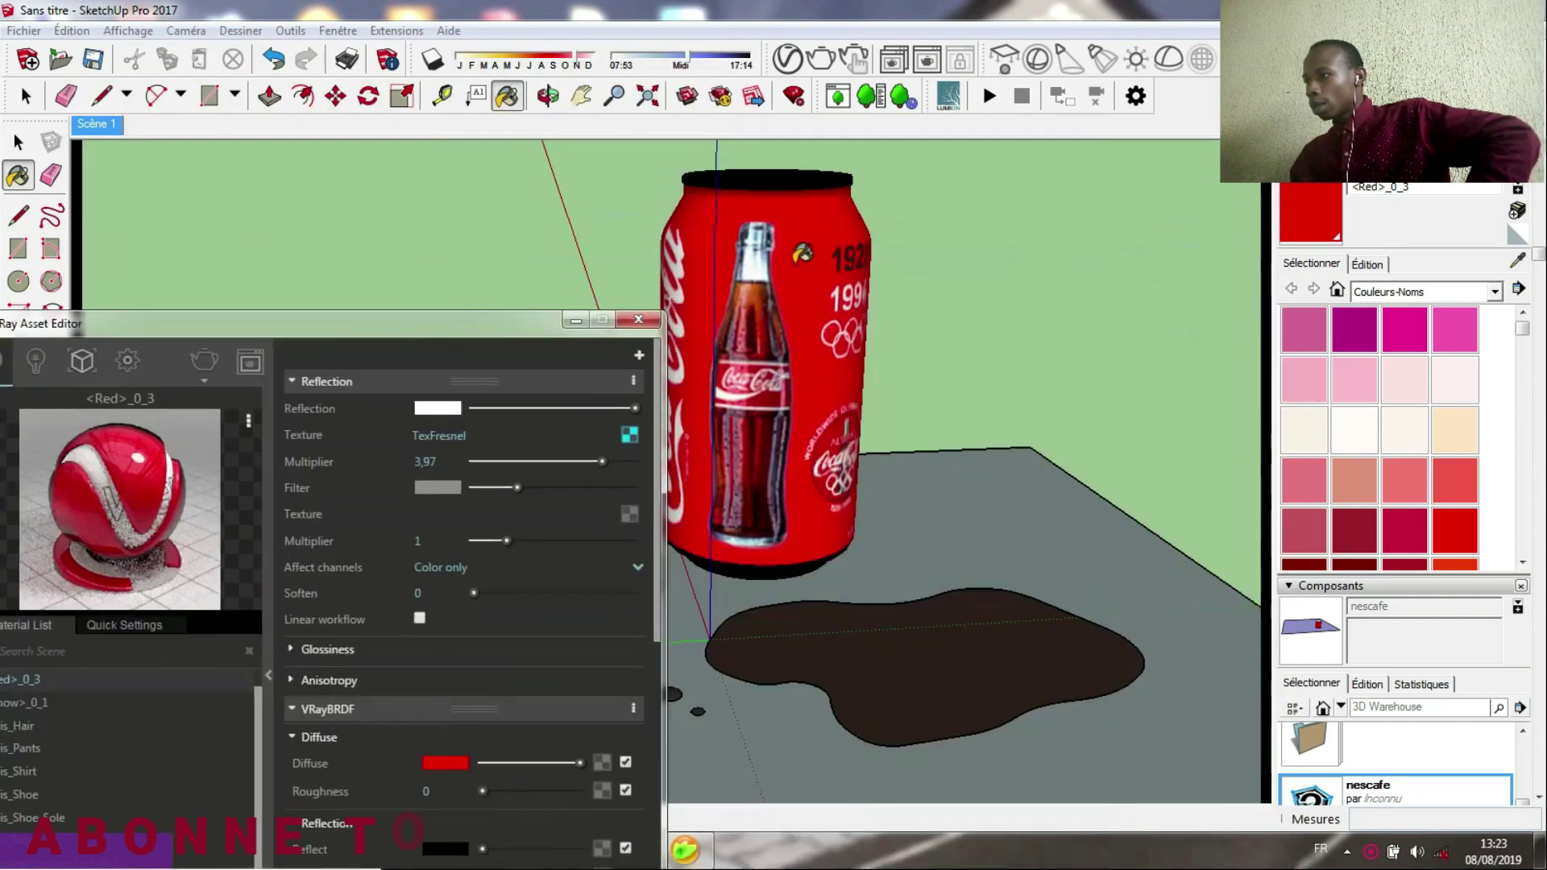
middle_click_drag(985, 215, 770, 420)
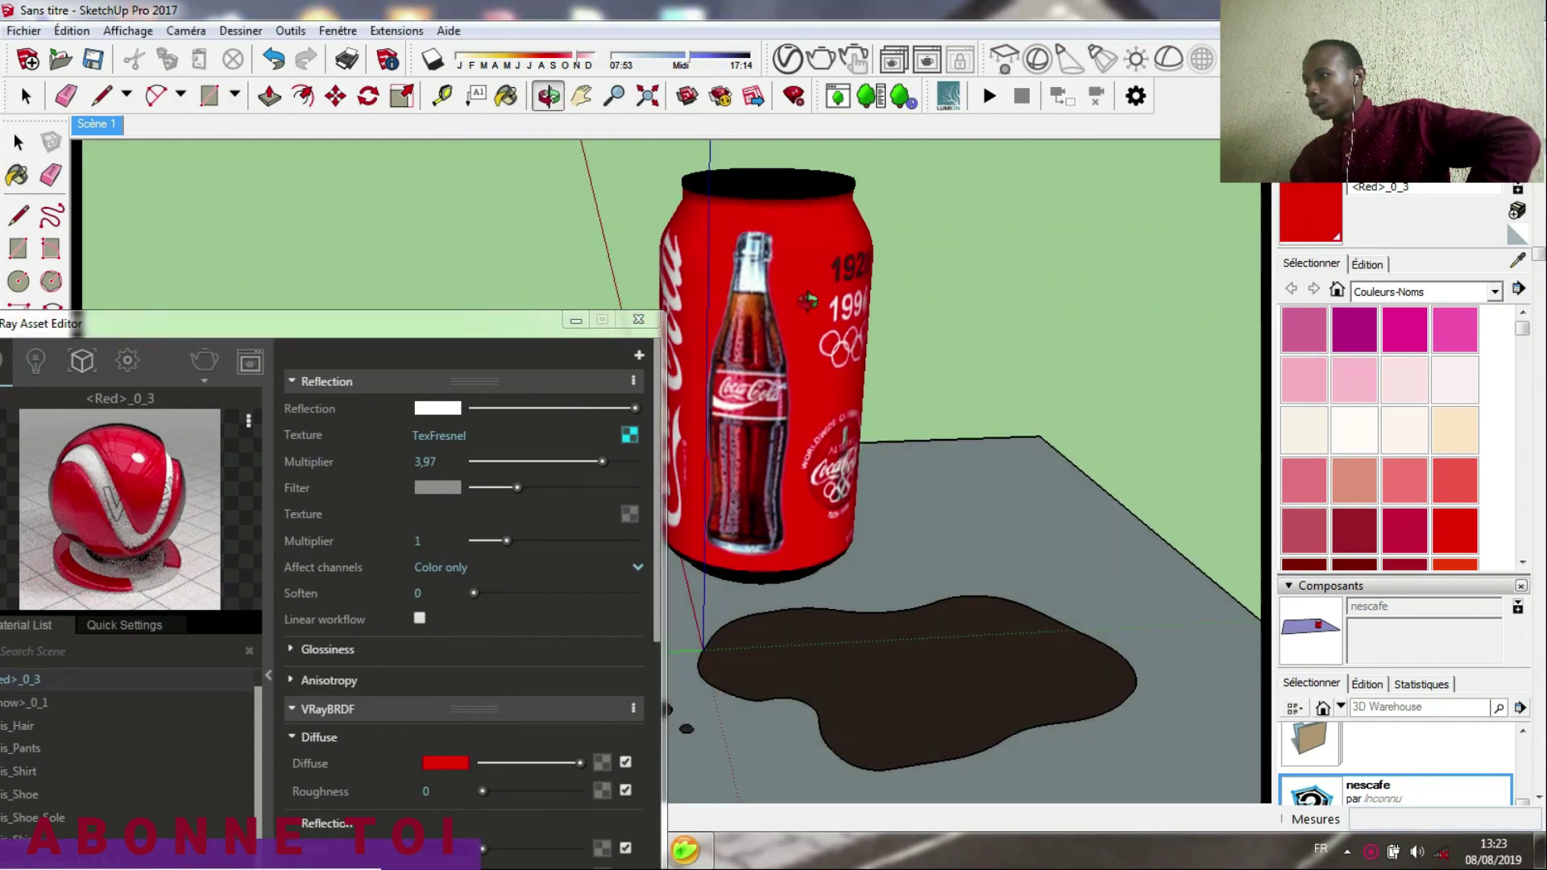
scroll(738, 254, "up", 5)
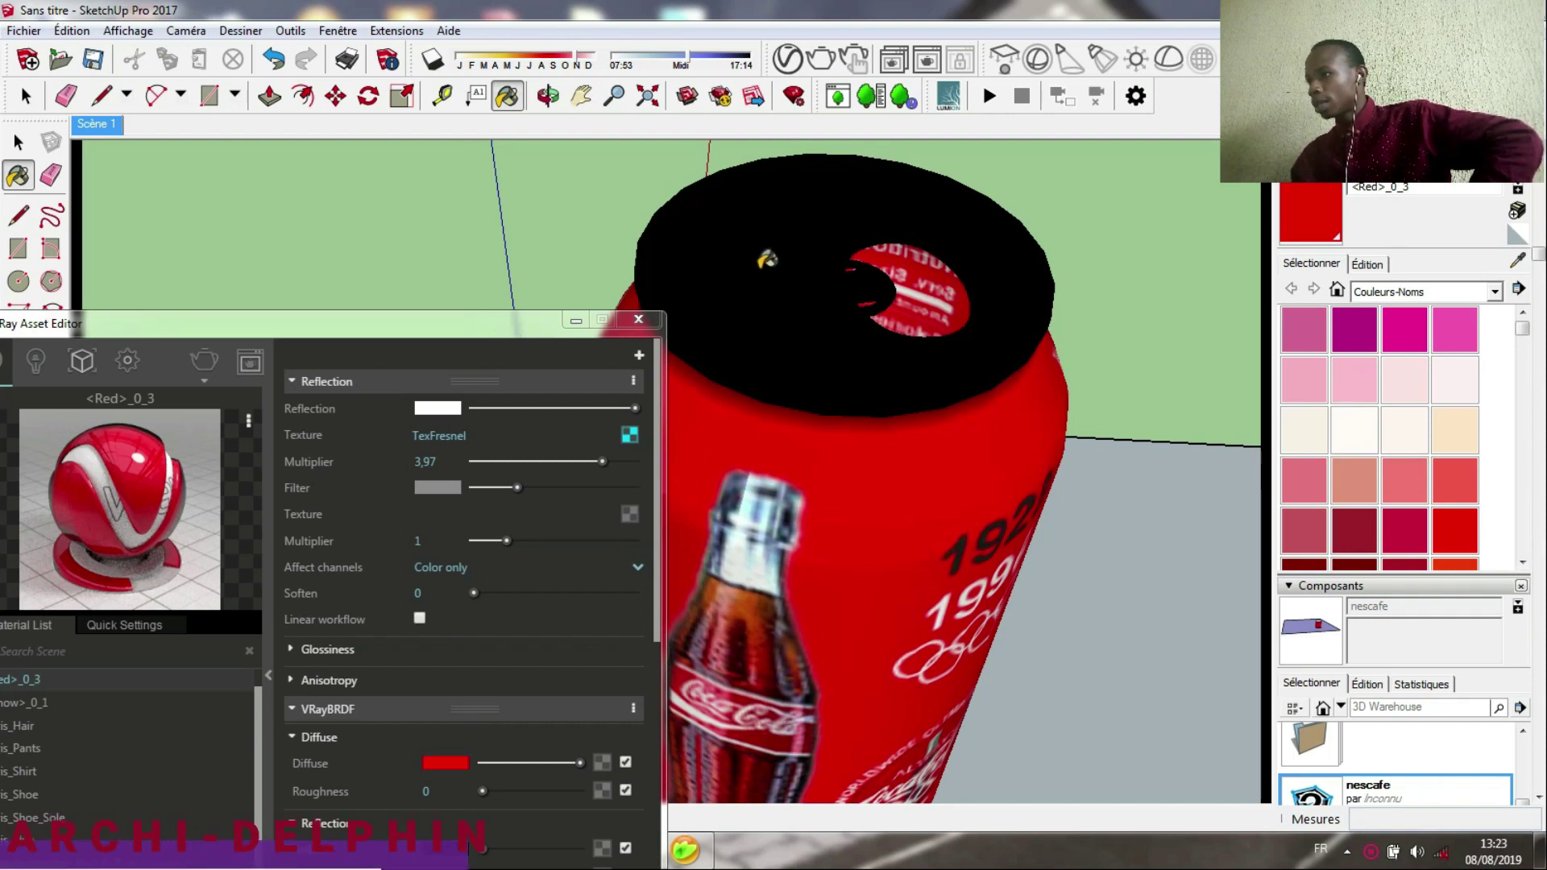
- Sample the can top's black <Snow>_0_1 material and delete its existing Reflection layer
left_click(1518, 260)
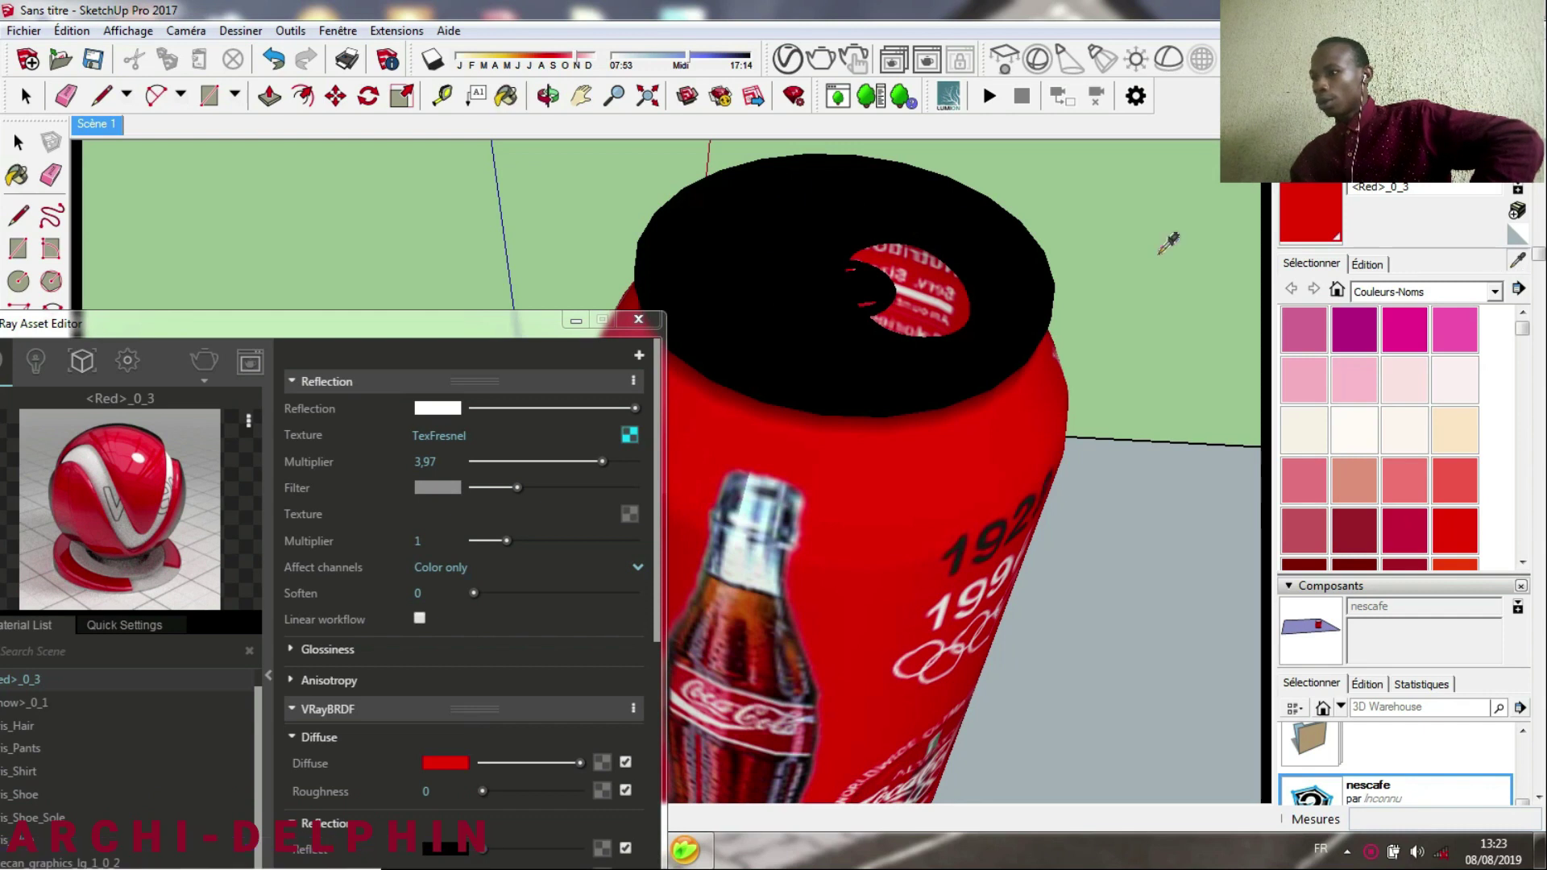
left_click(814, 234)
left_click_drag(467, 326, 666, 119)
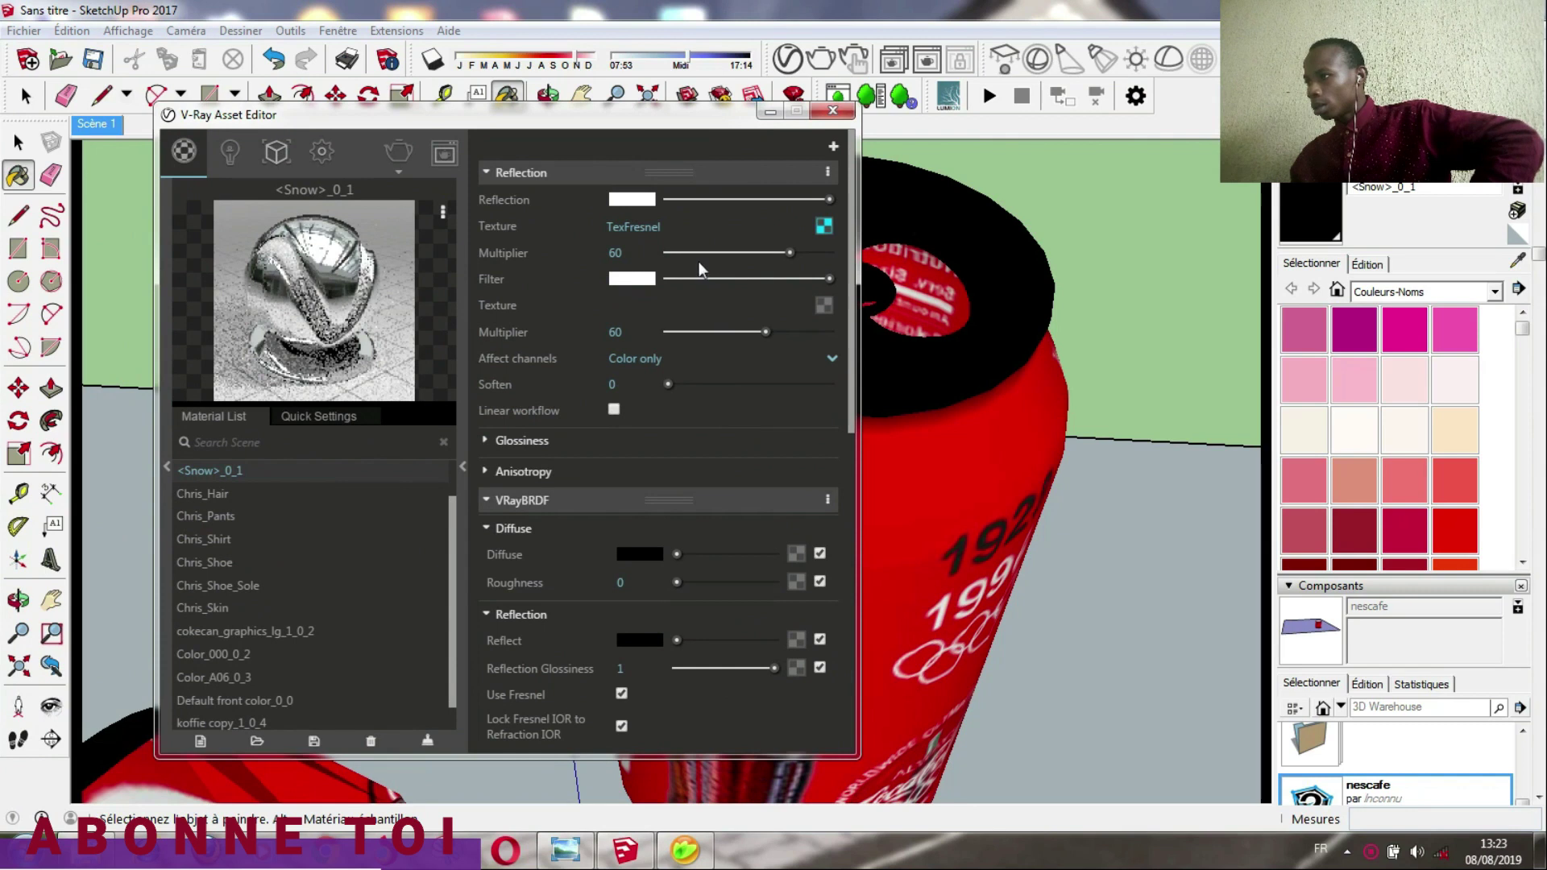
left_click(826, 171)
left_click(797, 231)
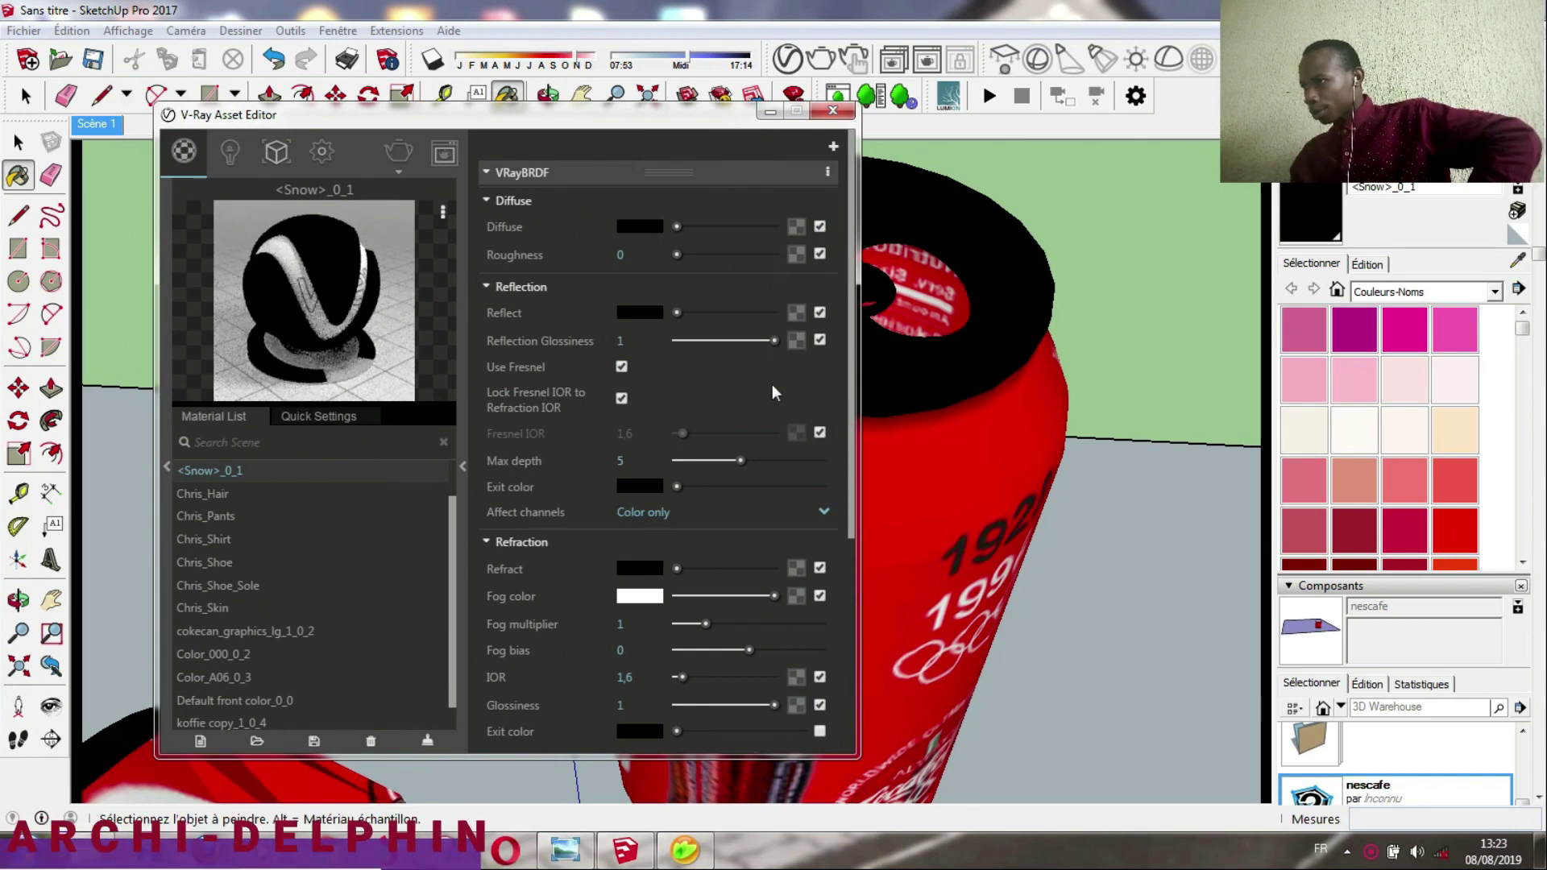
- Add a new Reflection layer with multiplier 60 and second multiplier 4
left_click(833, 150)
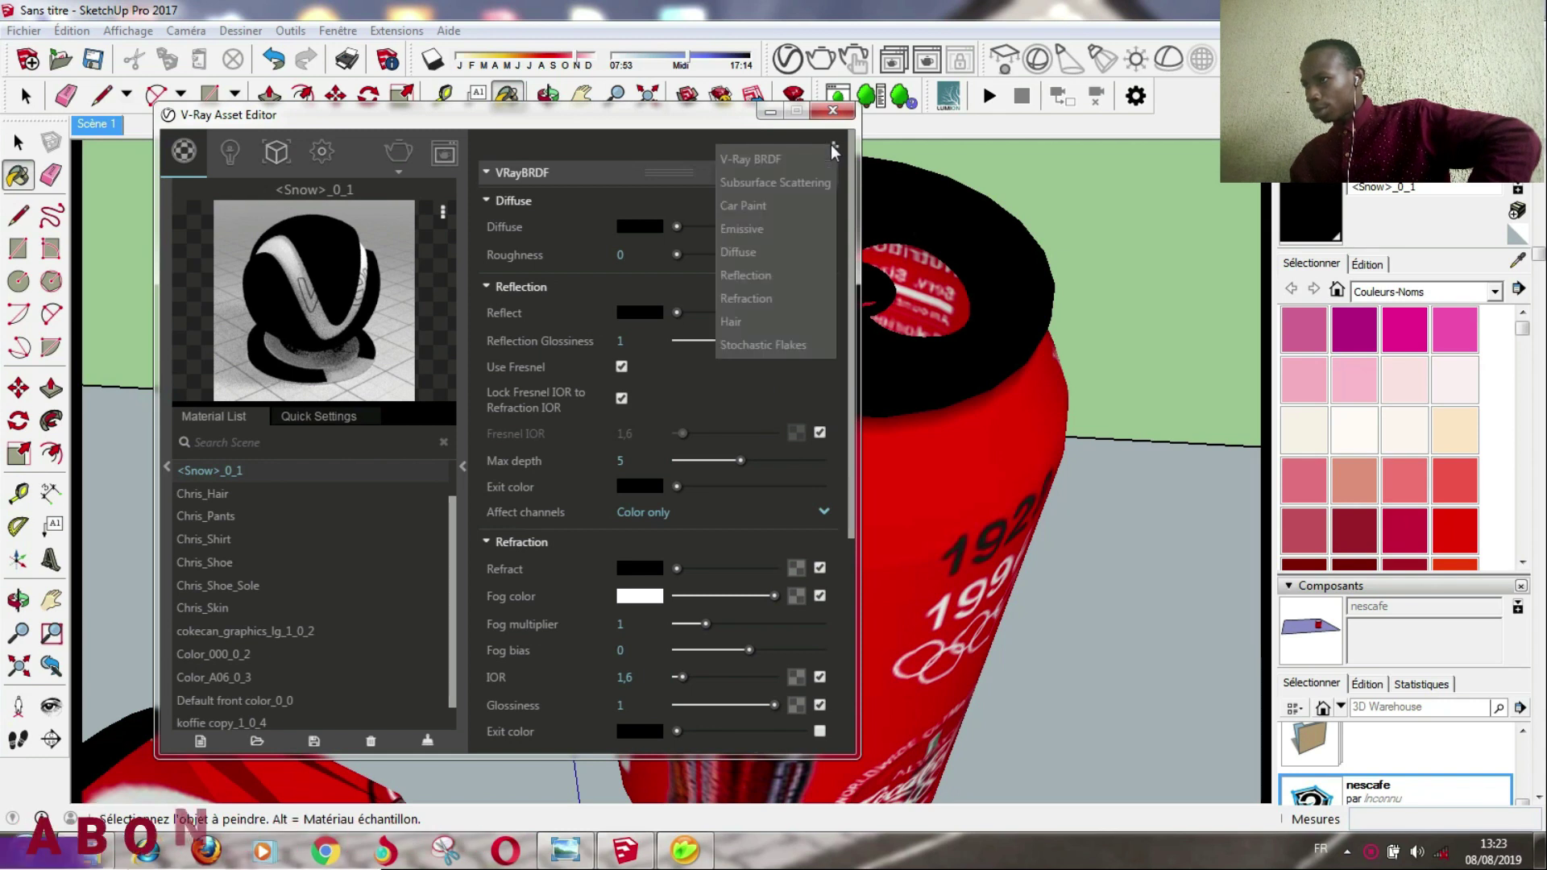
left_click(747, 275)
left_click(485, 173)
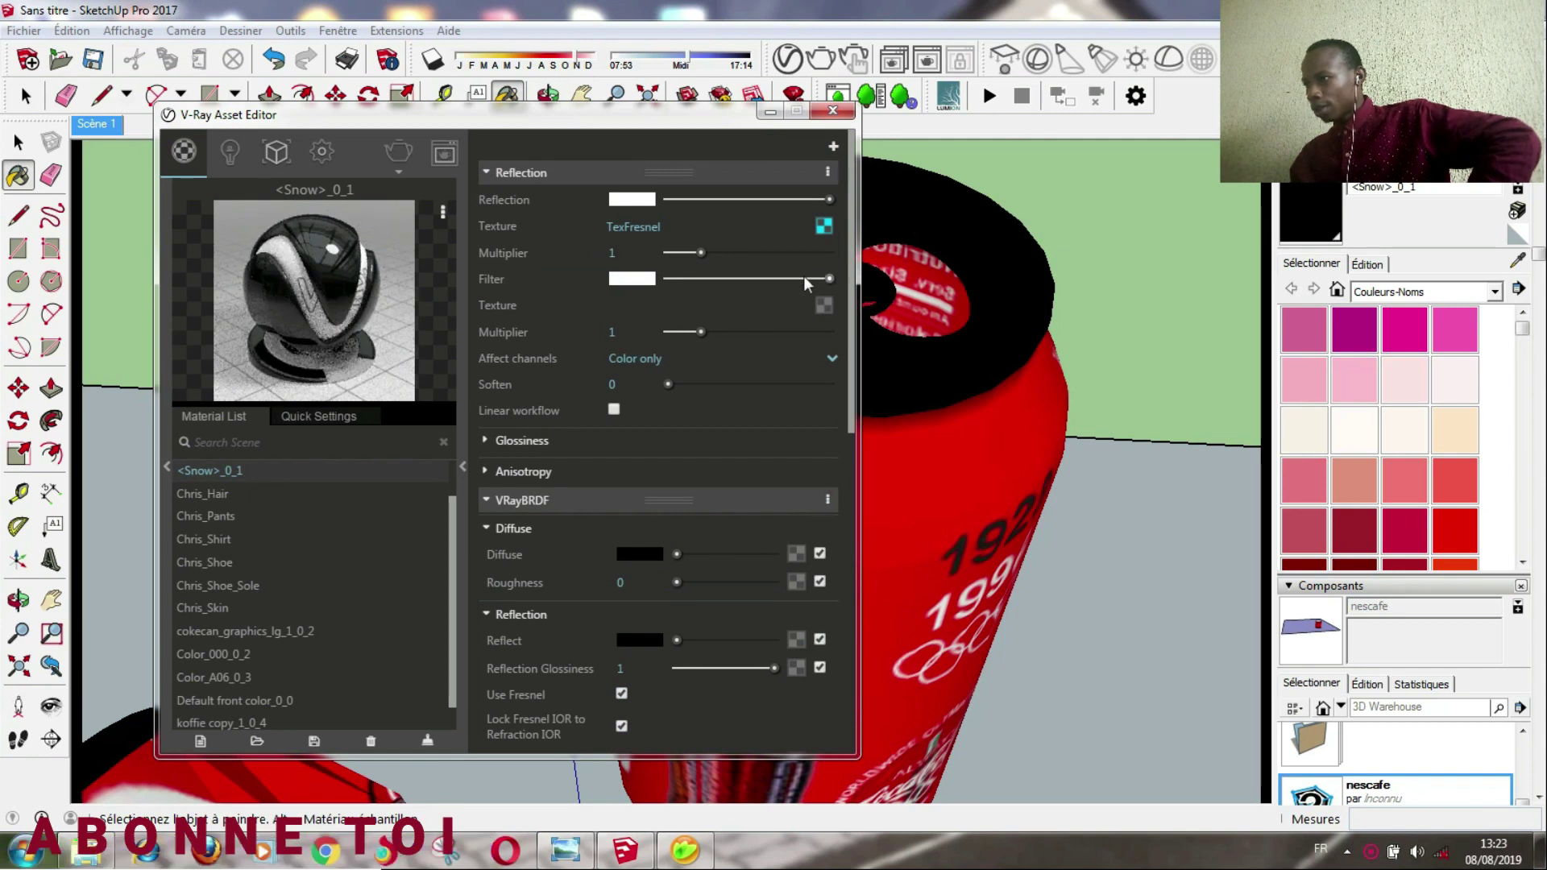
double_click(627, 253)
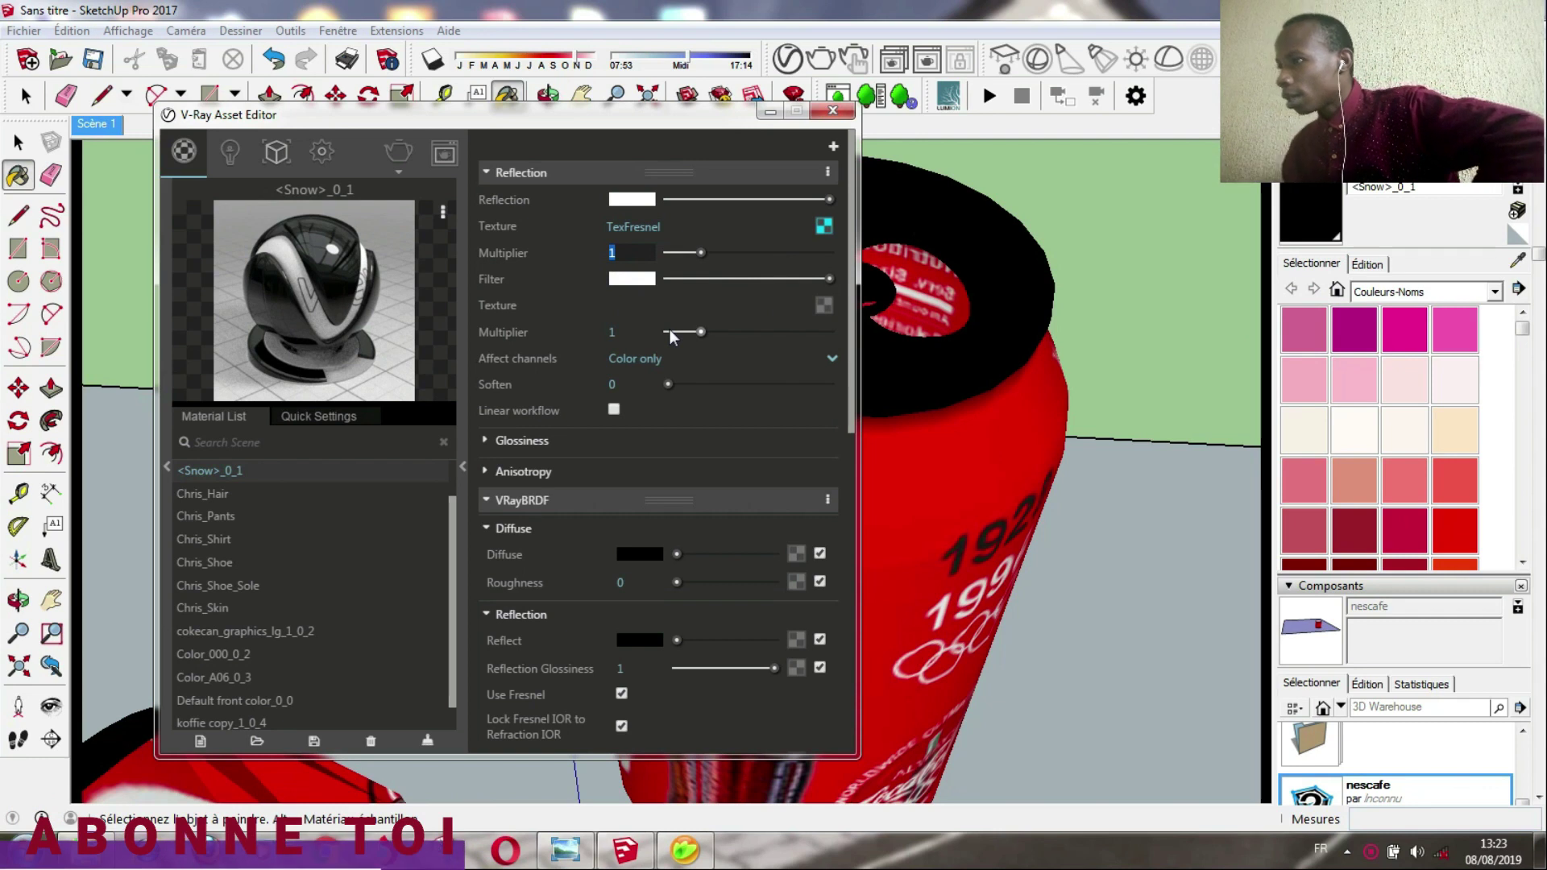
type("60")
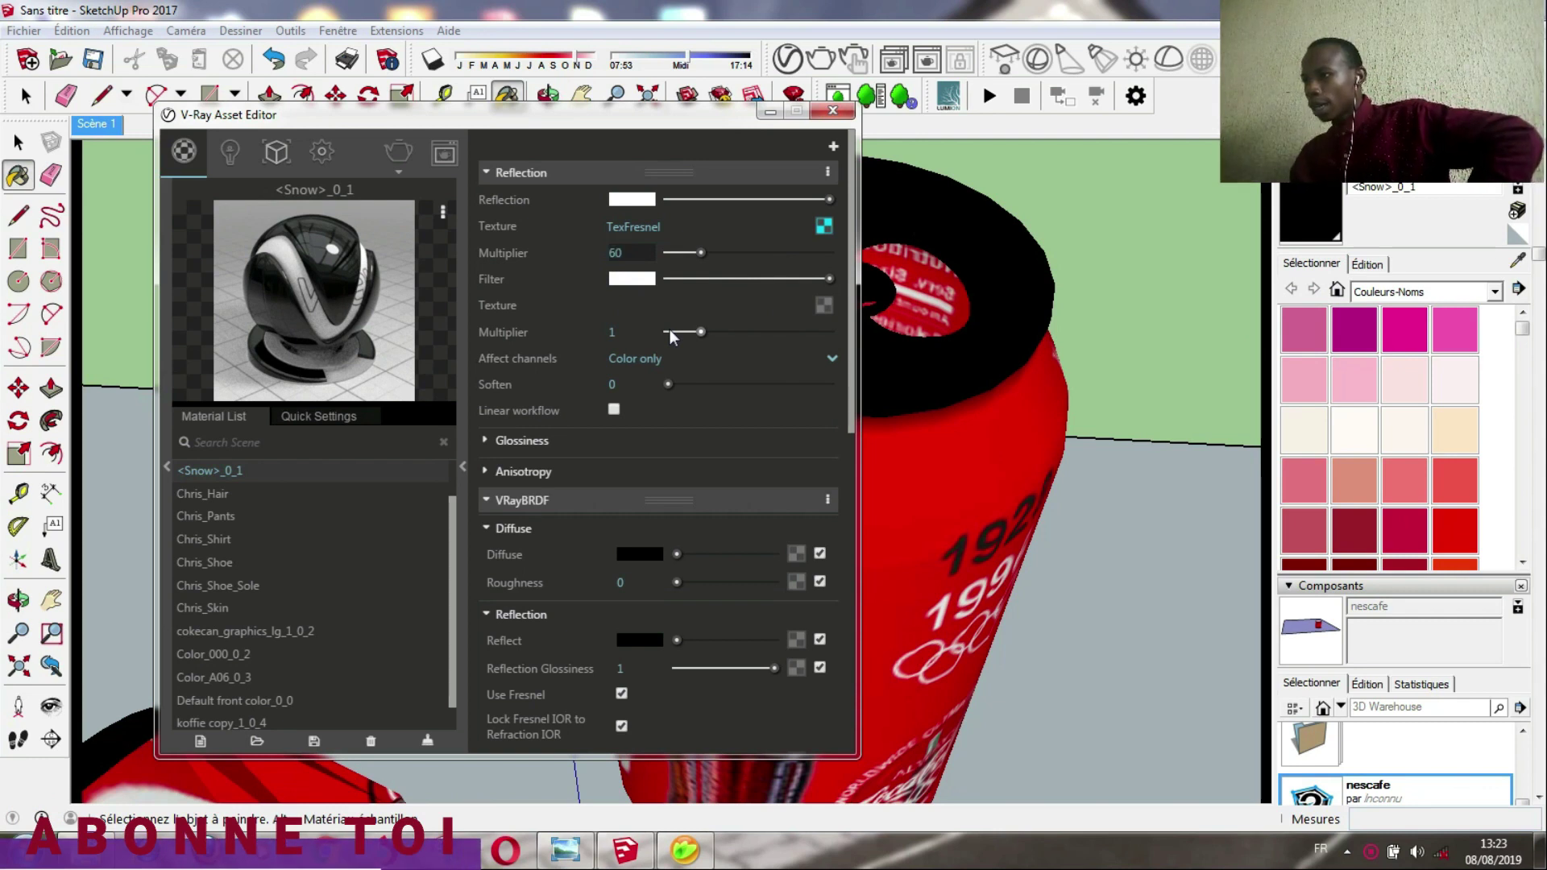
key("Return")
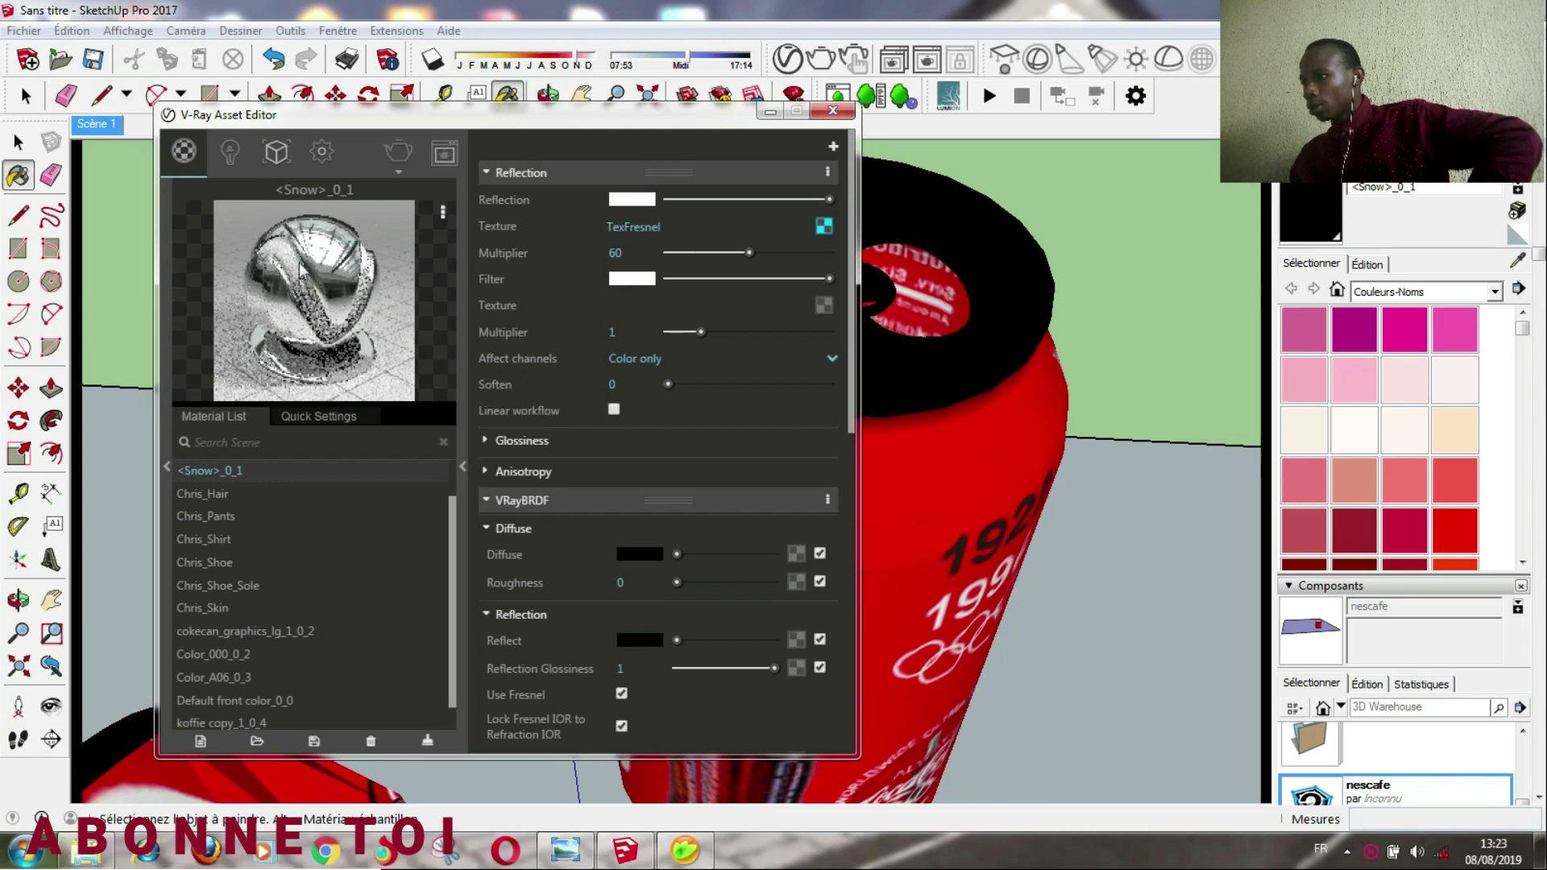
left_click_drag(699, 332, 762, 332)
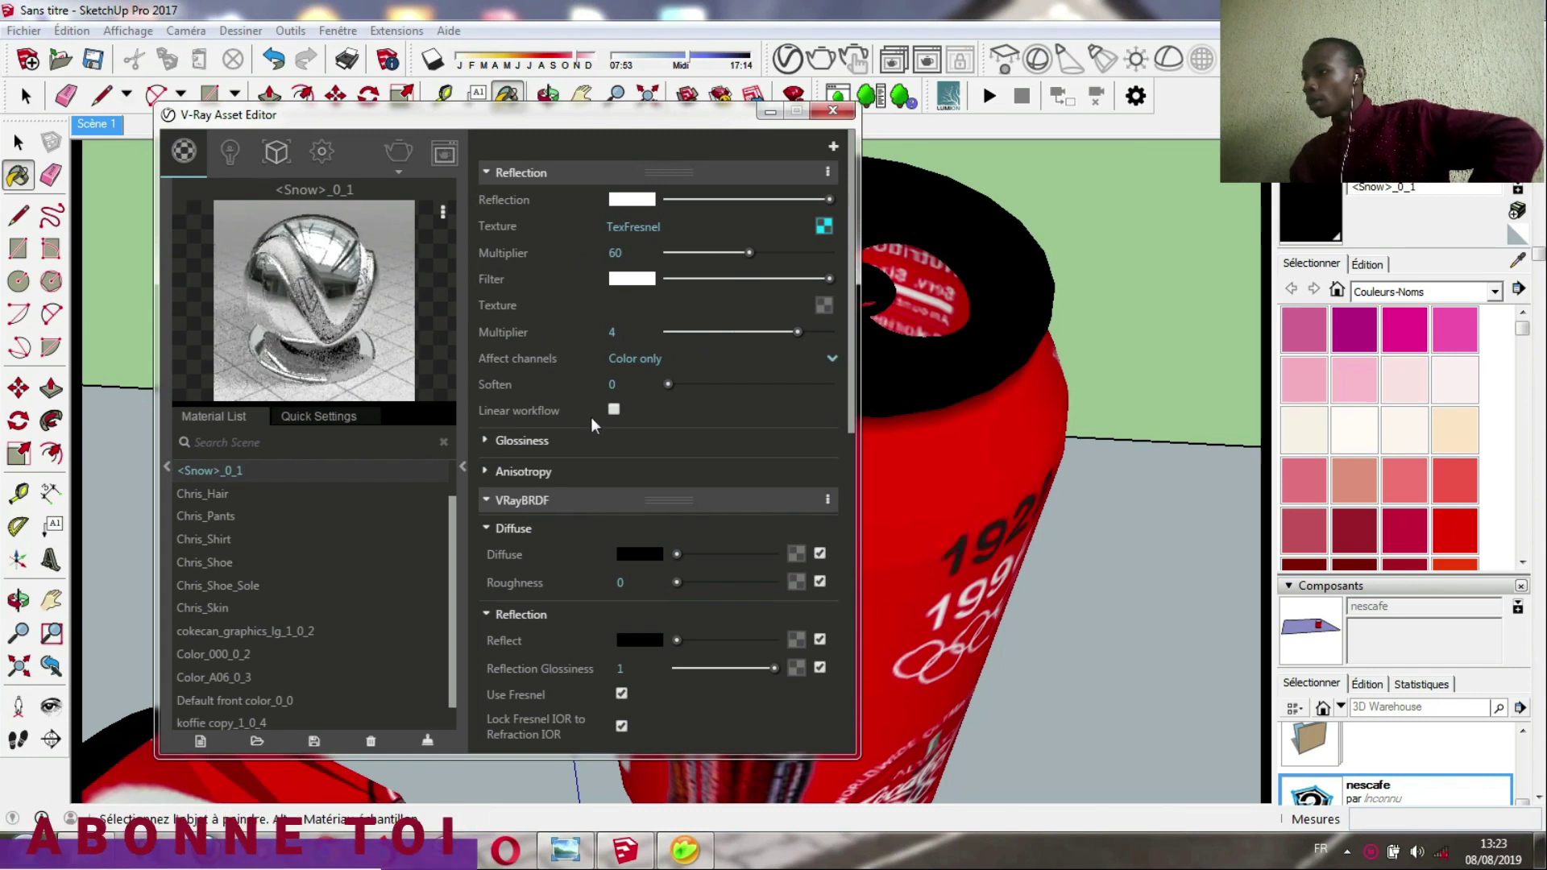
left_click_drag(602, 111, 802, 67)
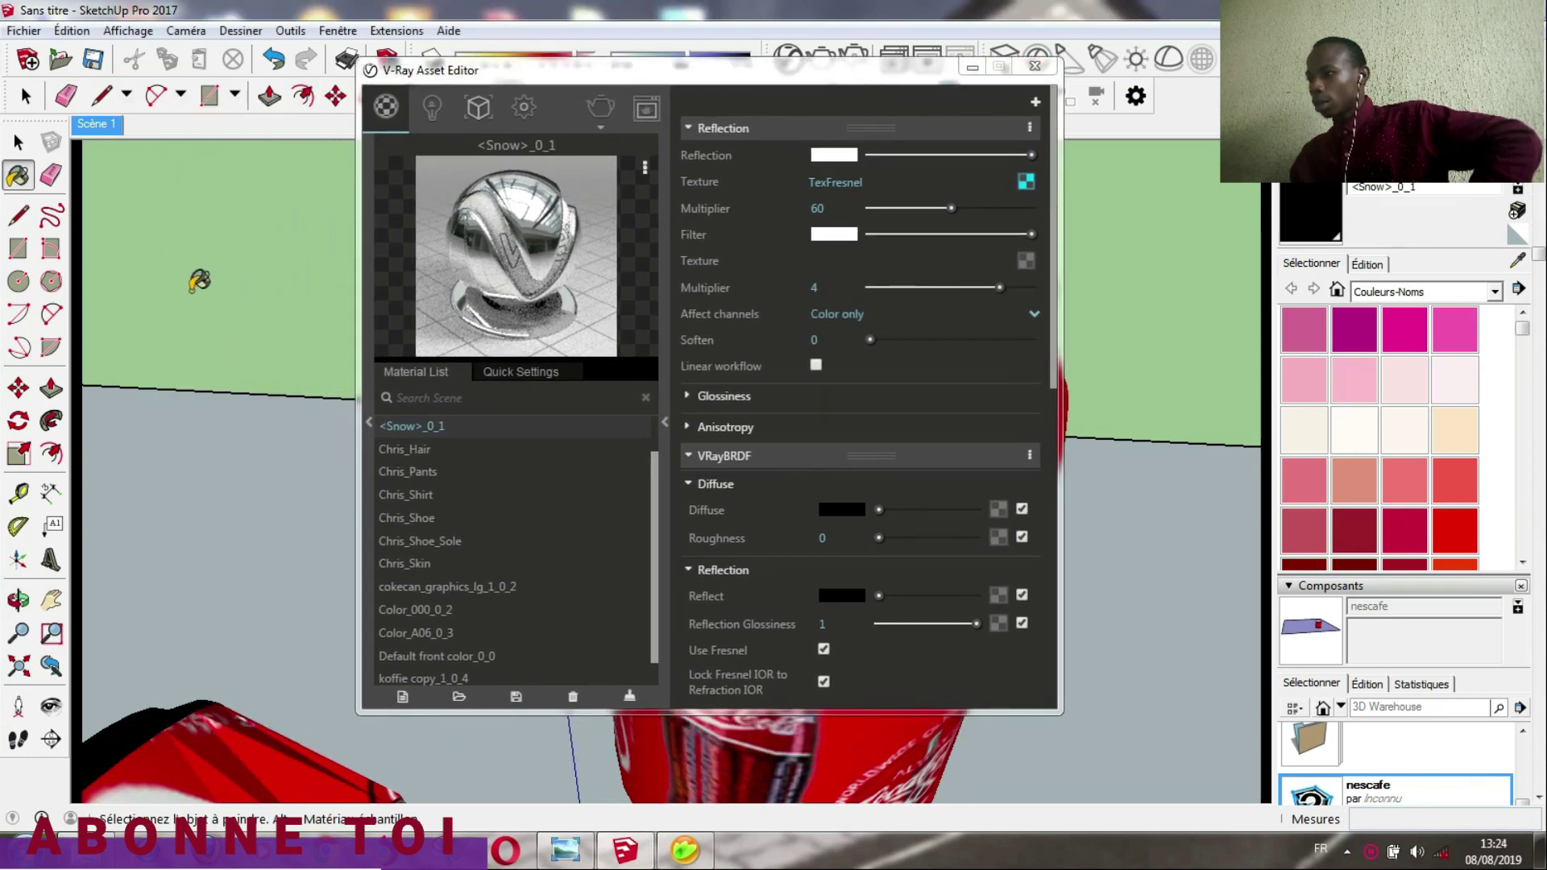
- Sample the dark brown spill's <DarkRed>_0_0 material and open its V-Ray settings
scroll(252, 291, "down", 5)
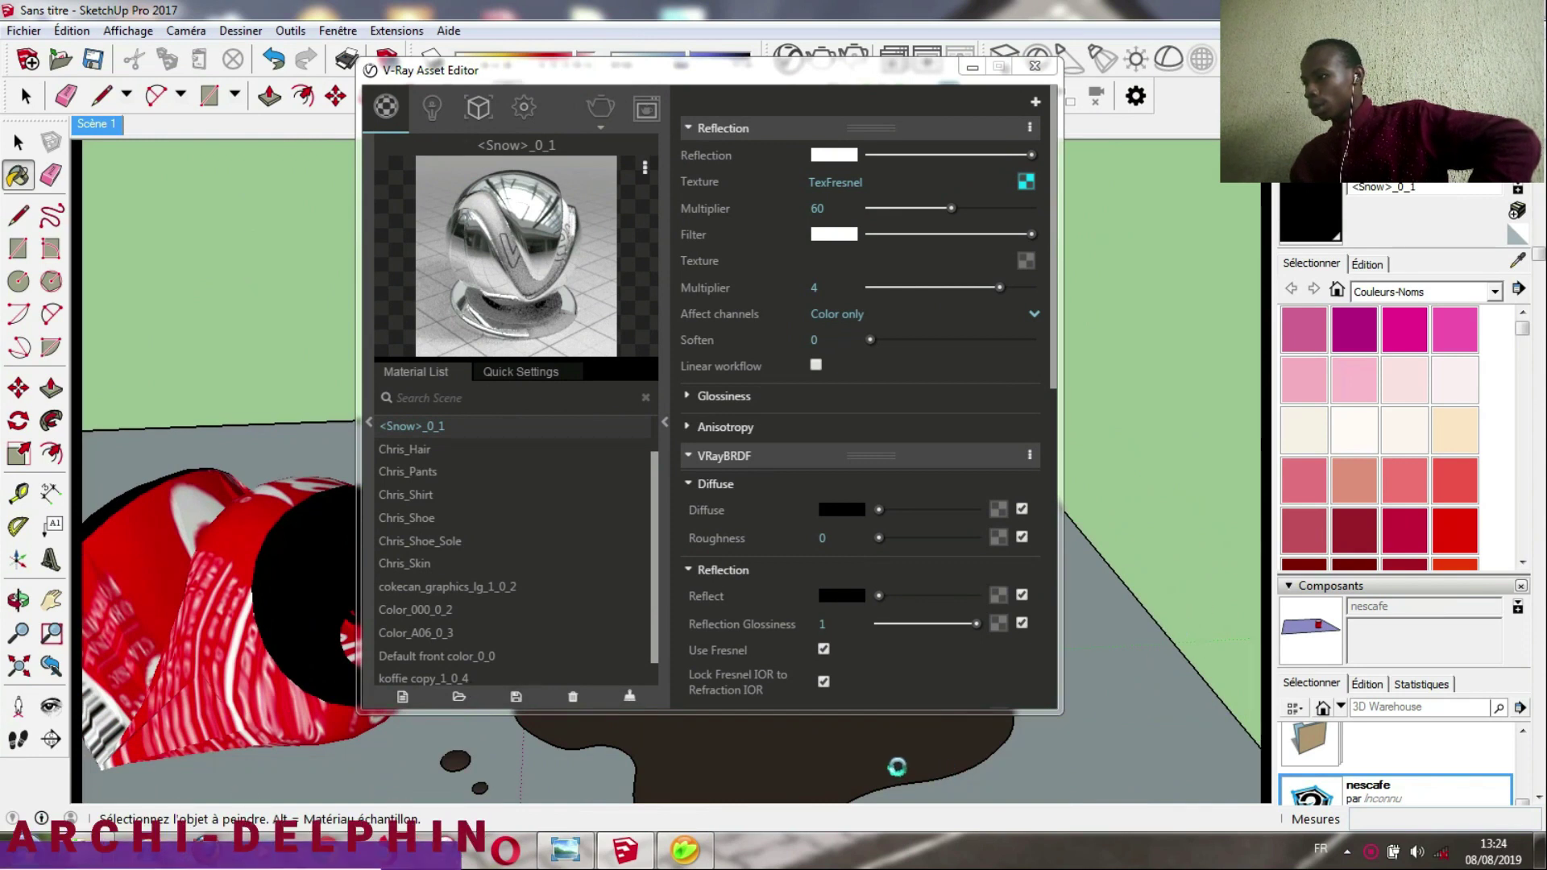
scroll(871, 743, "down", 3)
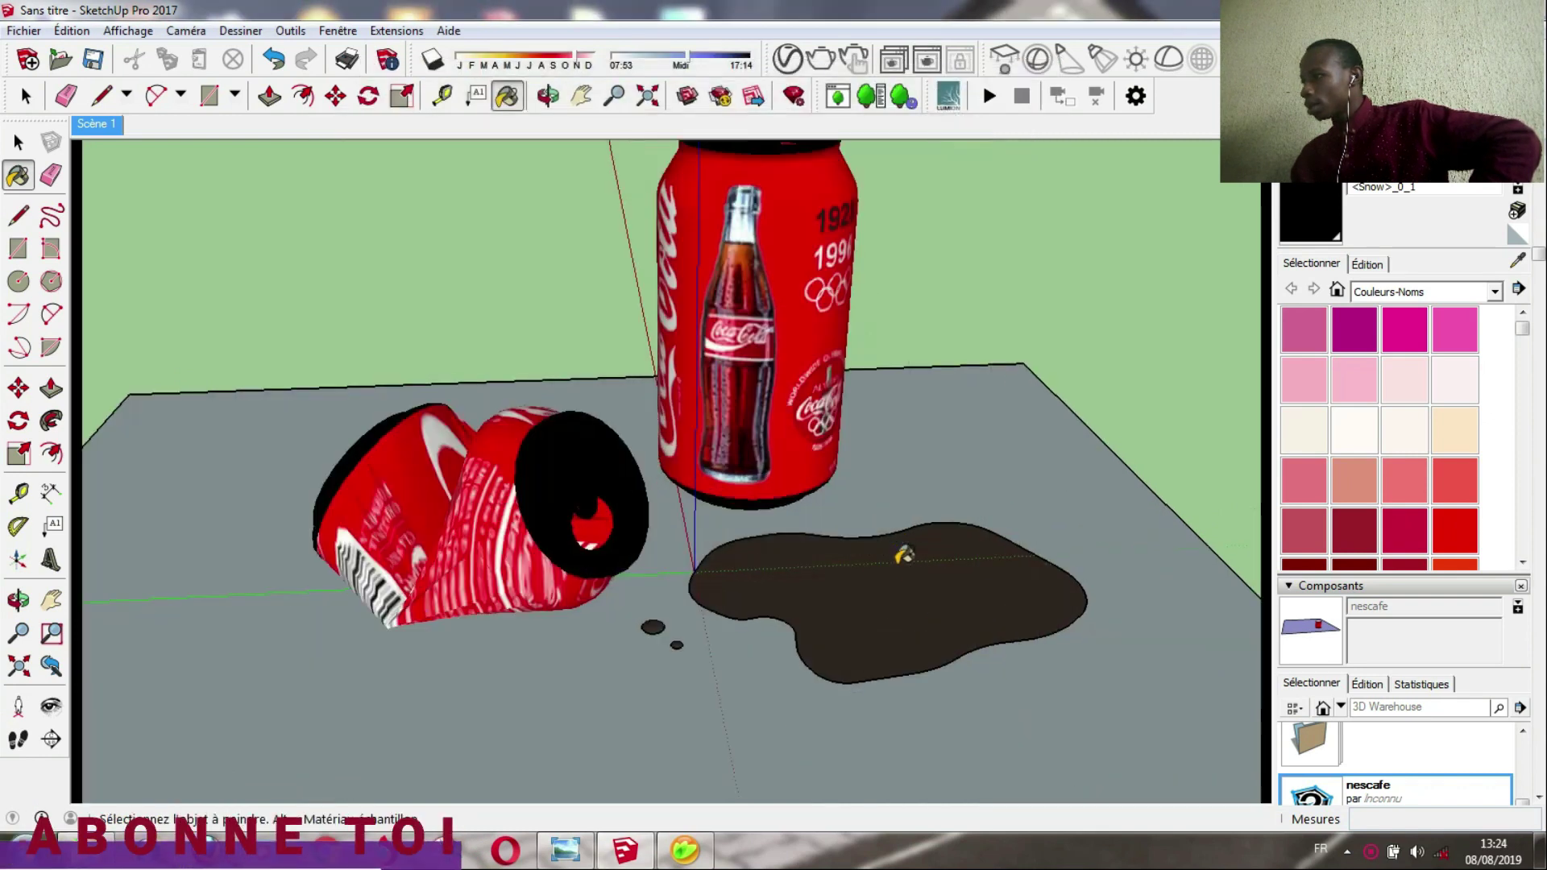
scroll(895, 556, "up", 4)
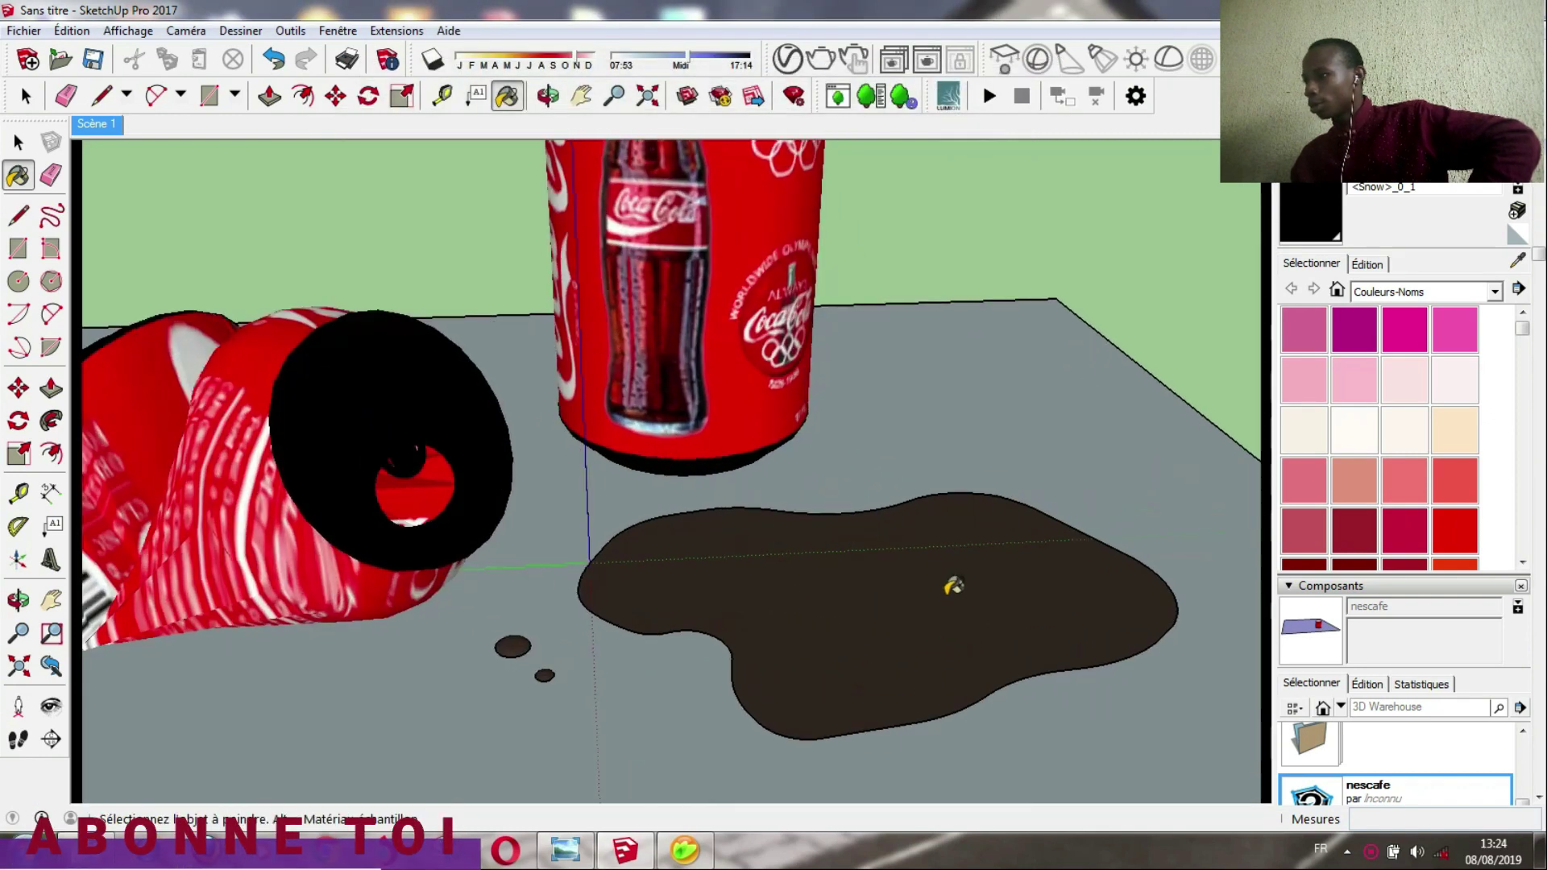
left_click(1519, 263)
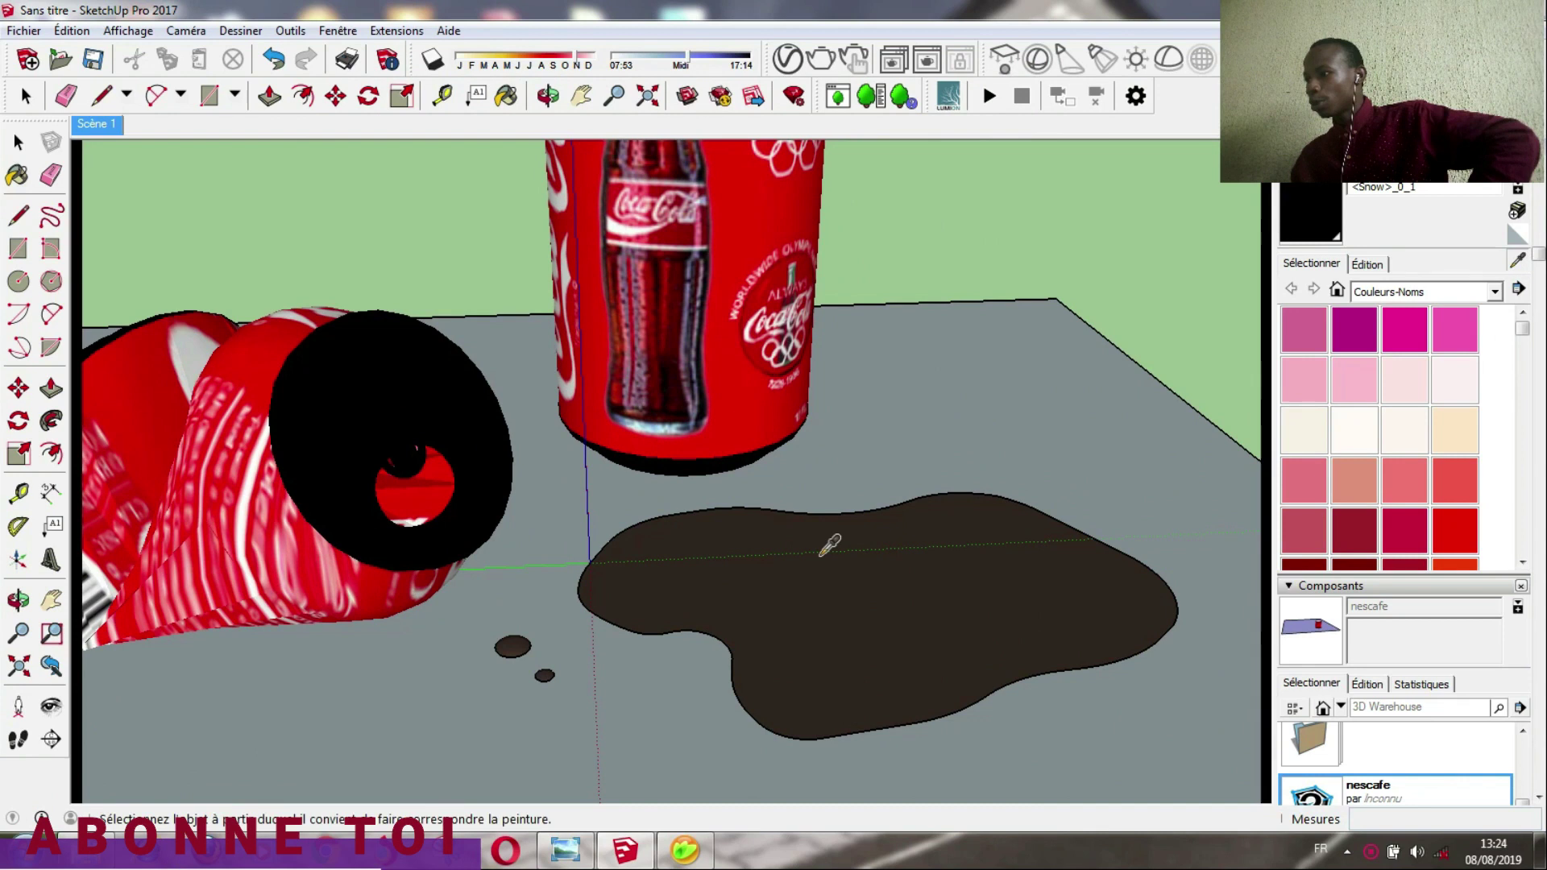
left_click(836, 569)
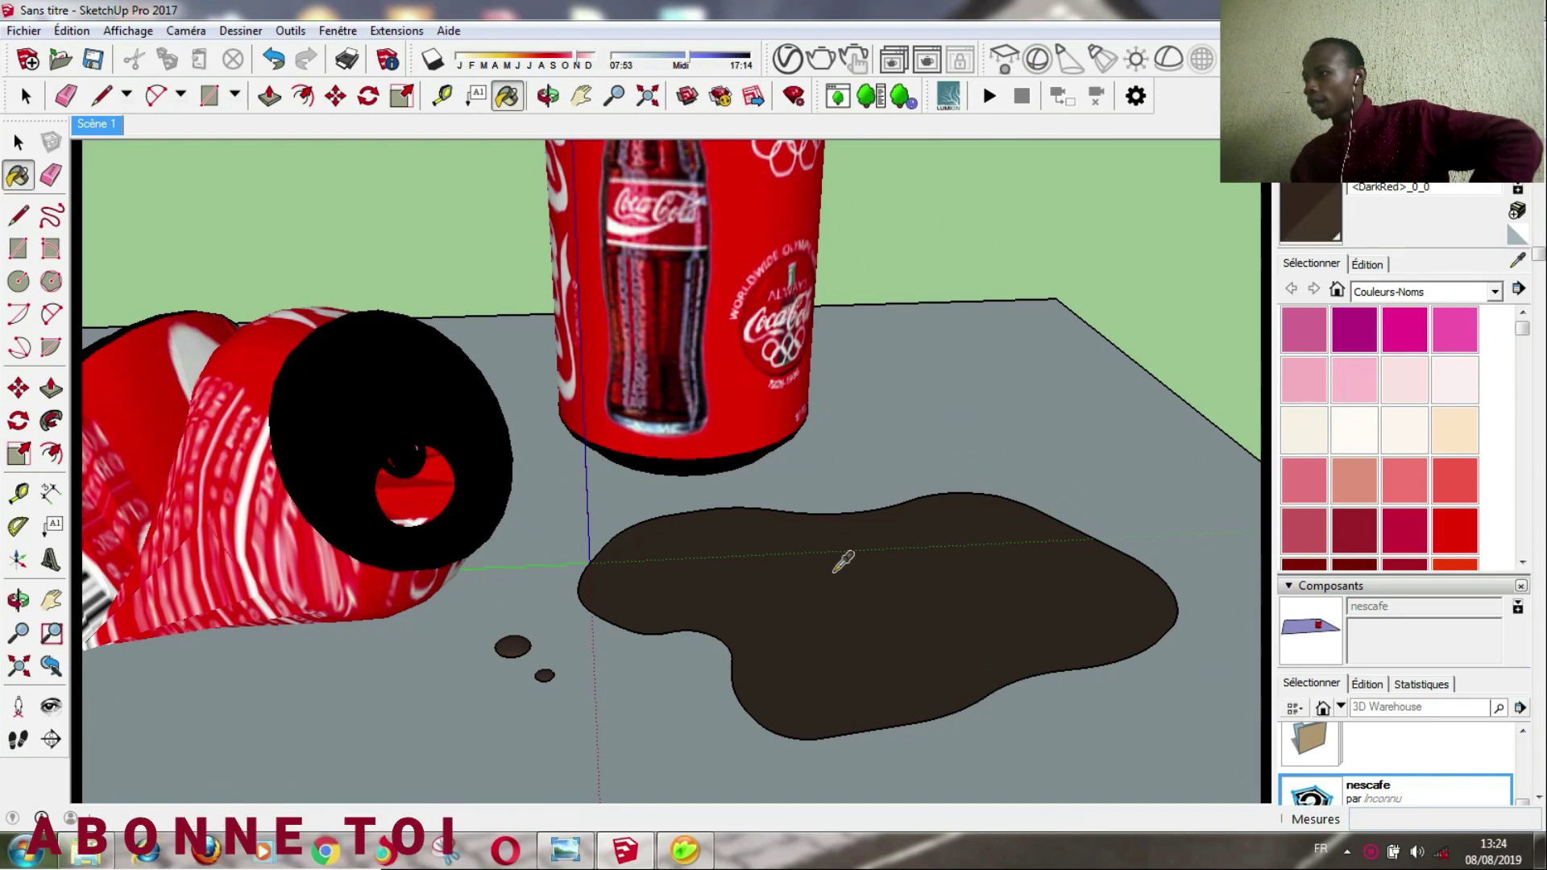
left_click(786, 58)
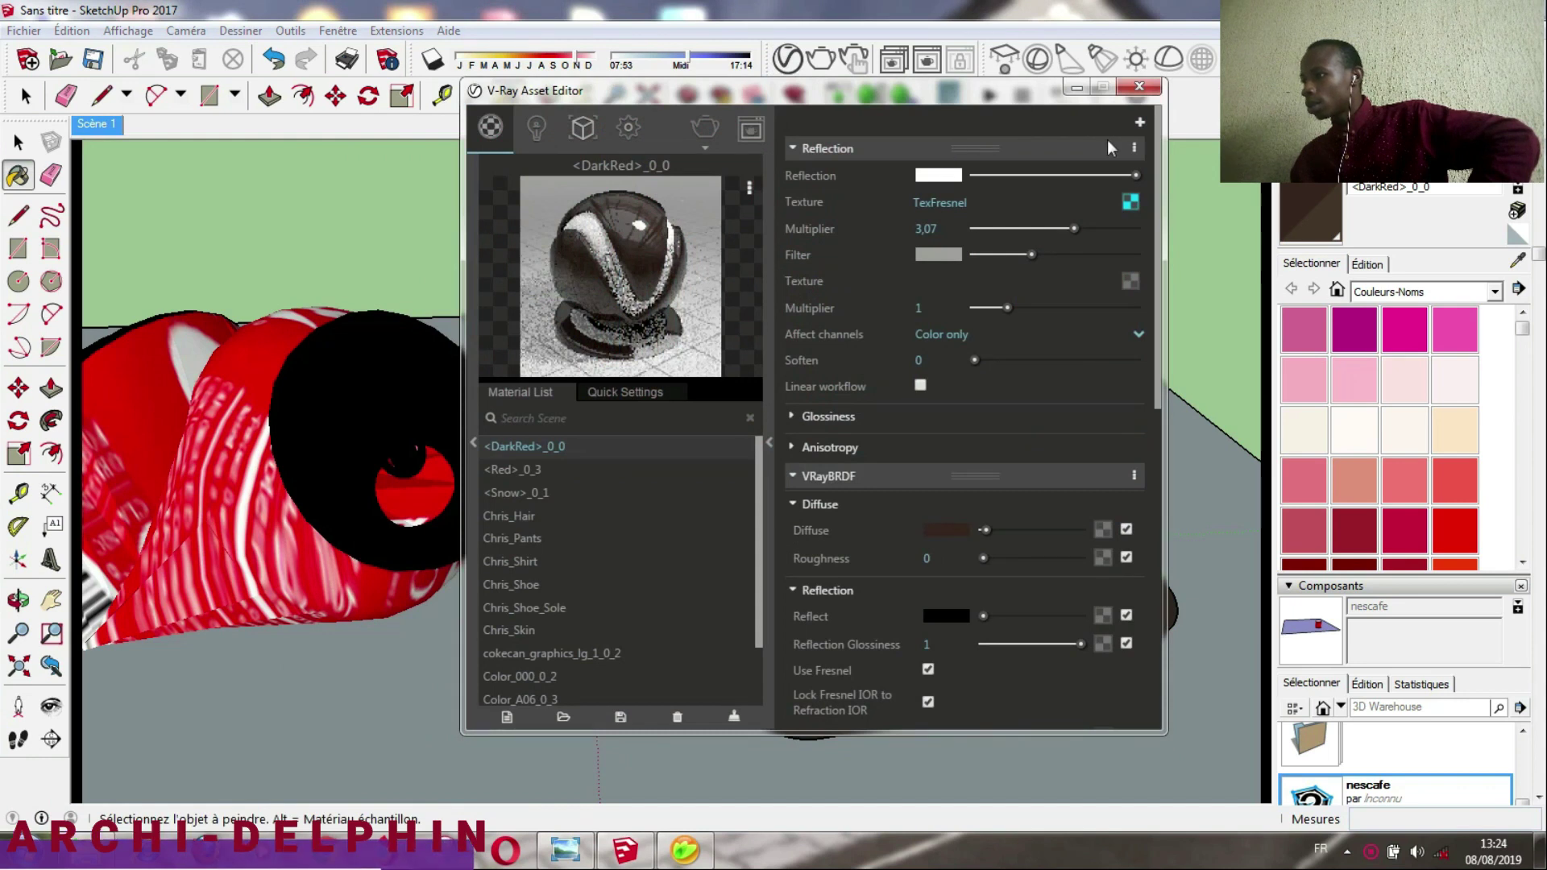
- Add a second Reflection layer with grey reflection, grey filter and multiplier about 2,12
left_click(1139, 127)
left_click(1052, 259)
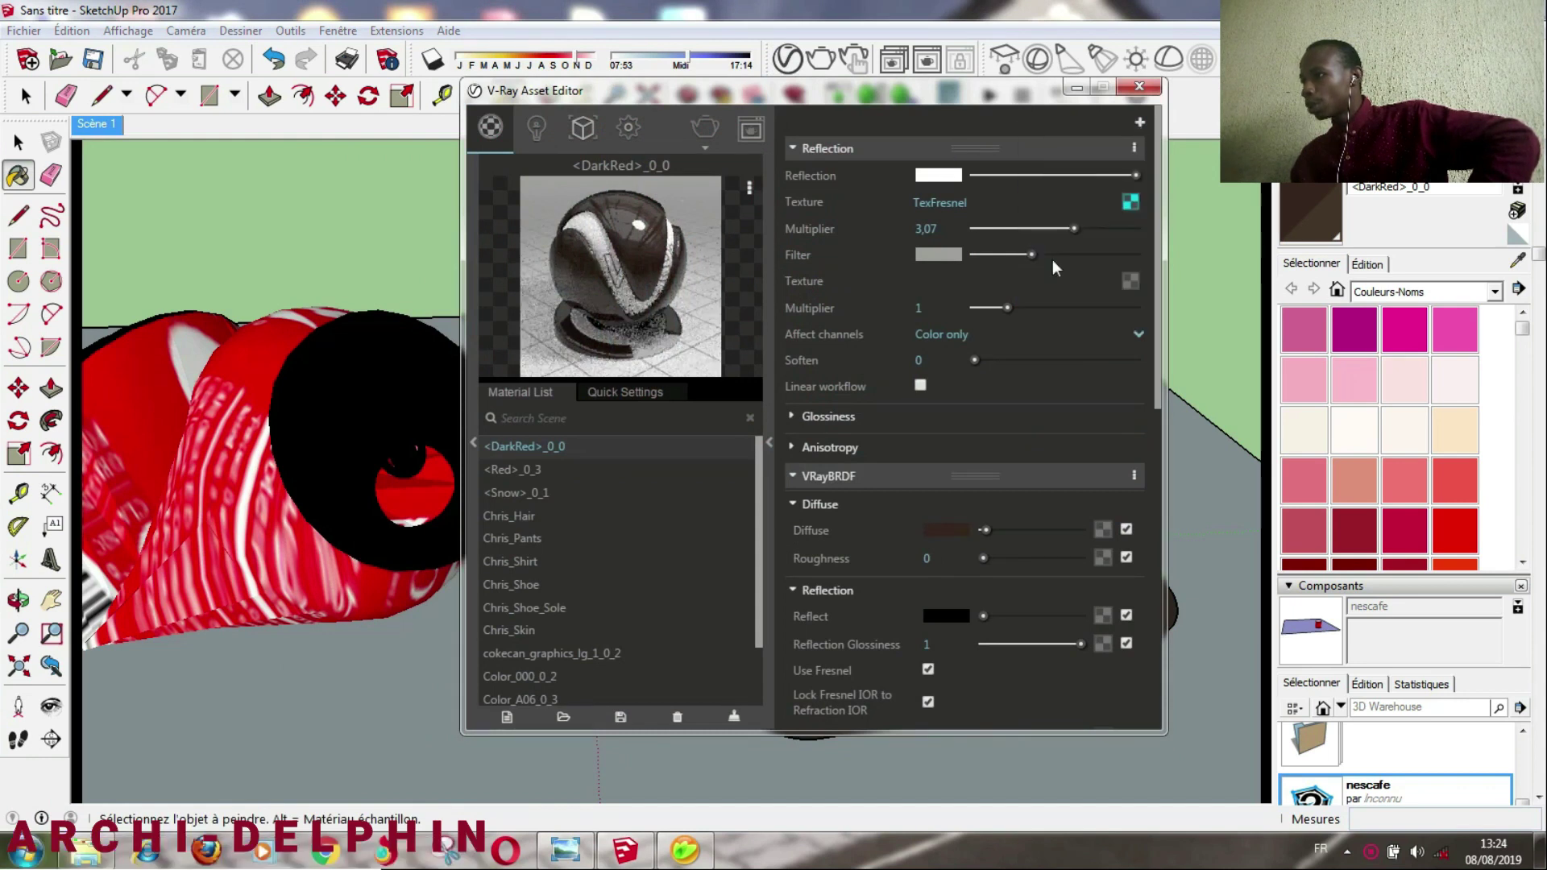
left_click(805, 150)
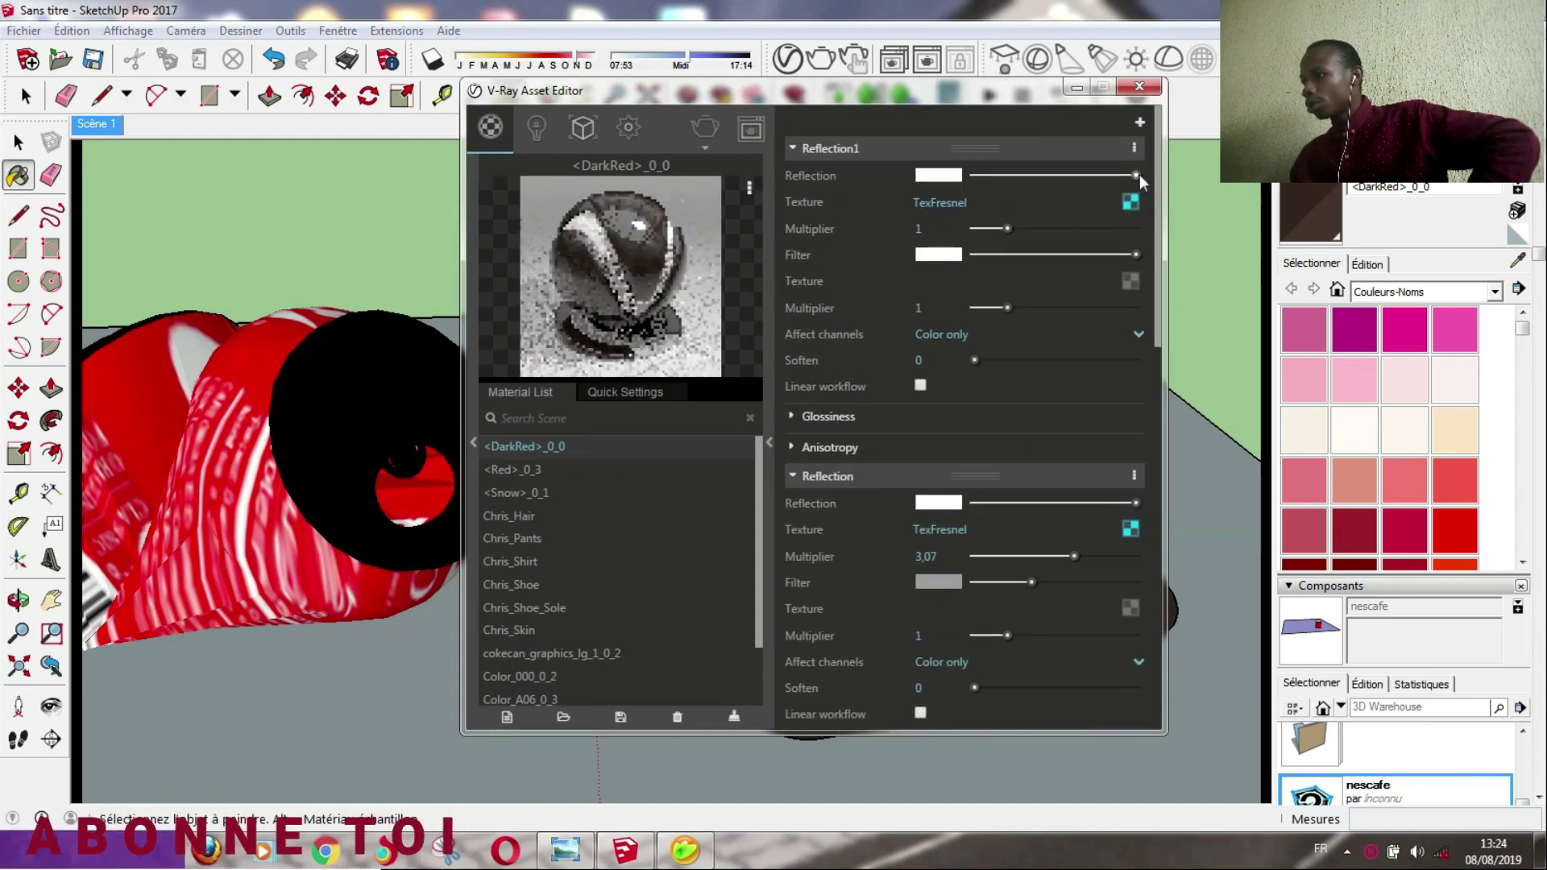
left_click_drag(1139, 177, 1090, 177)
left_click(1019, 229)
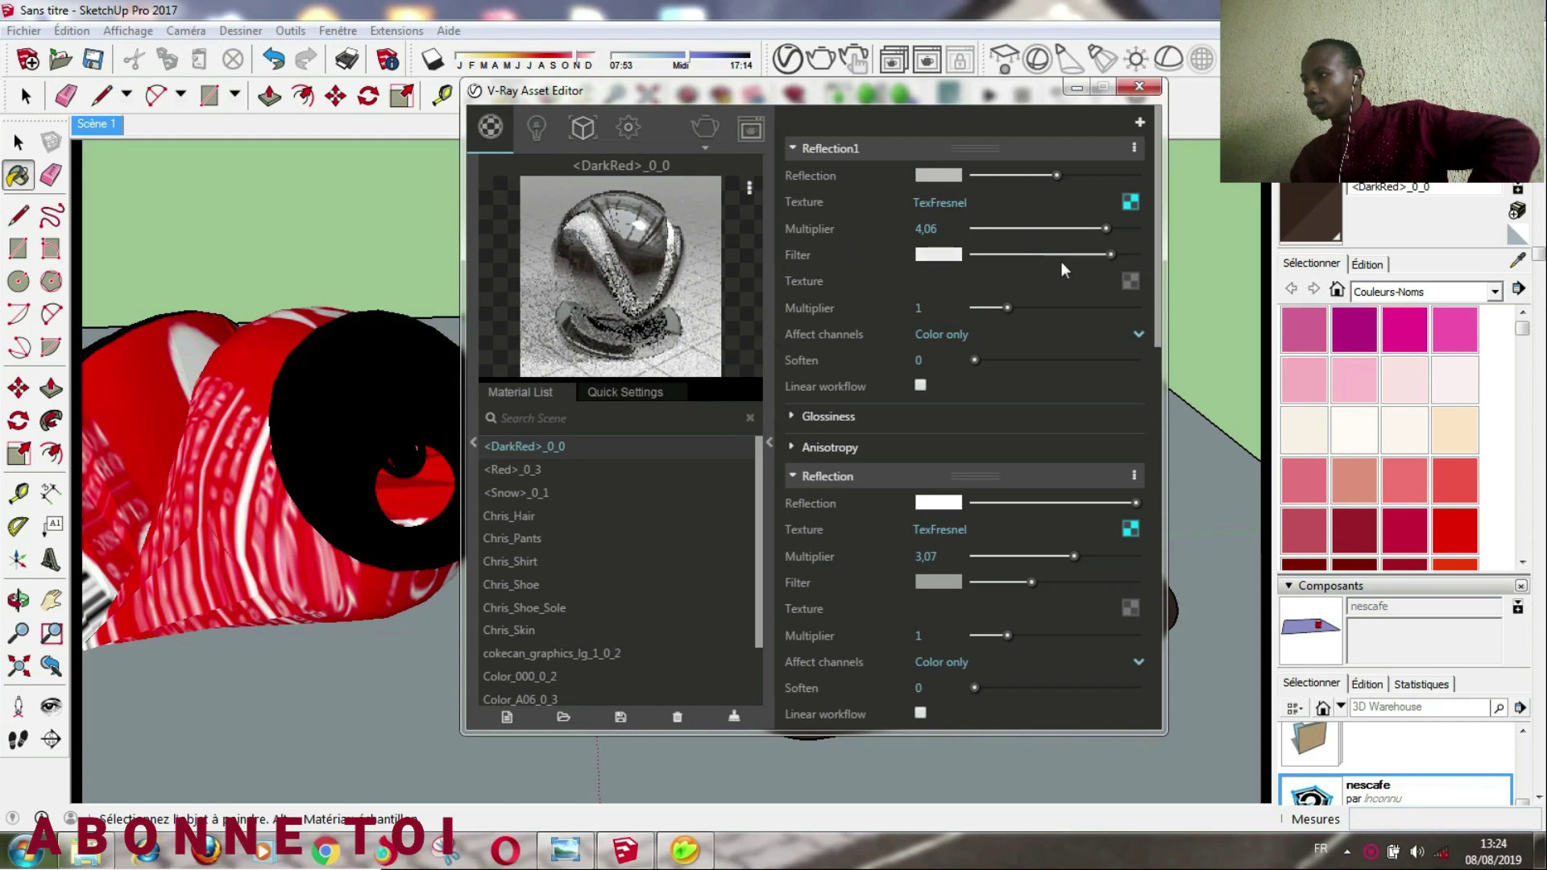
left_click_drag(1032, 255, 988, 251)
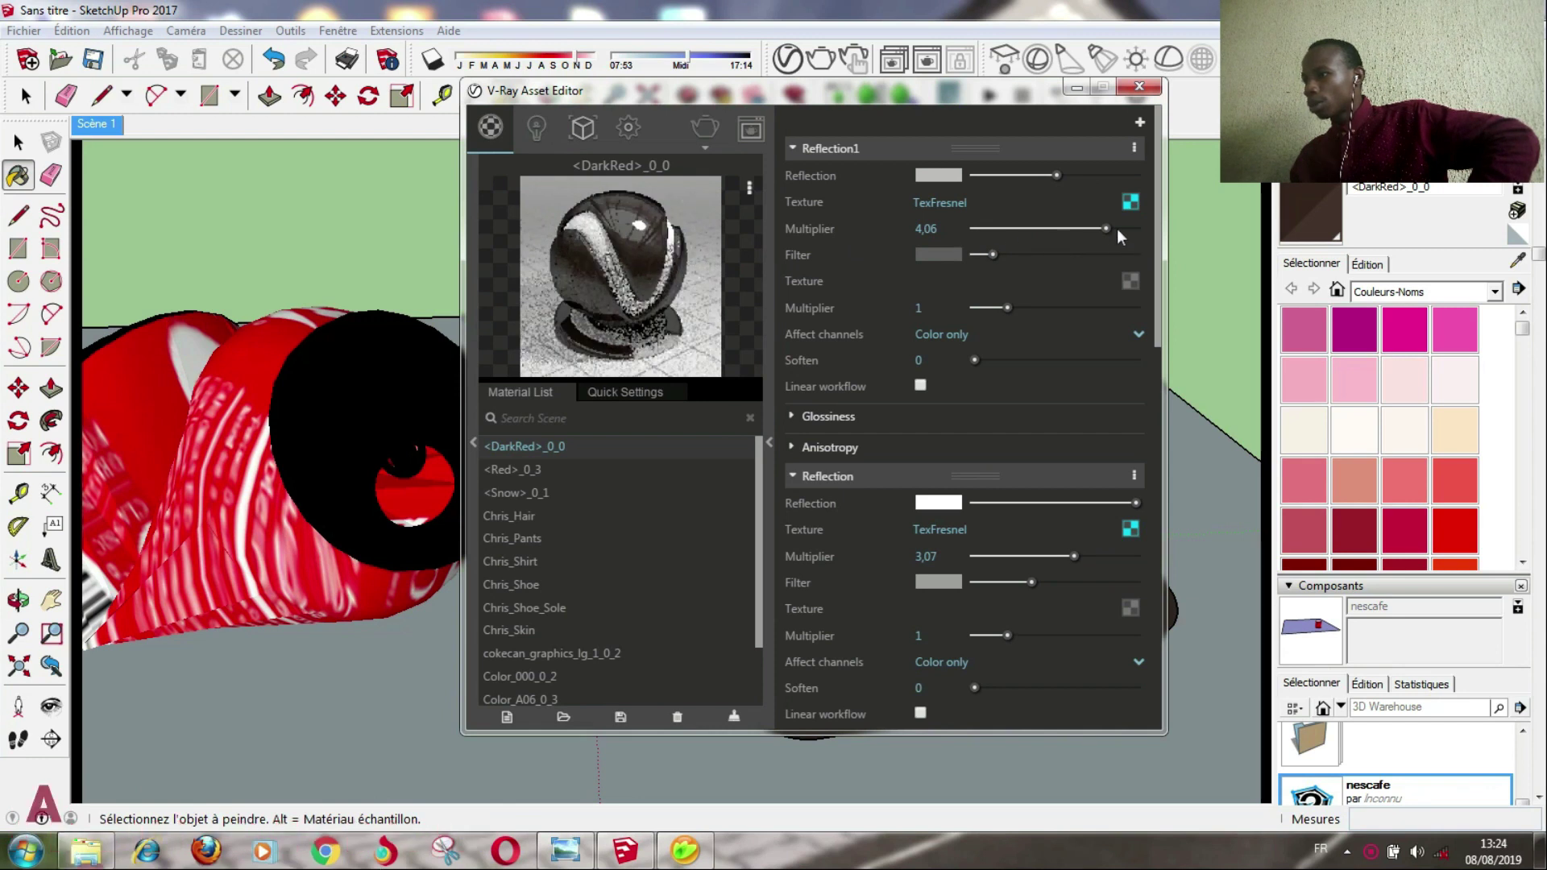
mouse_move(1105, 228)
left_mouse_down()
mouse_move(1043, 231)
mouse_move(1020, 253)
left_mouse_up()
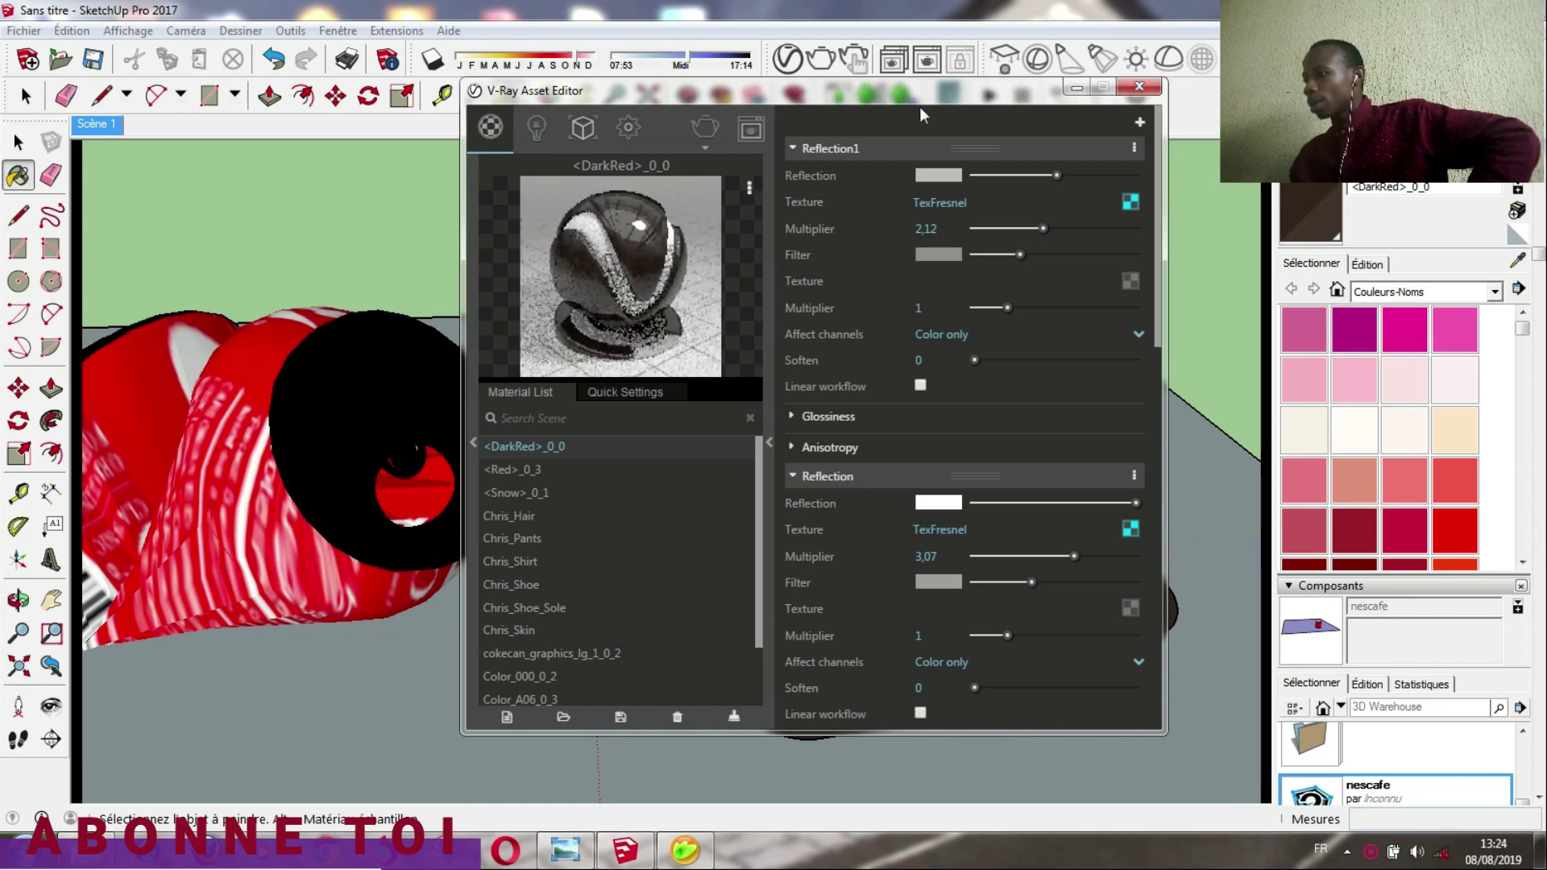
left_click_drag(919, 93, 686, 348)
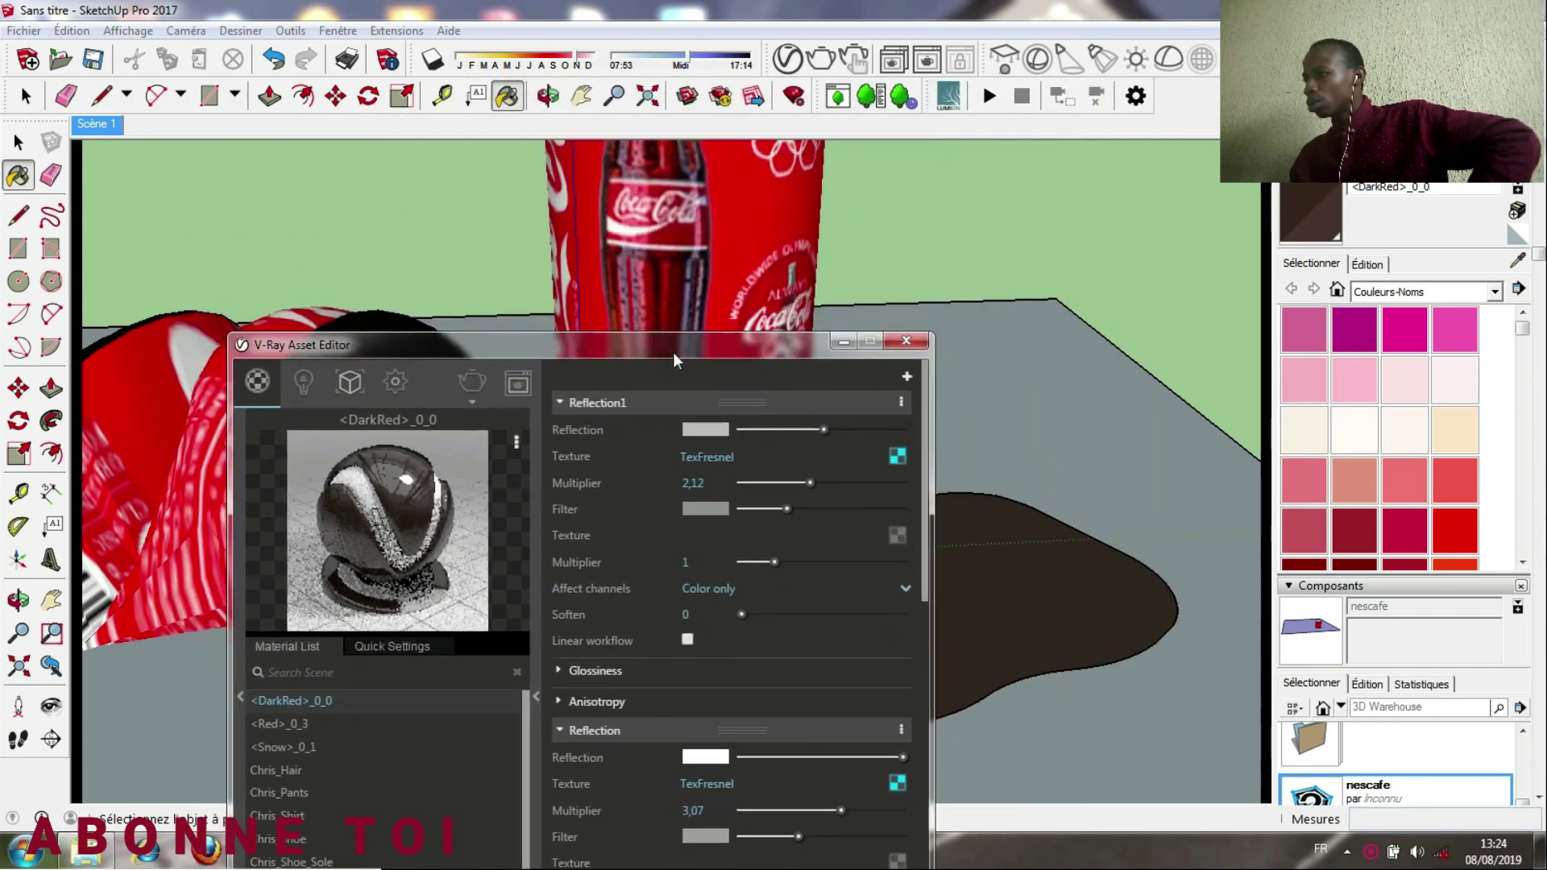
- Bring Flooring Parquet Herringbone A01 in from the V-Ray library and paint the floor with it
left_click(1519, 261)
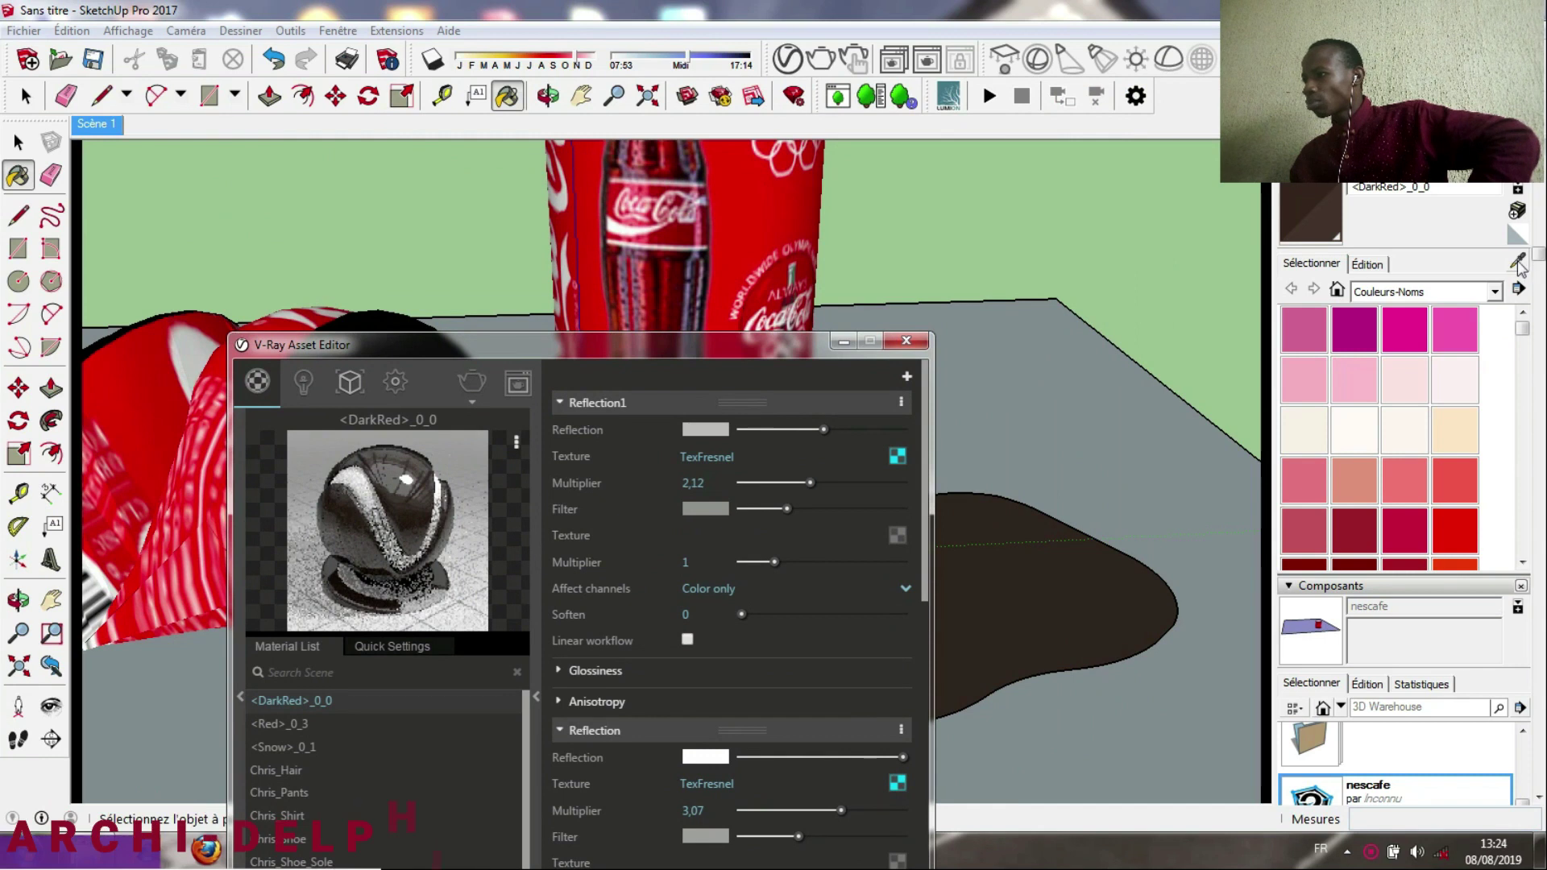
left_click(1093, 392)
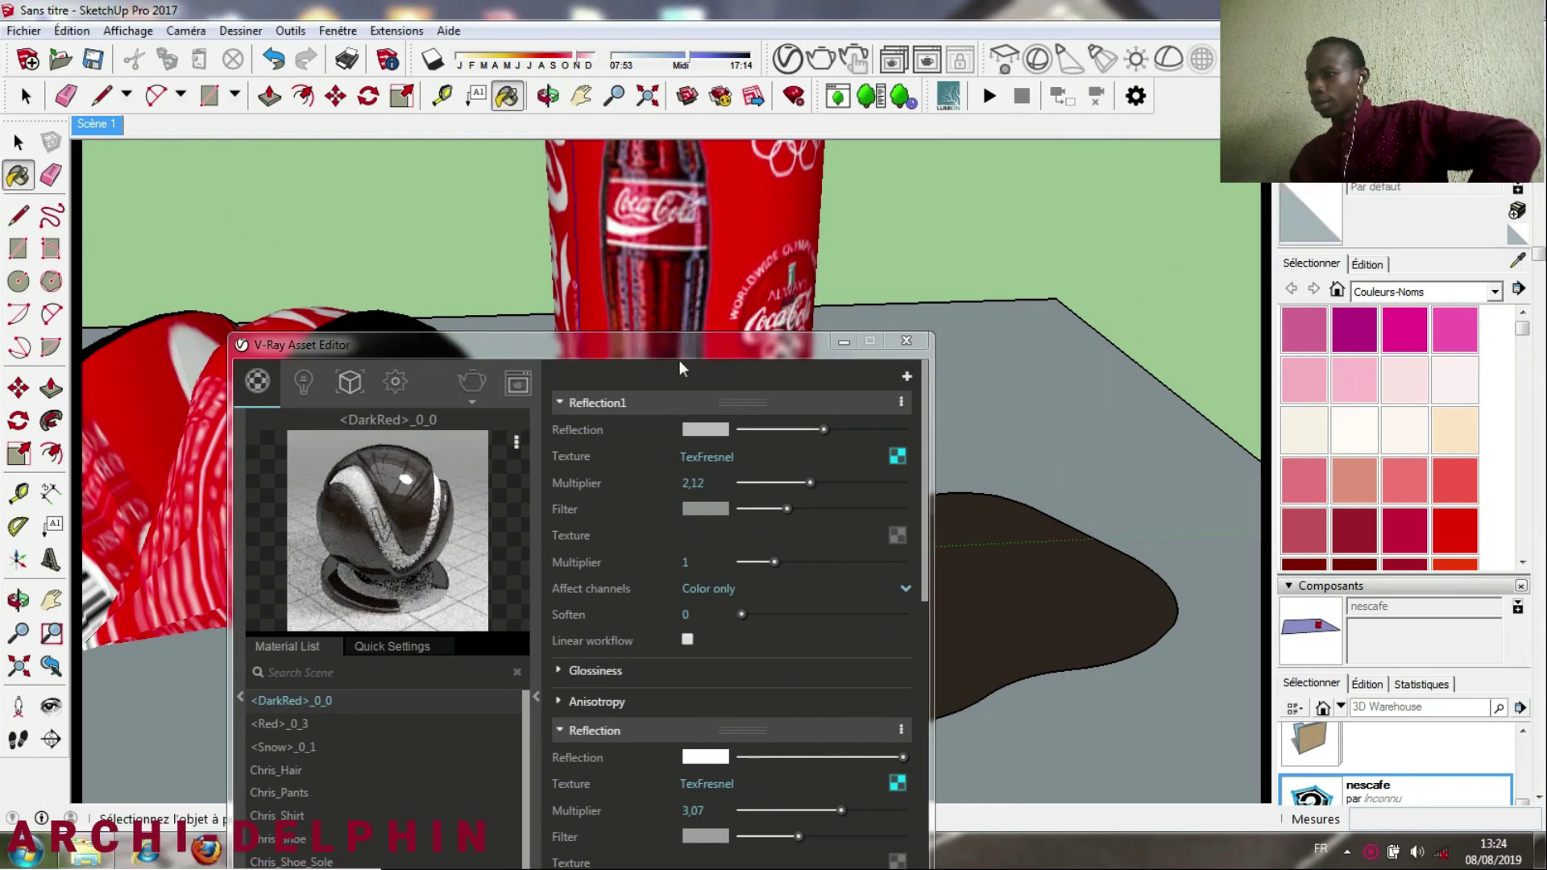
left_click_drag(682, 343, 800, 180)
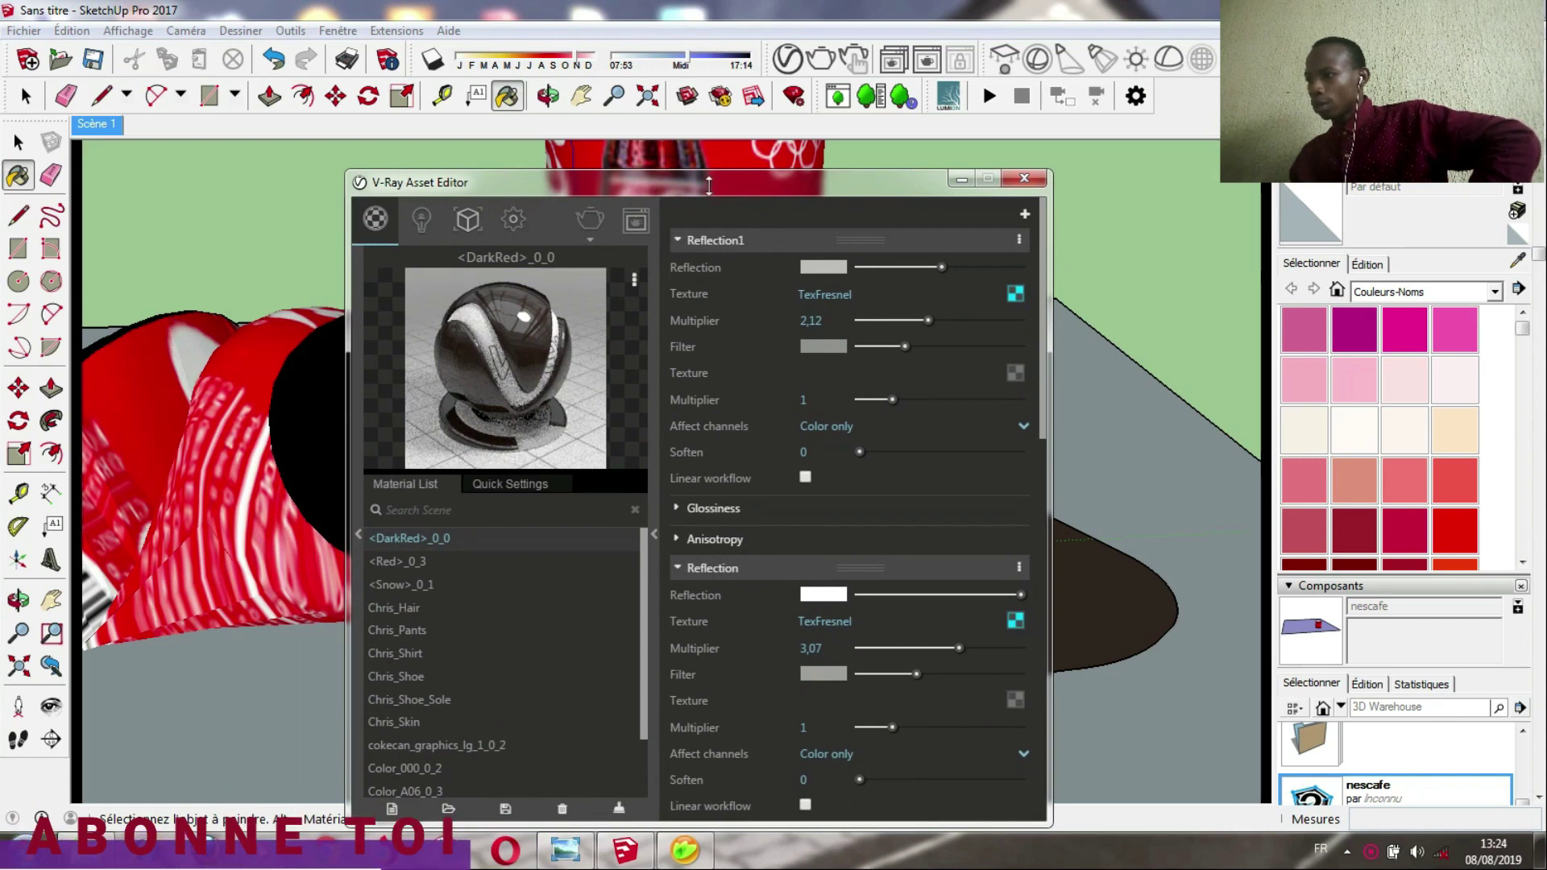
left_click_drag(711, 192, 829, 87)
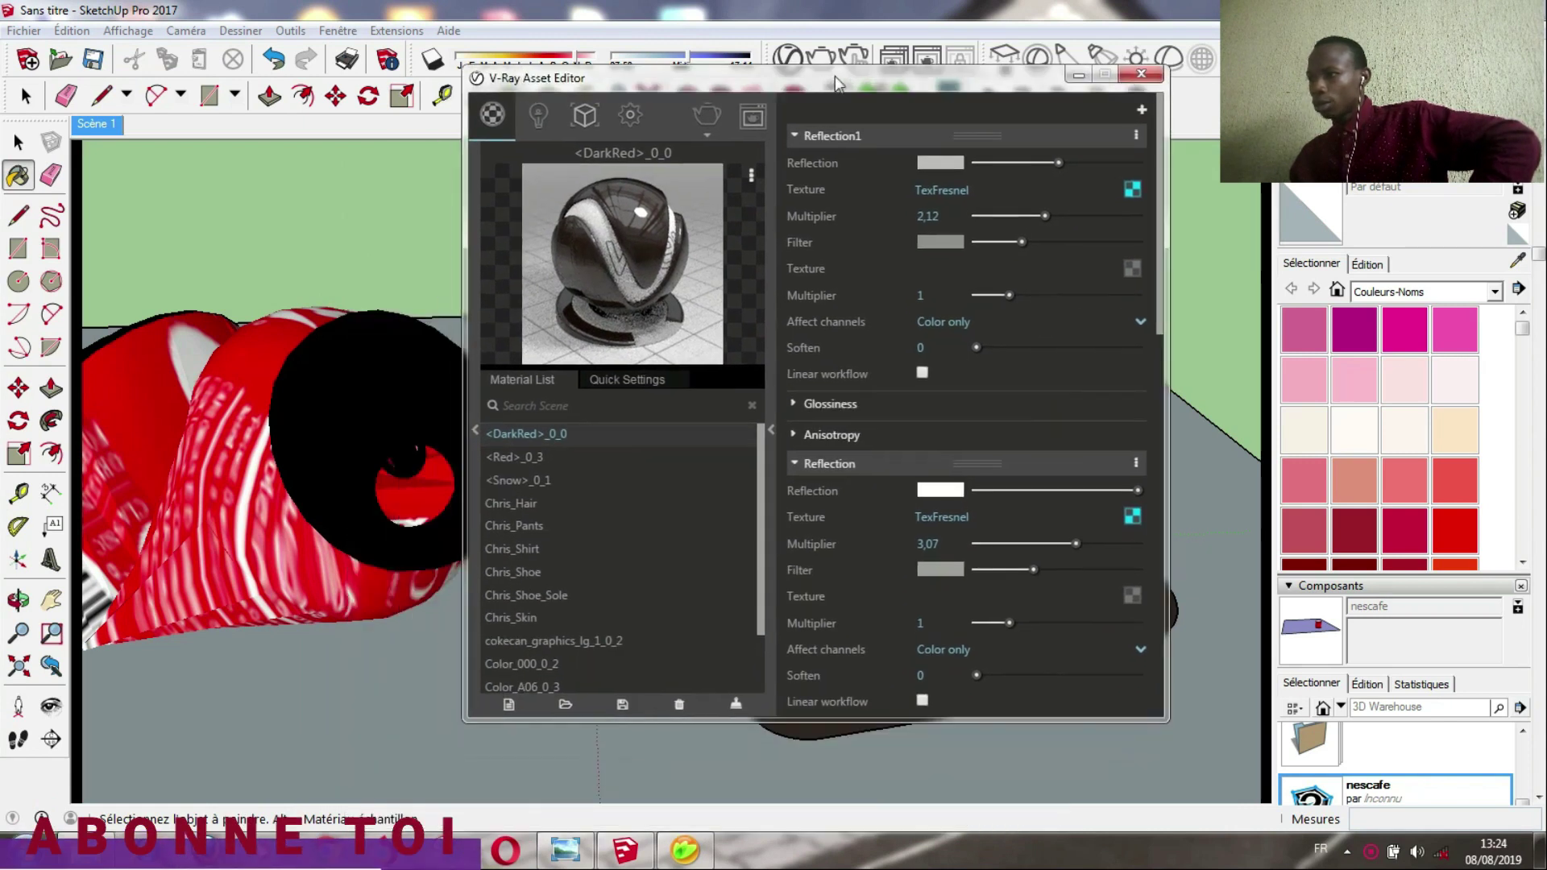
left_click(476, 430)
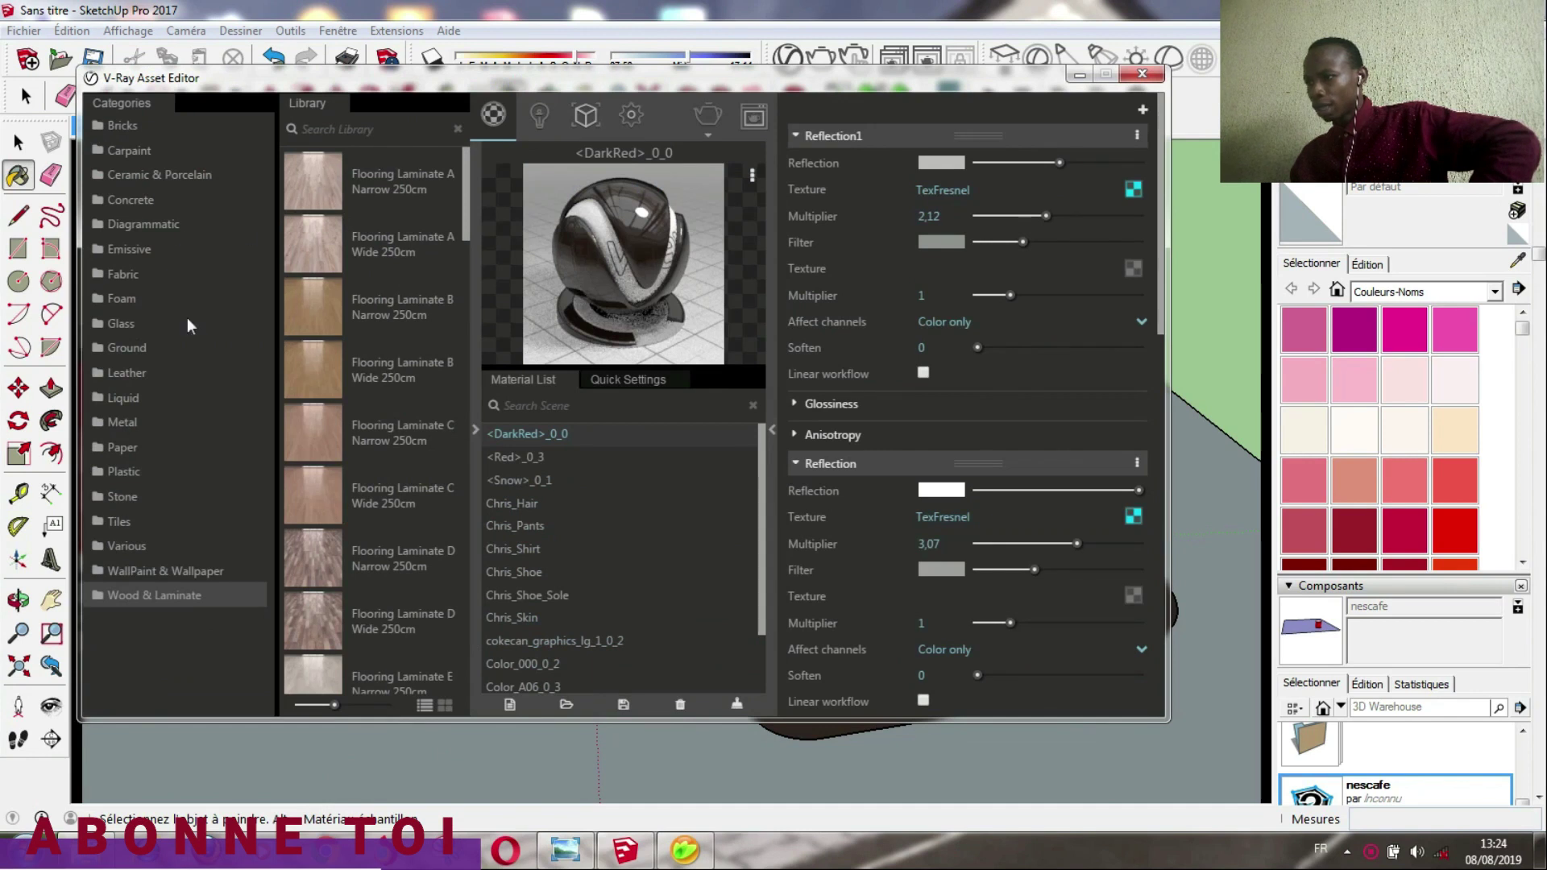
scroll(308, 380, "down", 5)
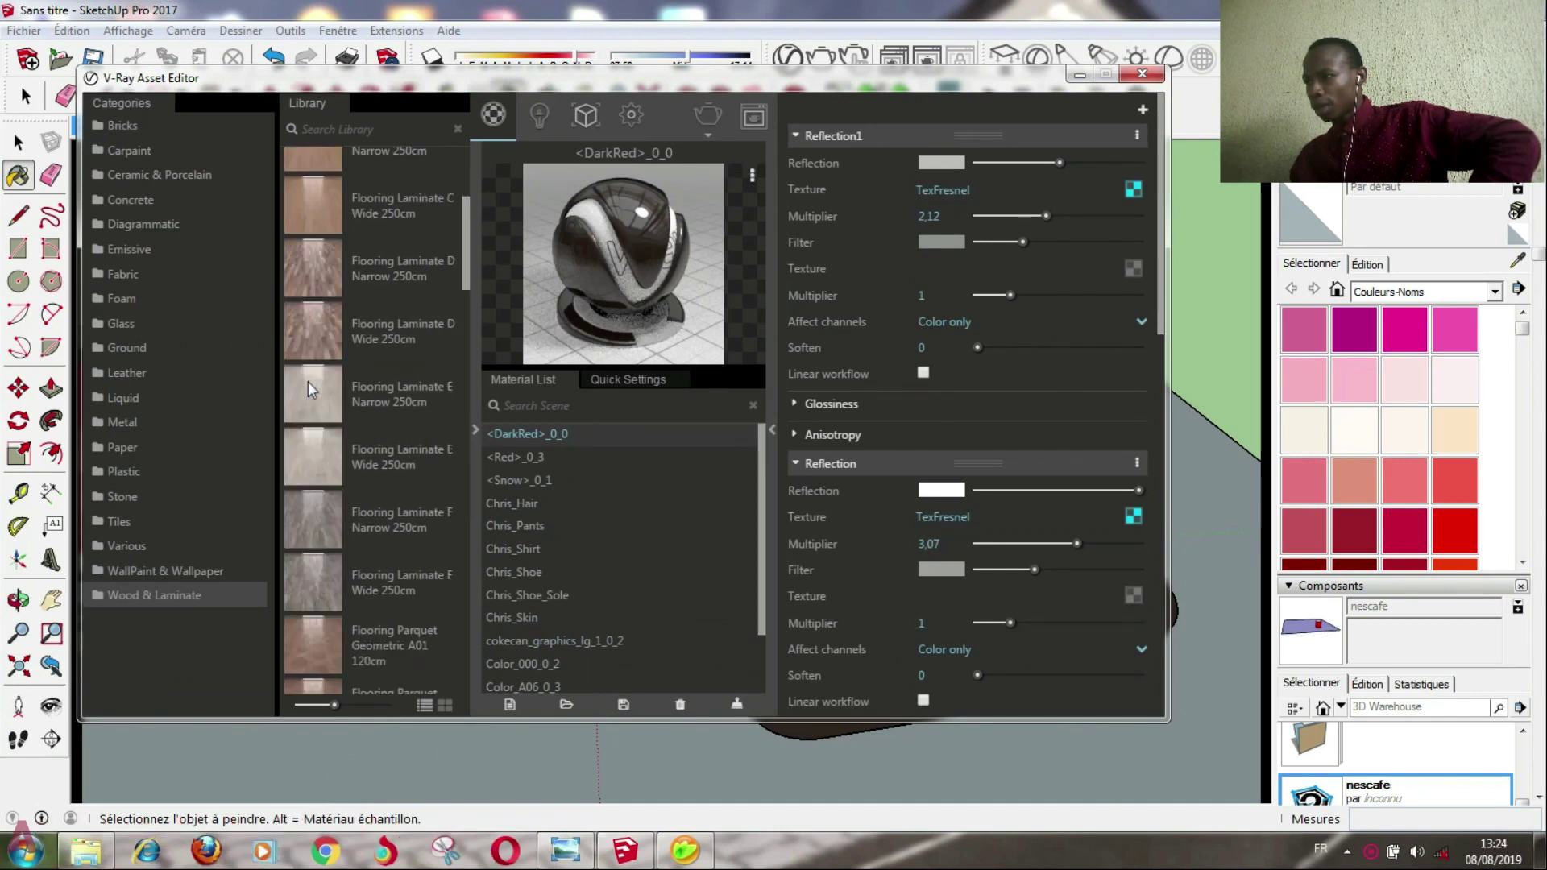
scroll(308, 380, "down", 3)
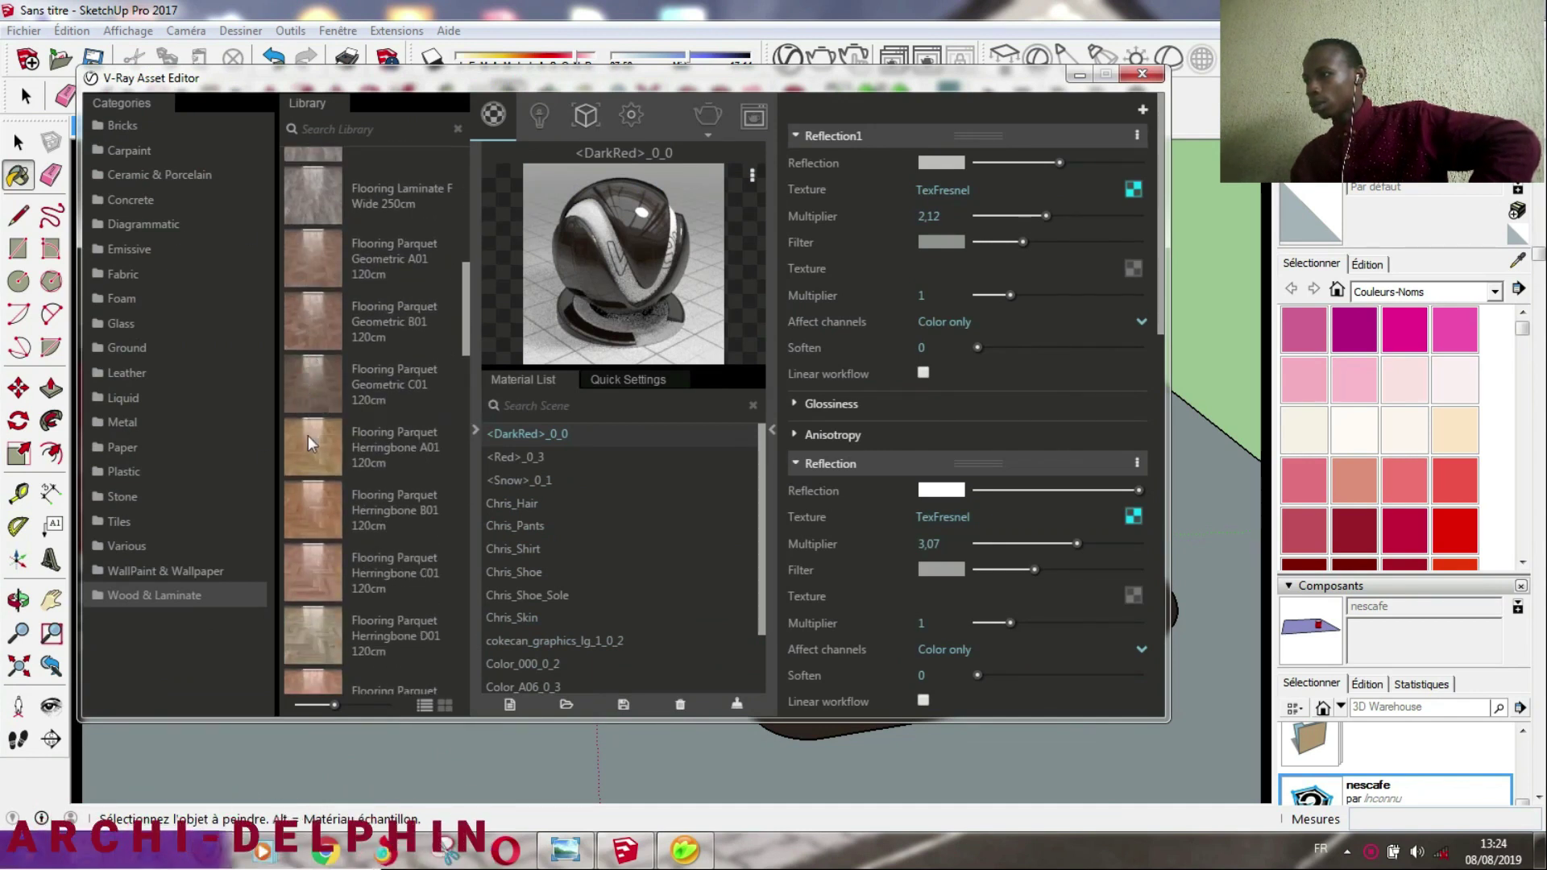
left_click_drag(308, 442, 593, 284)
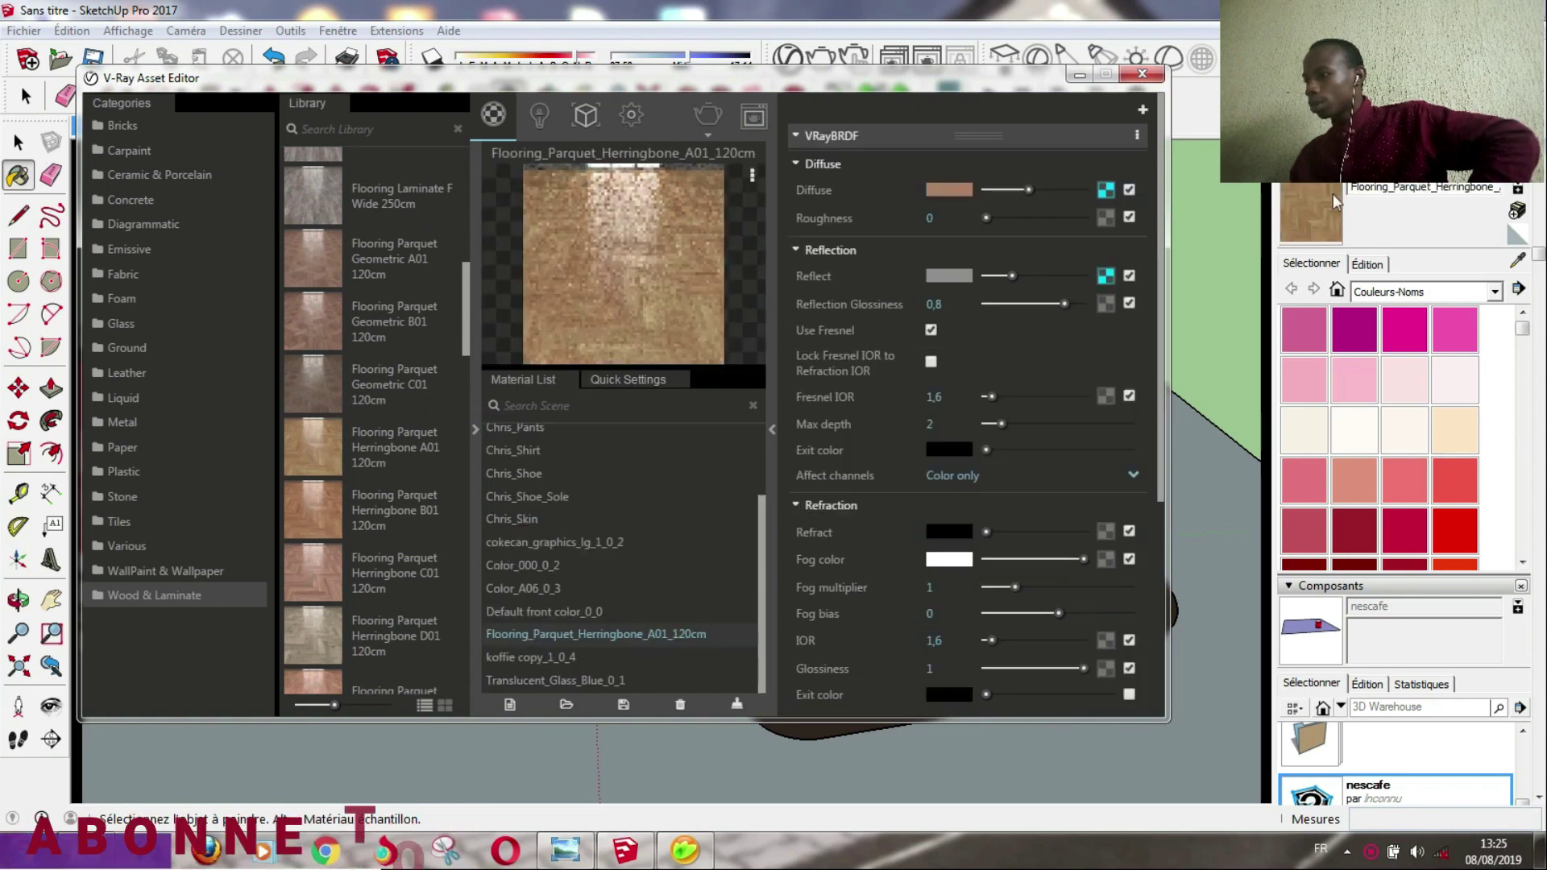
left_click(1243, 496)
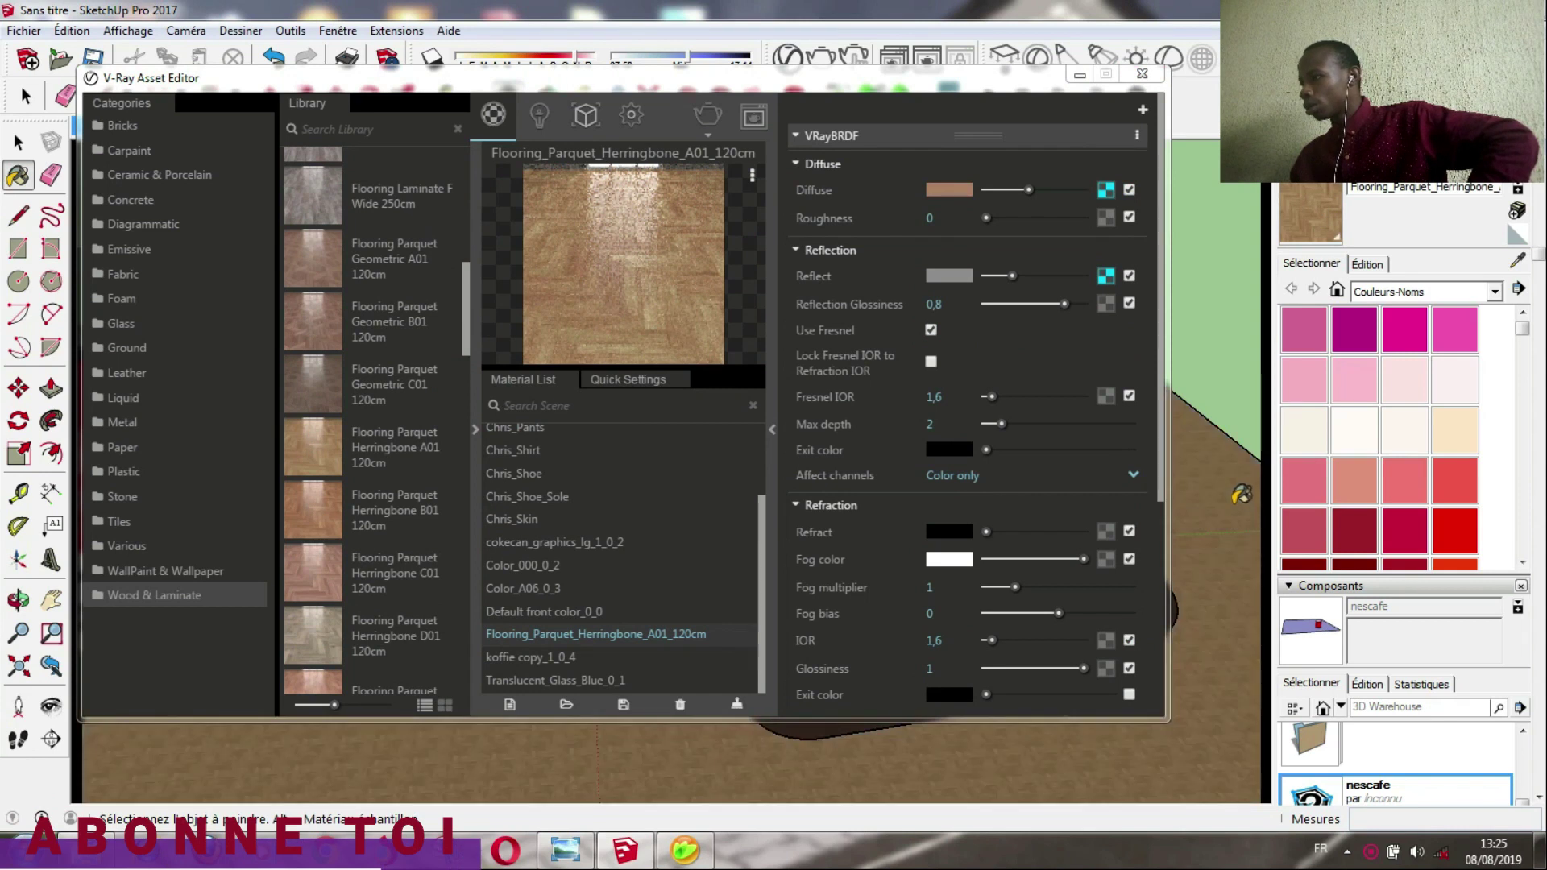
- Set the parquet texture width to 2 m and return to the Scène 1 view
left_click(1368, 263)
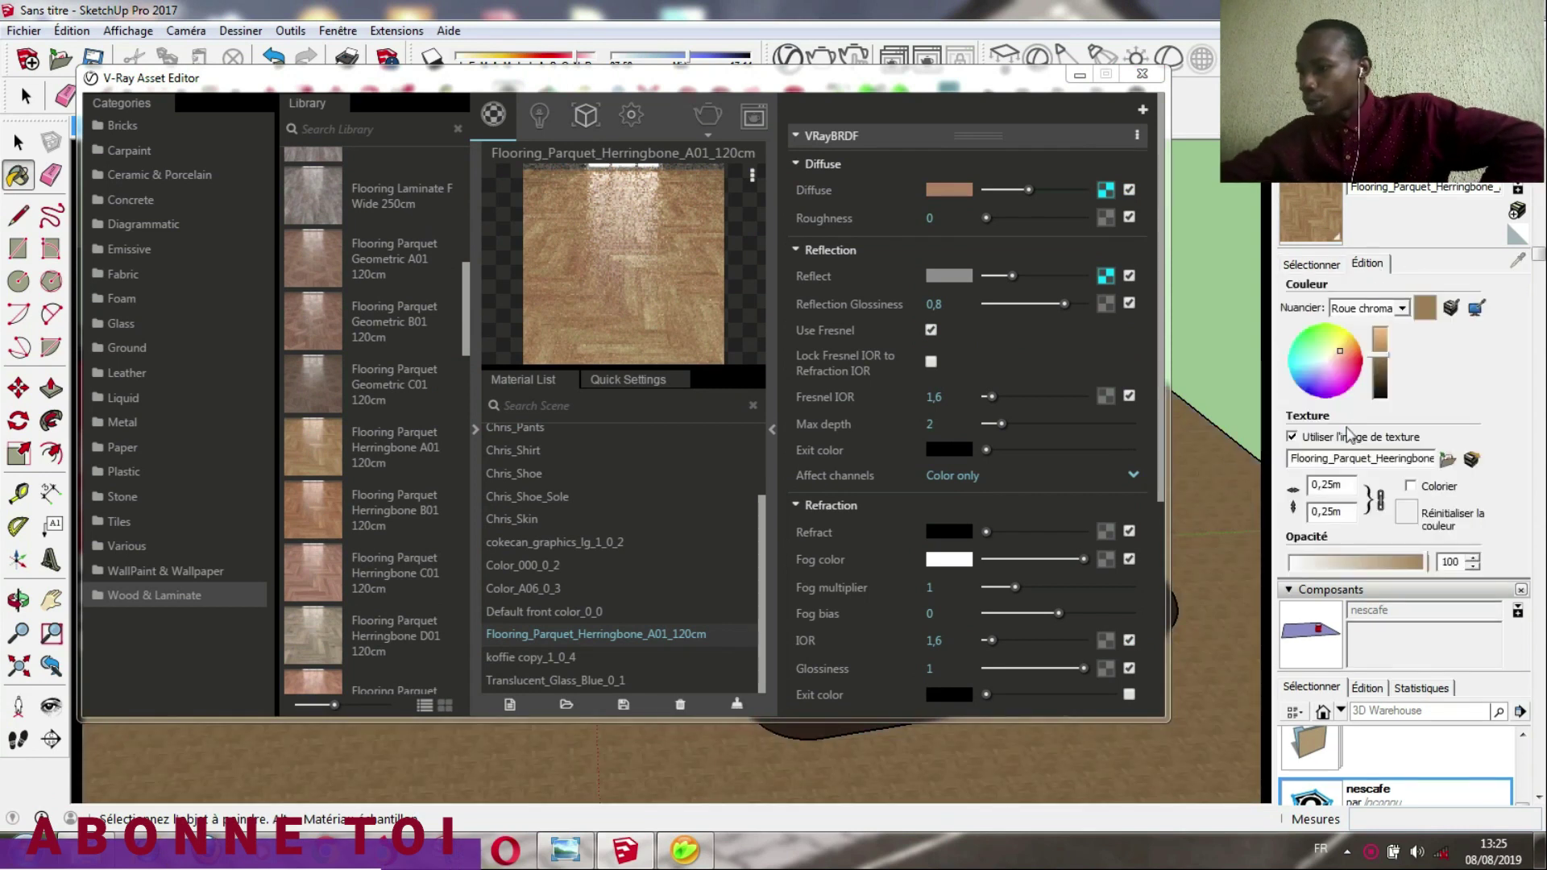
double_click(1352, 484)
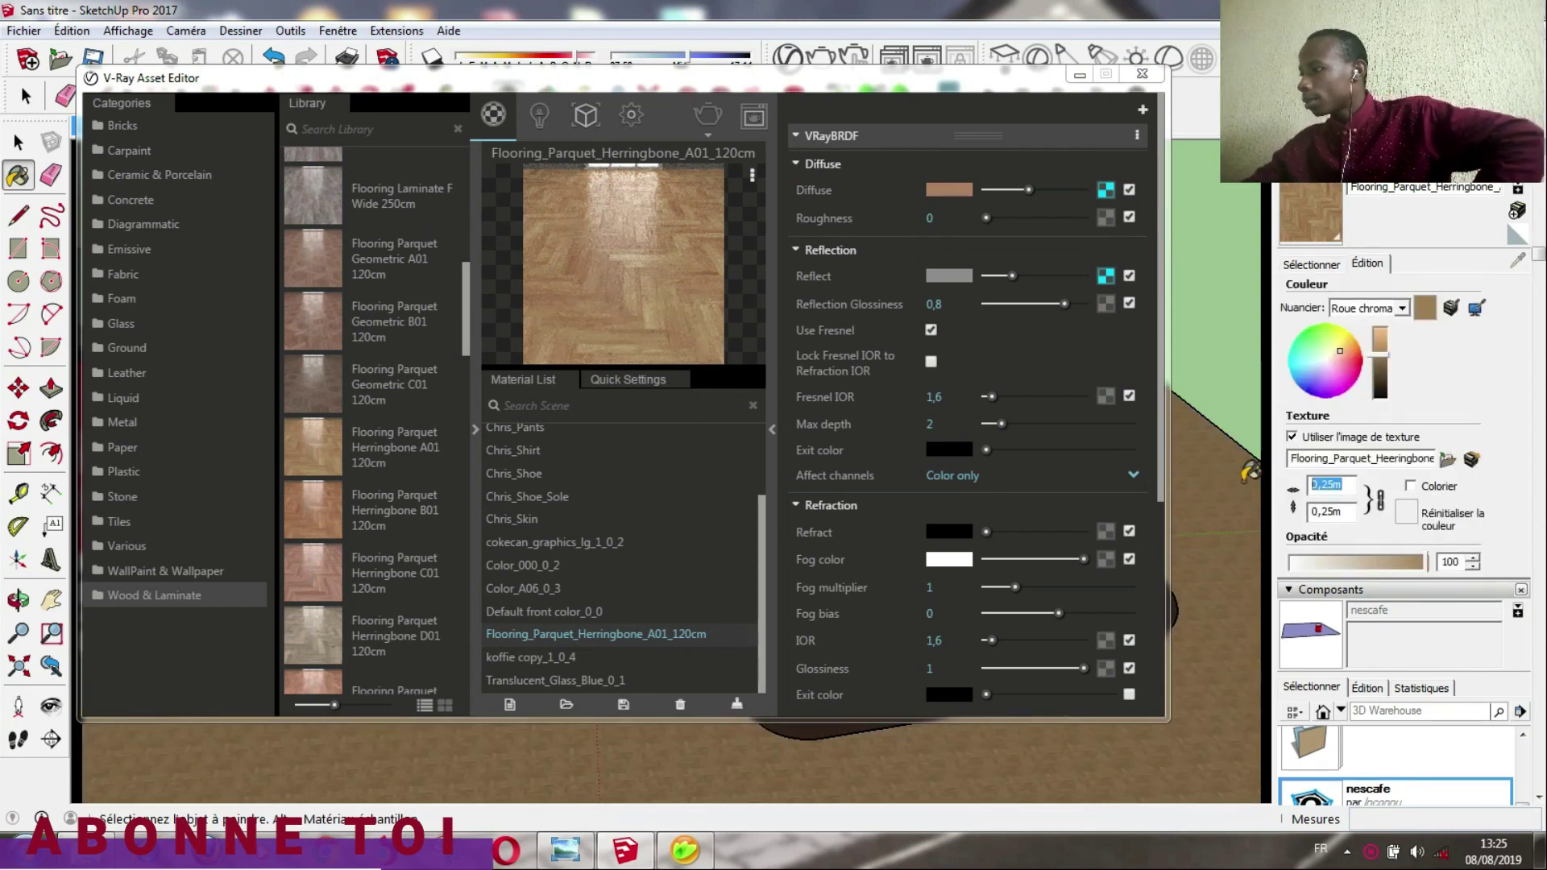
type("2M")
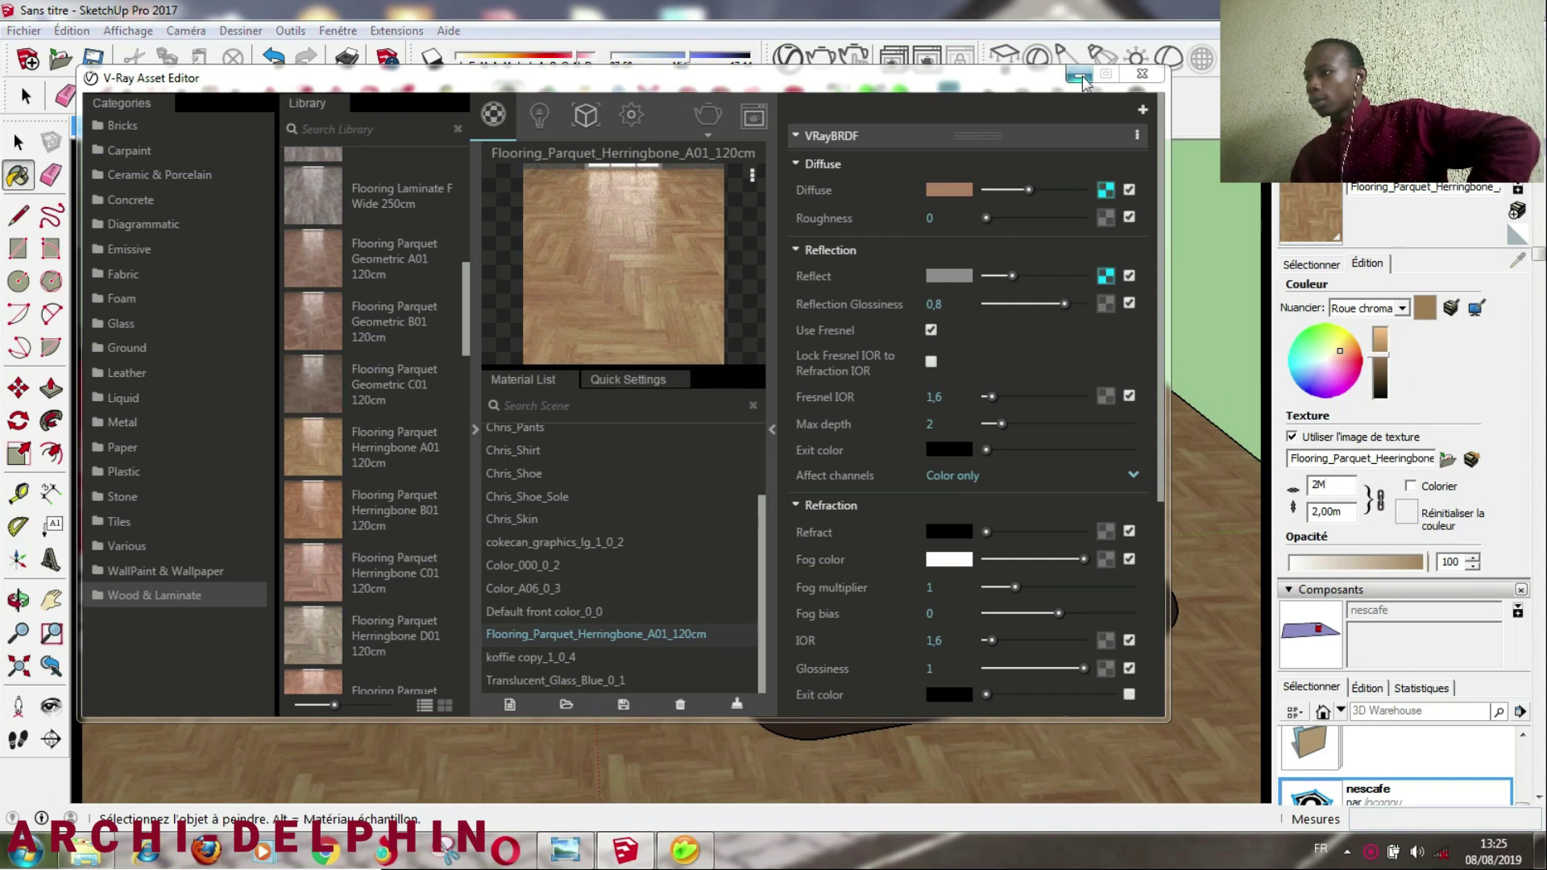
left_click(1080, 76)
left_click(108, 126)
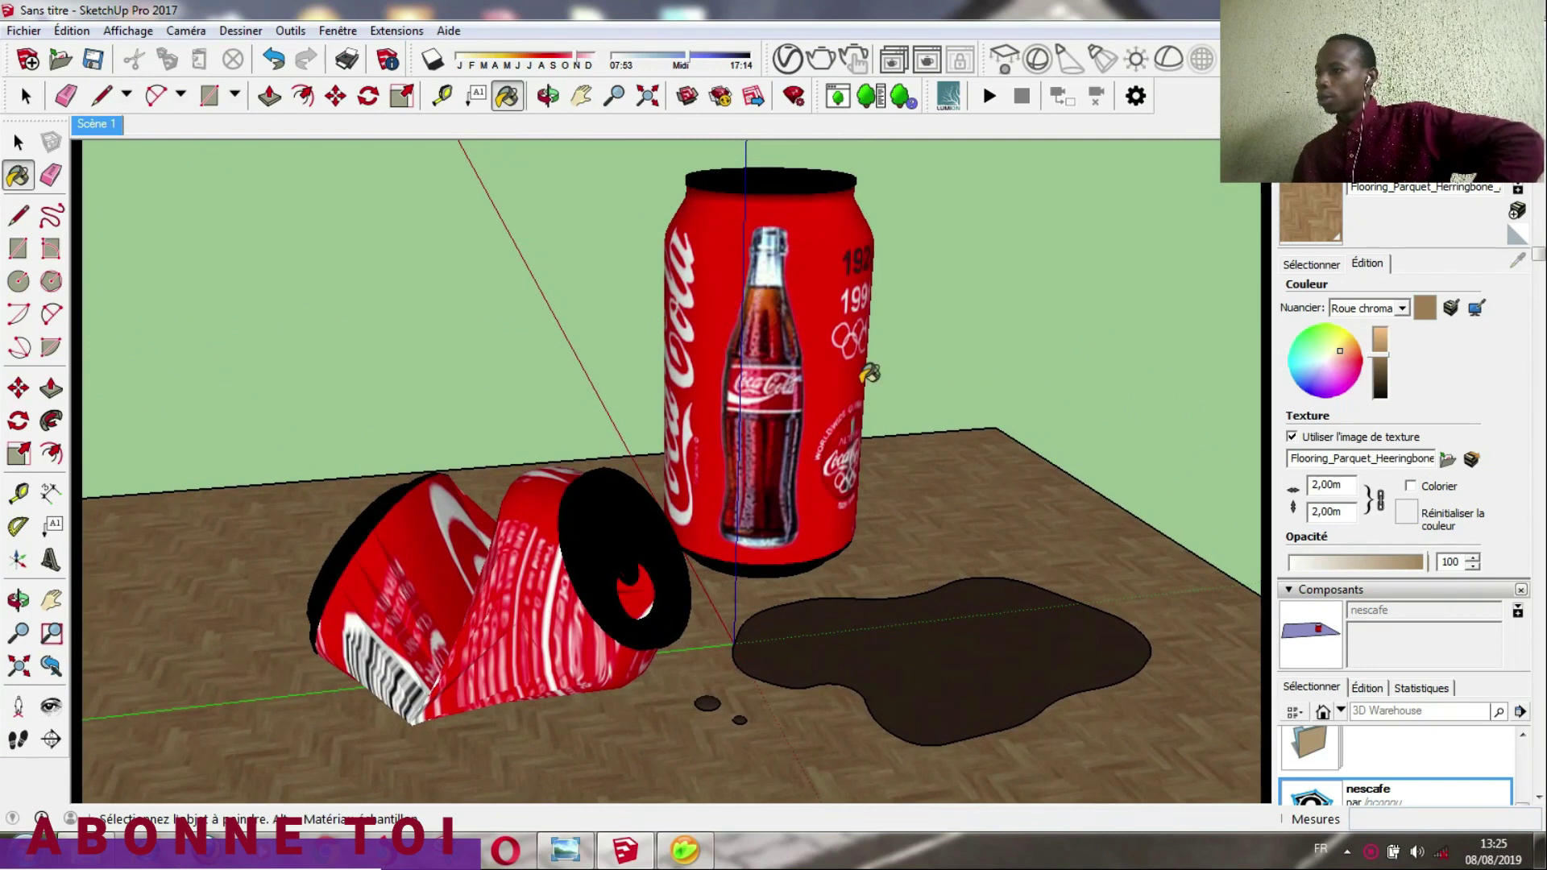
- Render the Coke can scene with V-Ray at 800 x 450 in the frame buffer
left_click(826, 65)
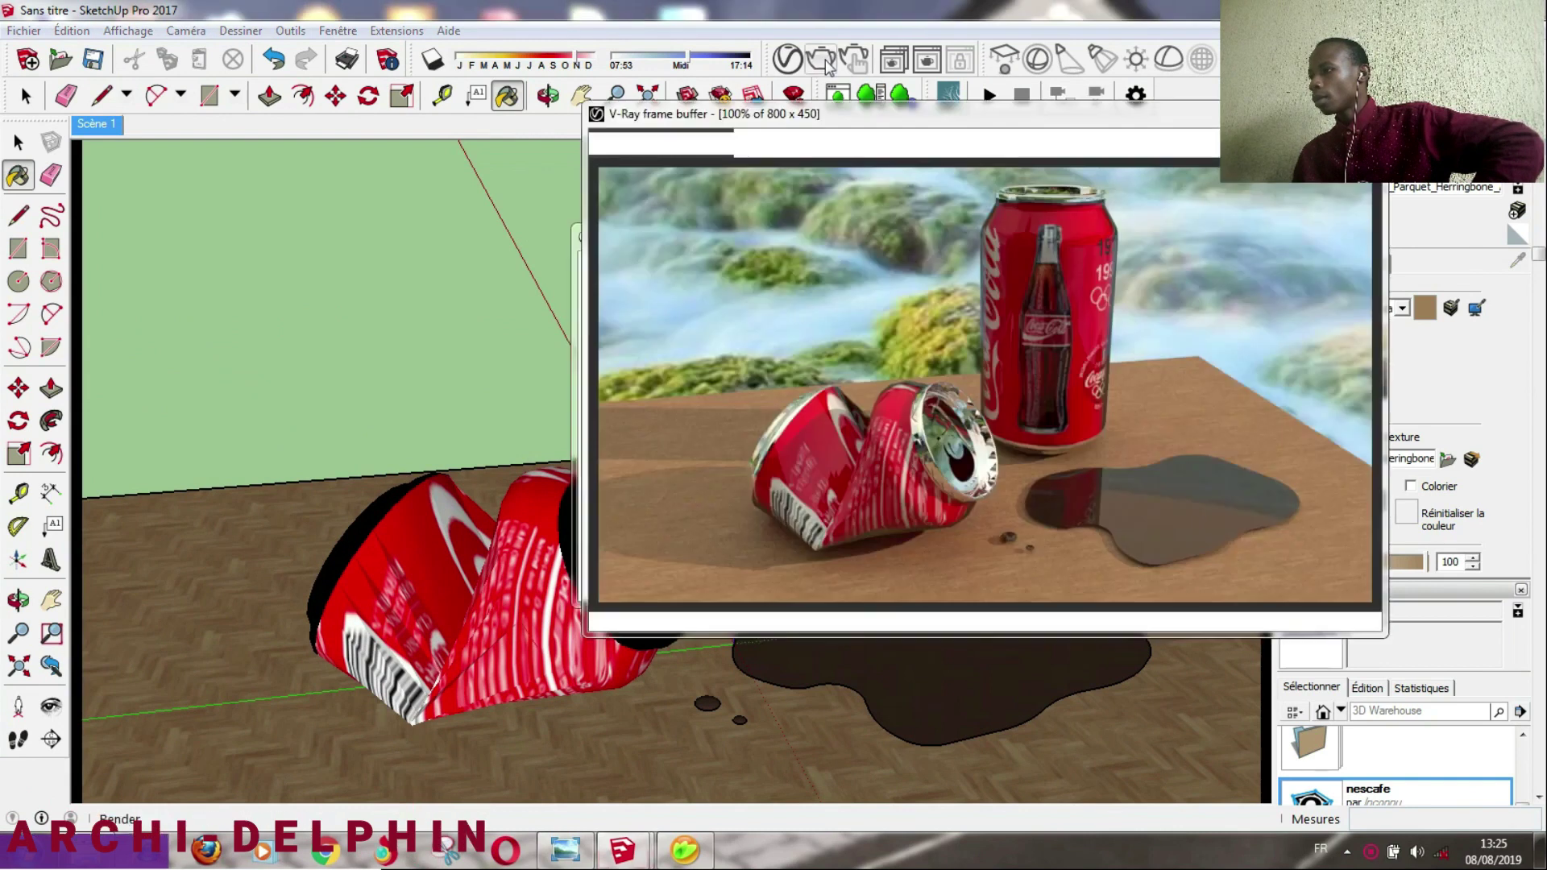